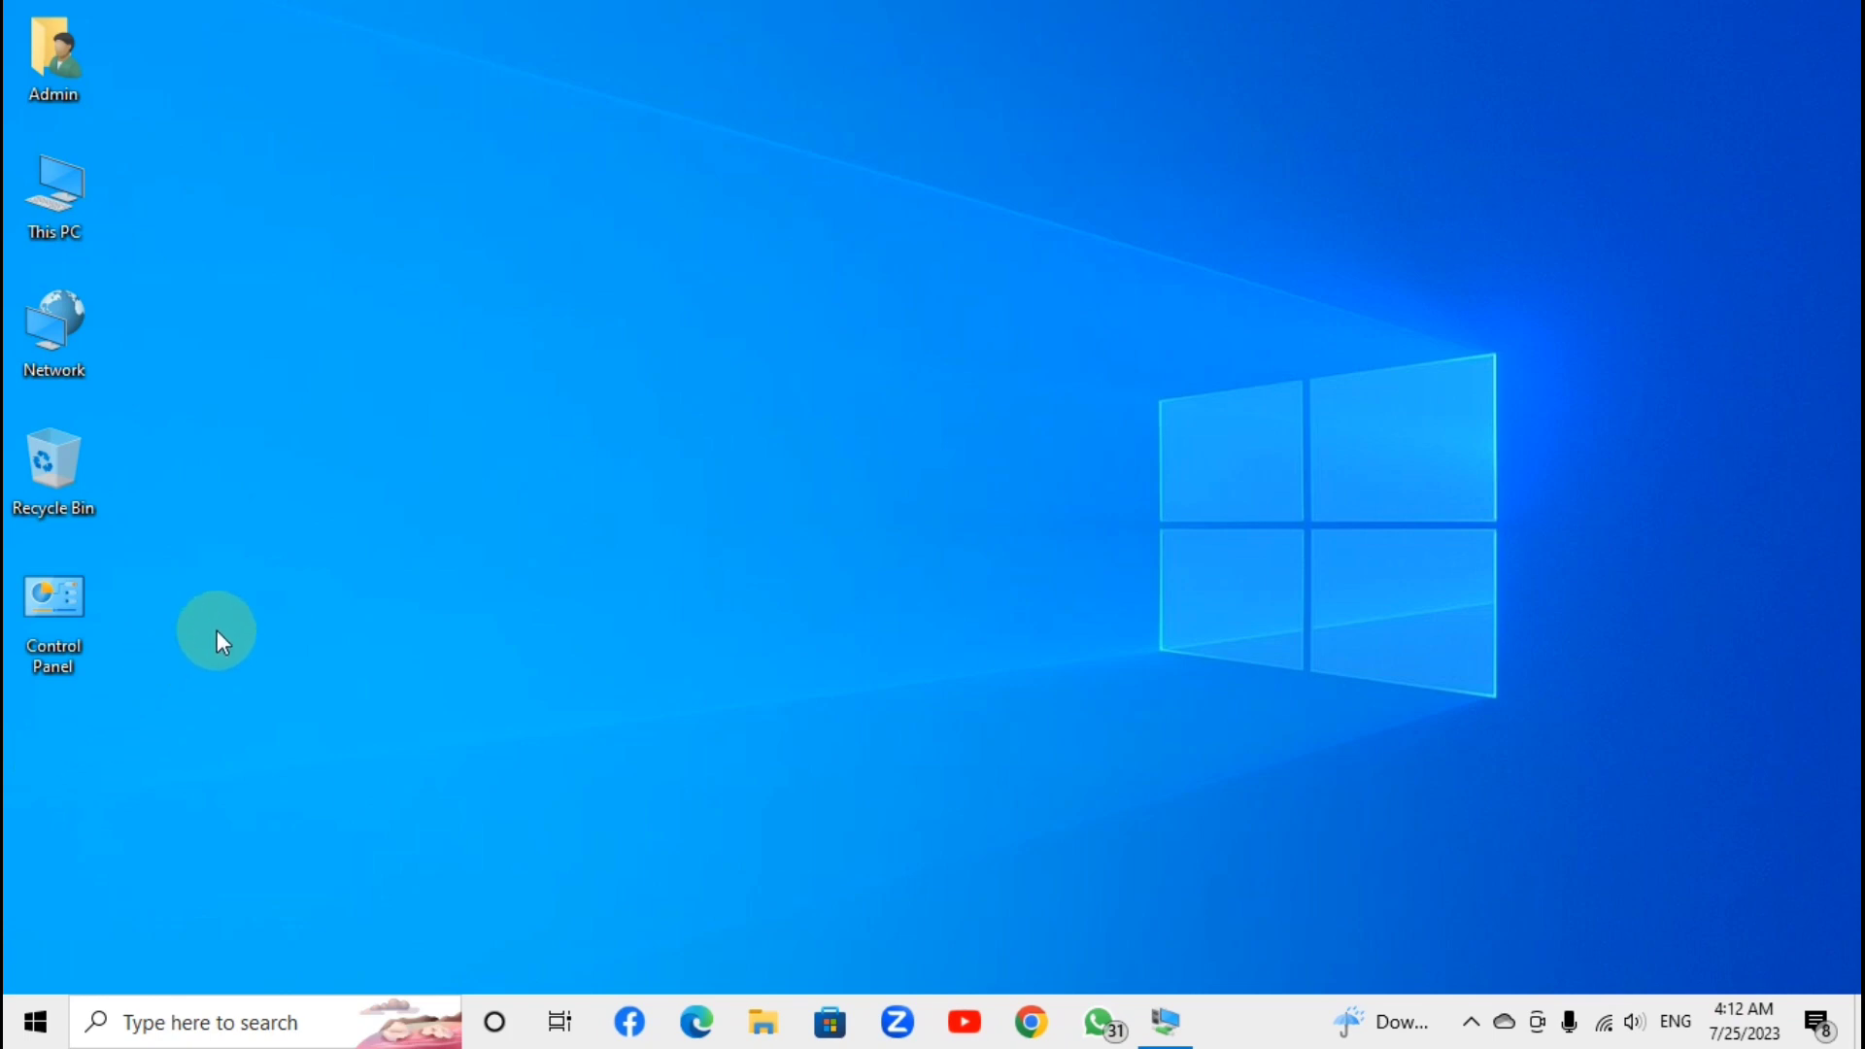
Refresh the desktop and launch Chrome with the IT profile.
right_click(606, 149)
left_click(685, 233)
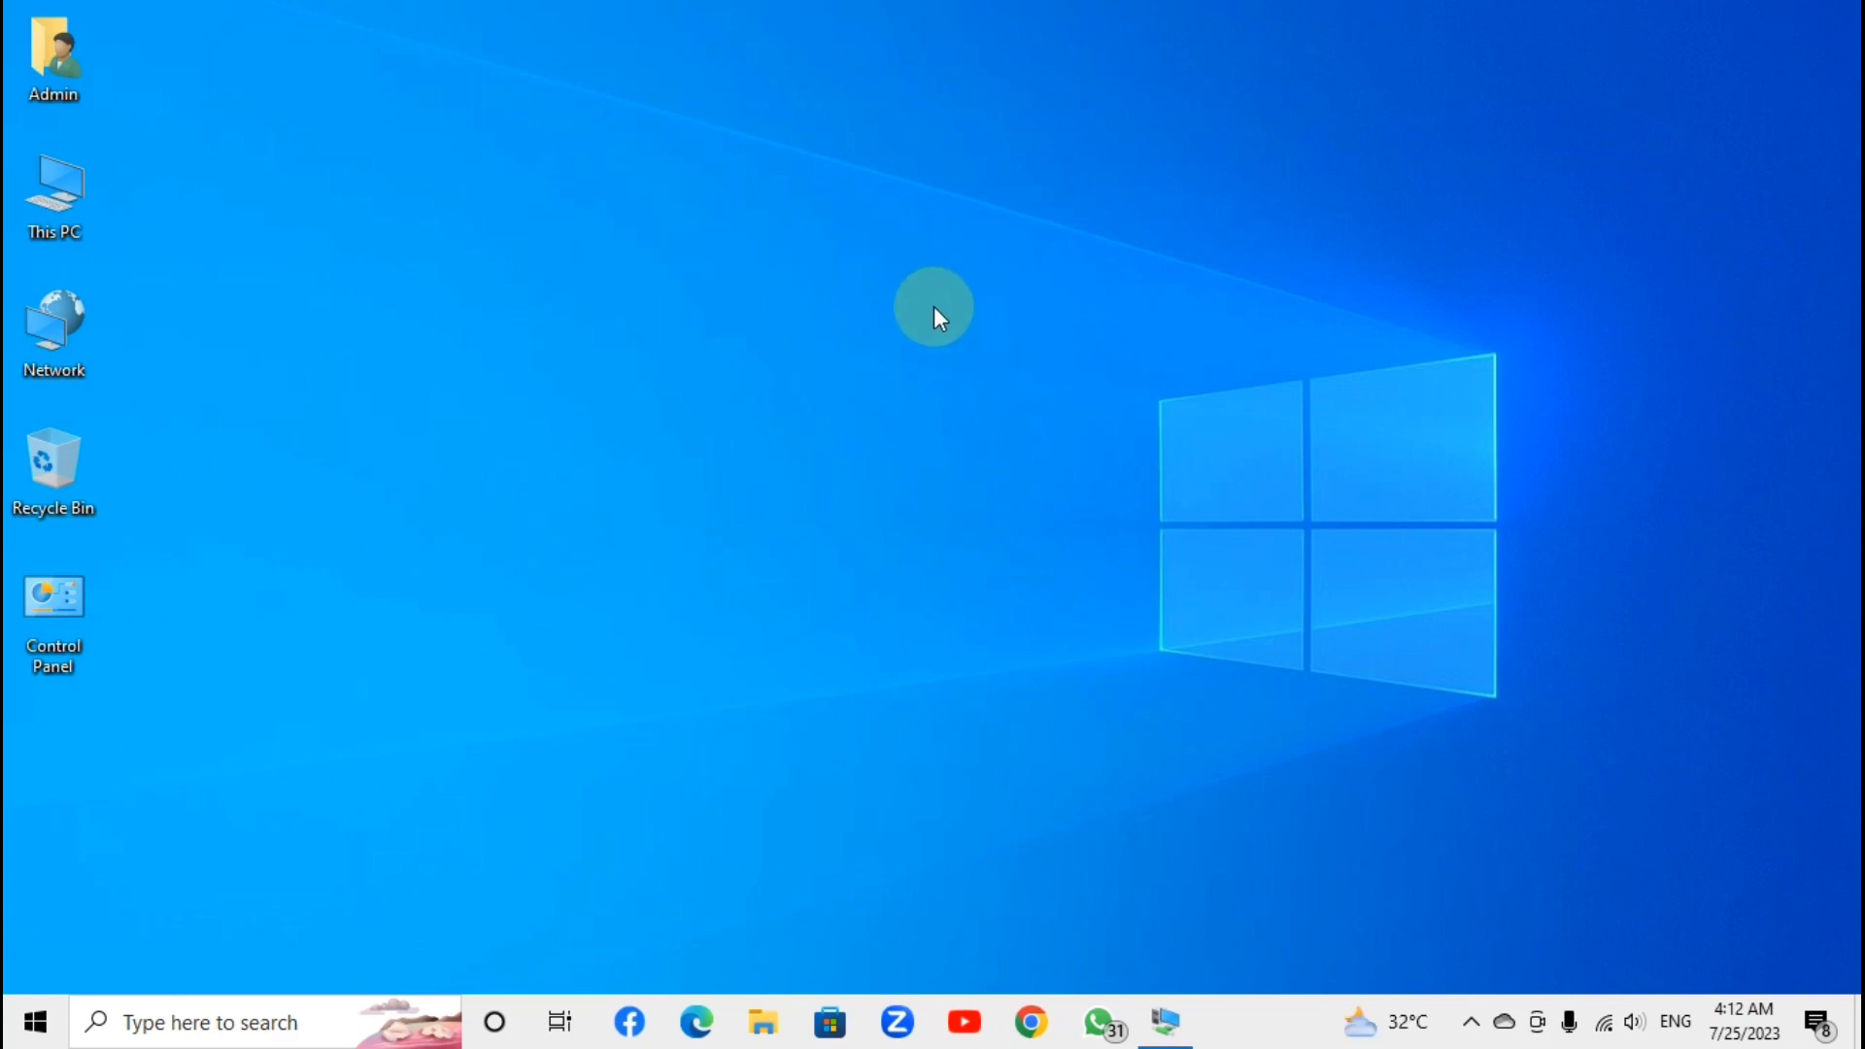
left_click(1034, 1040)
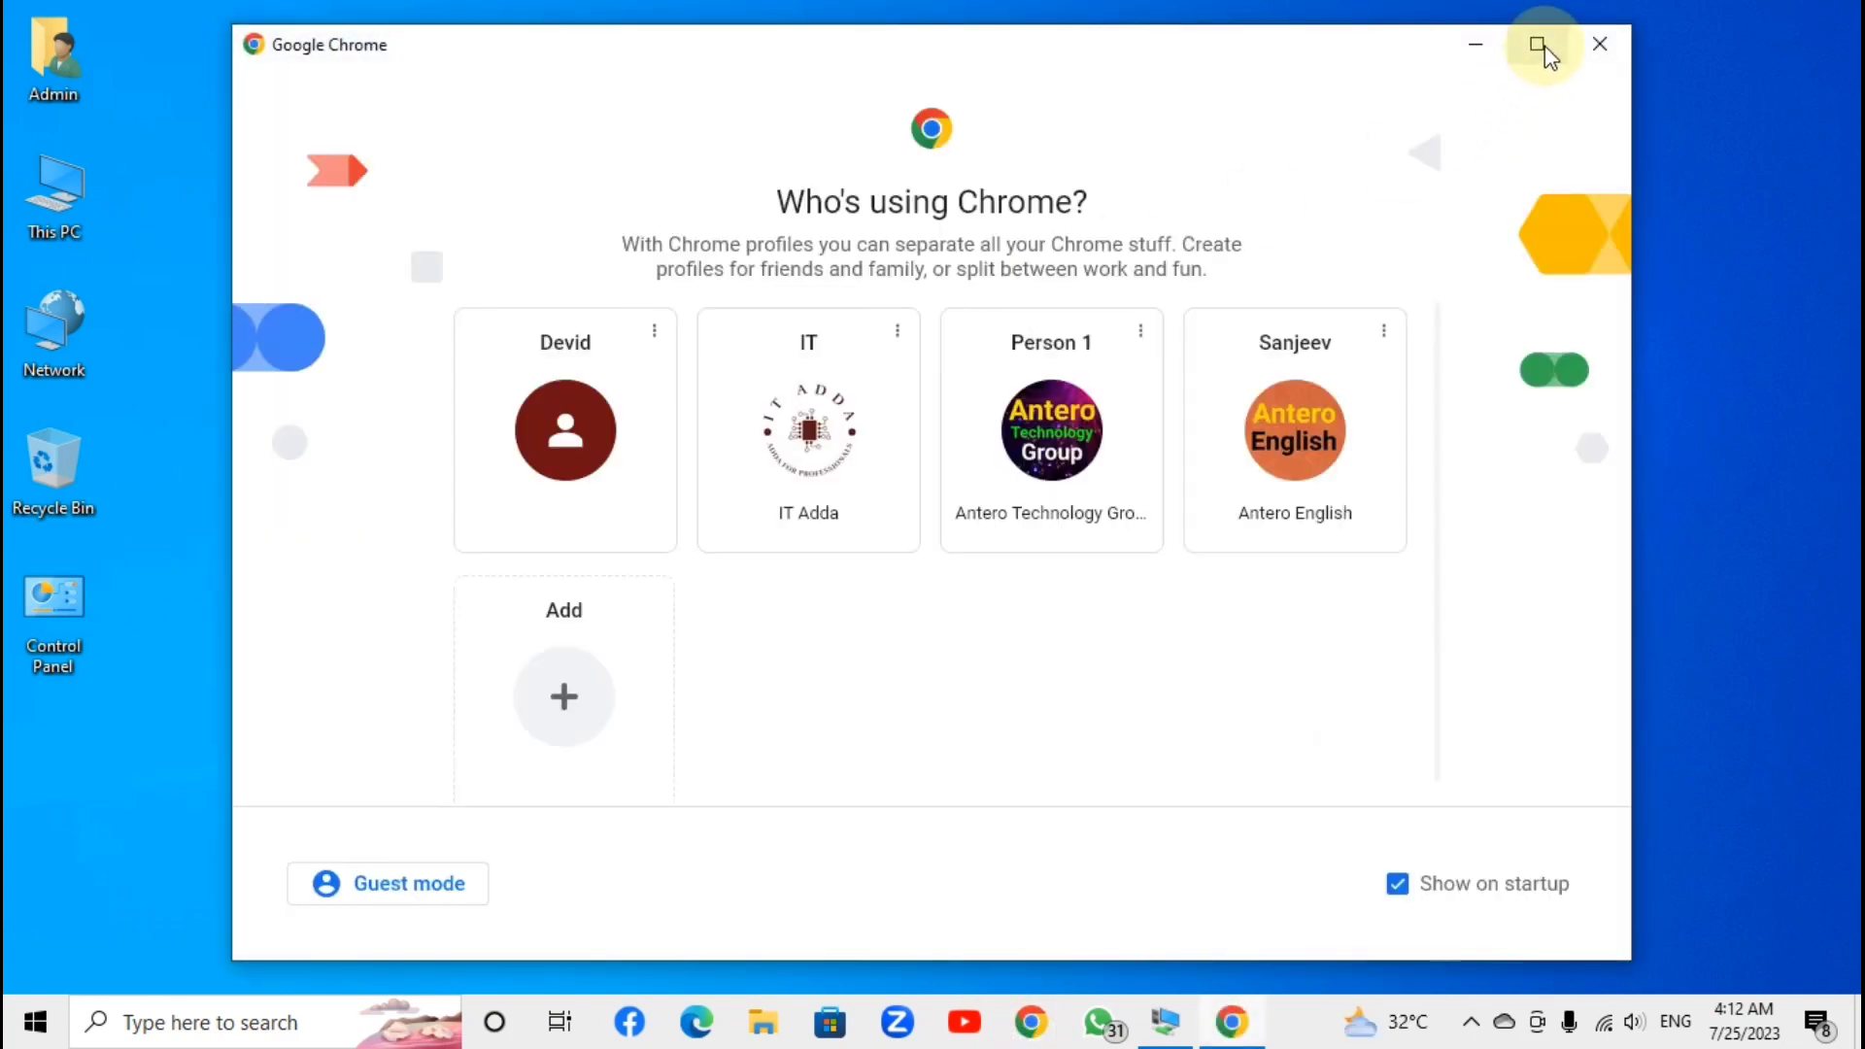
left_click(1538, 44)
left_click(744, 626)
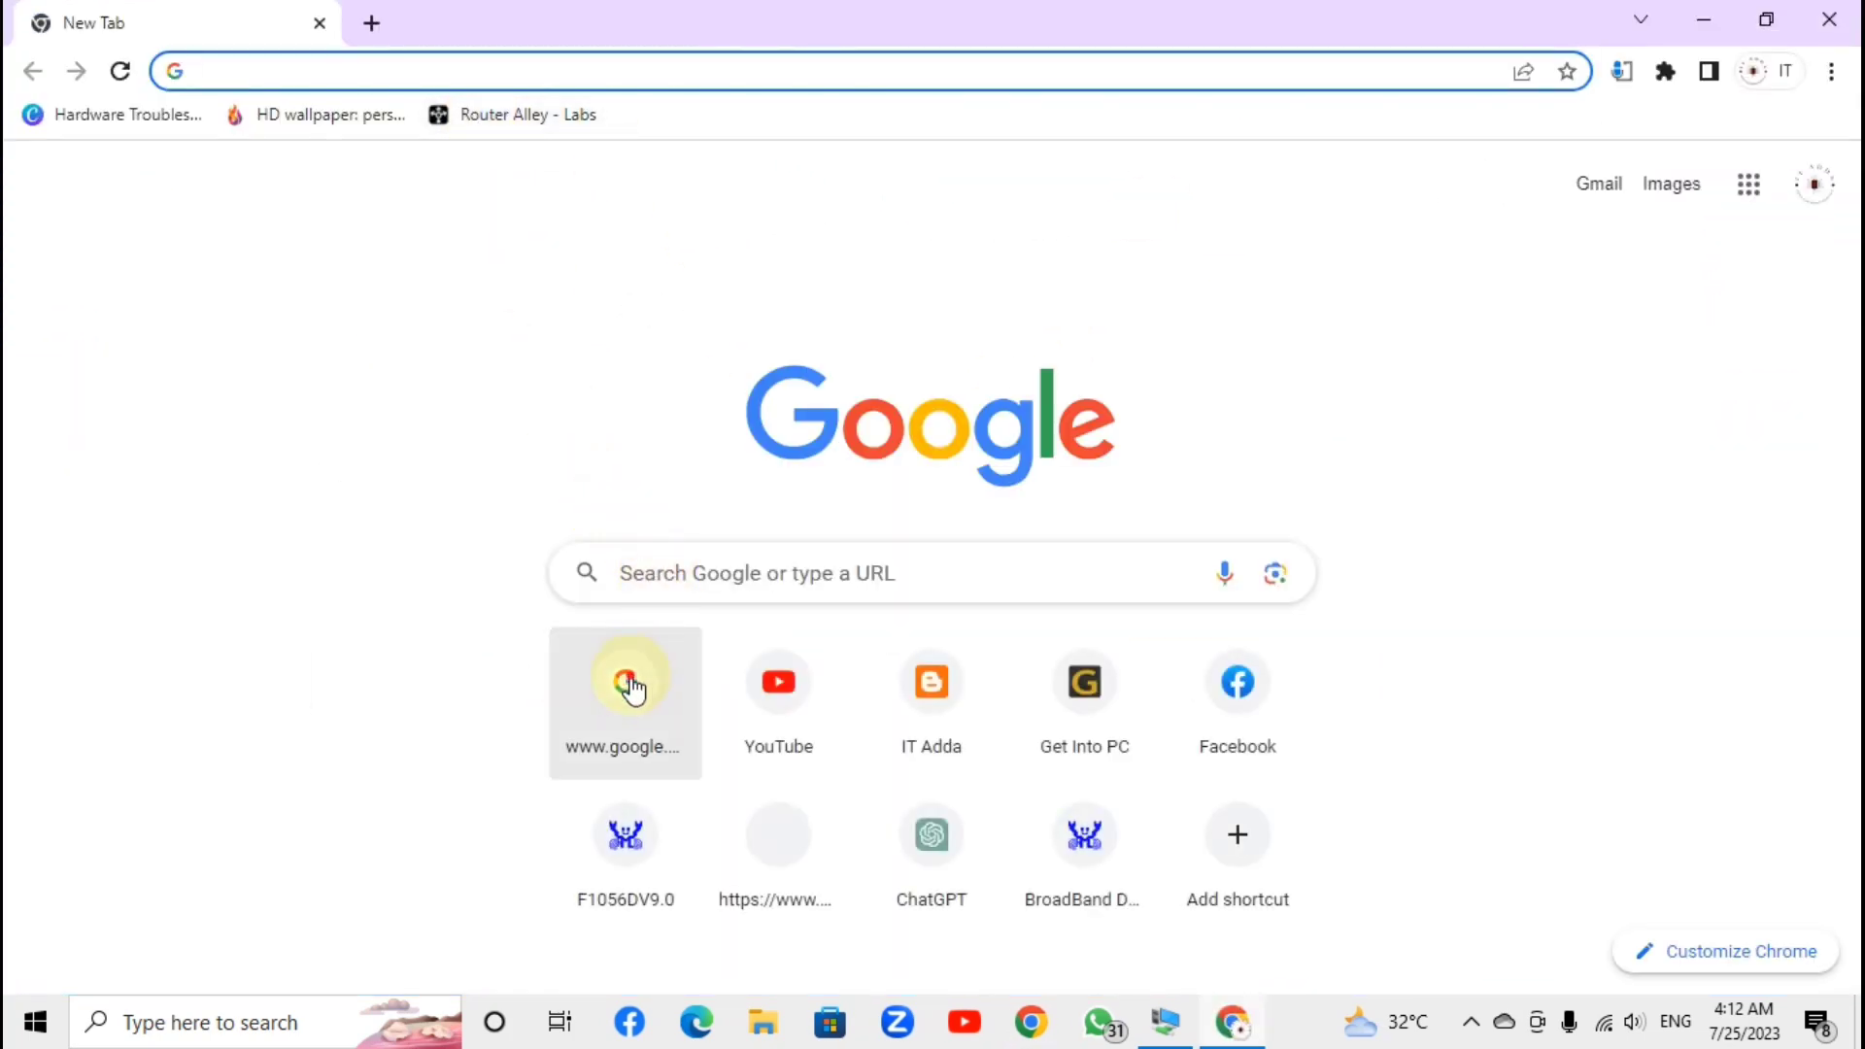
Search Google for anydesk and open AnyDesk's Windows download page.
left_click(630, 686)
left_click(645, 375)
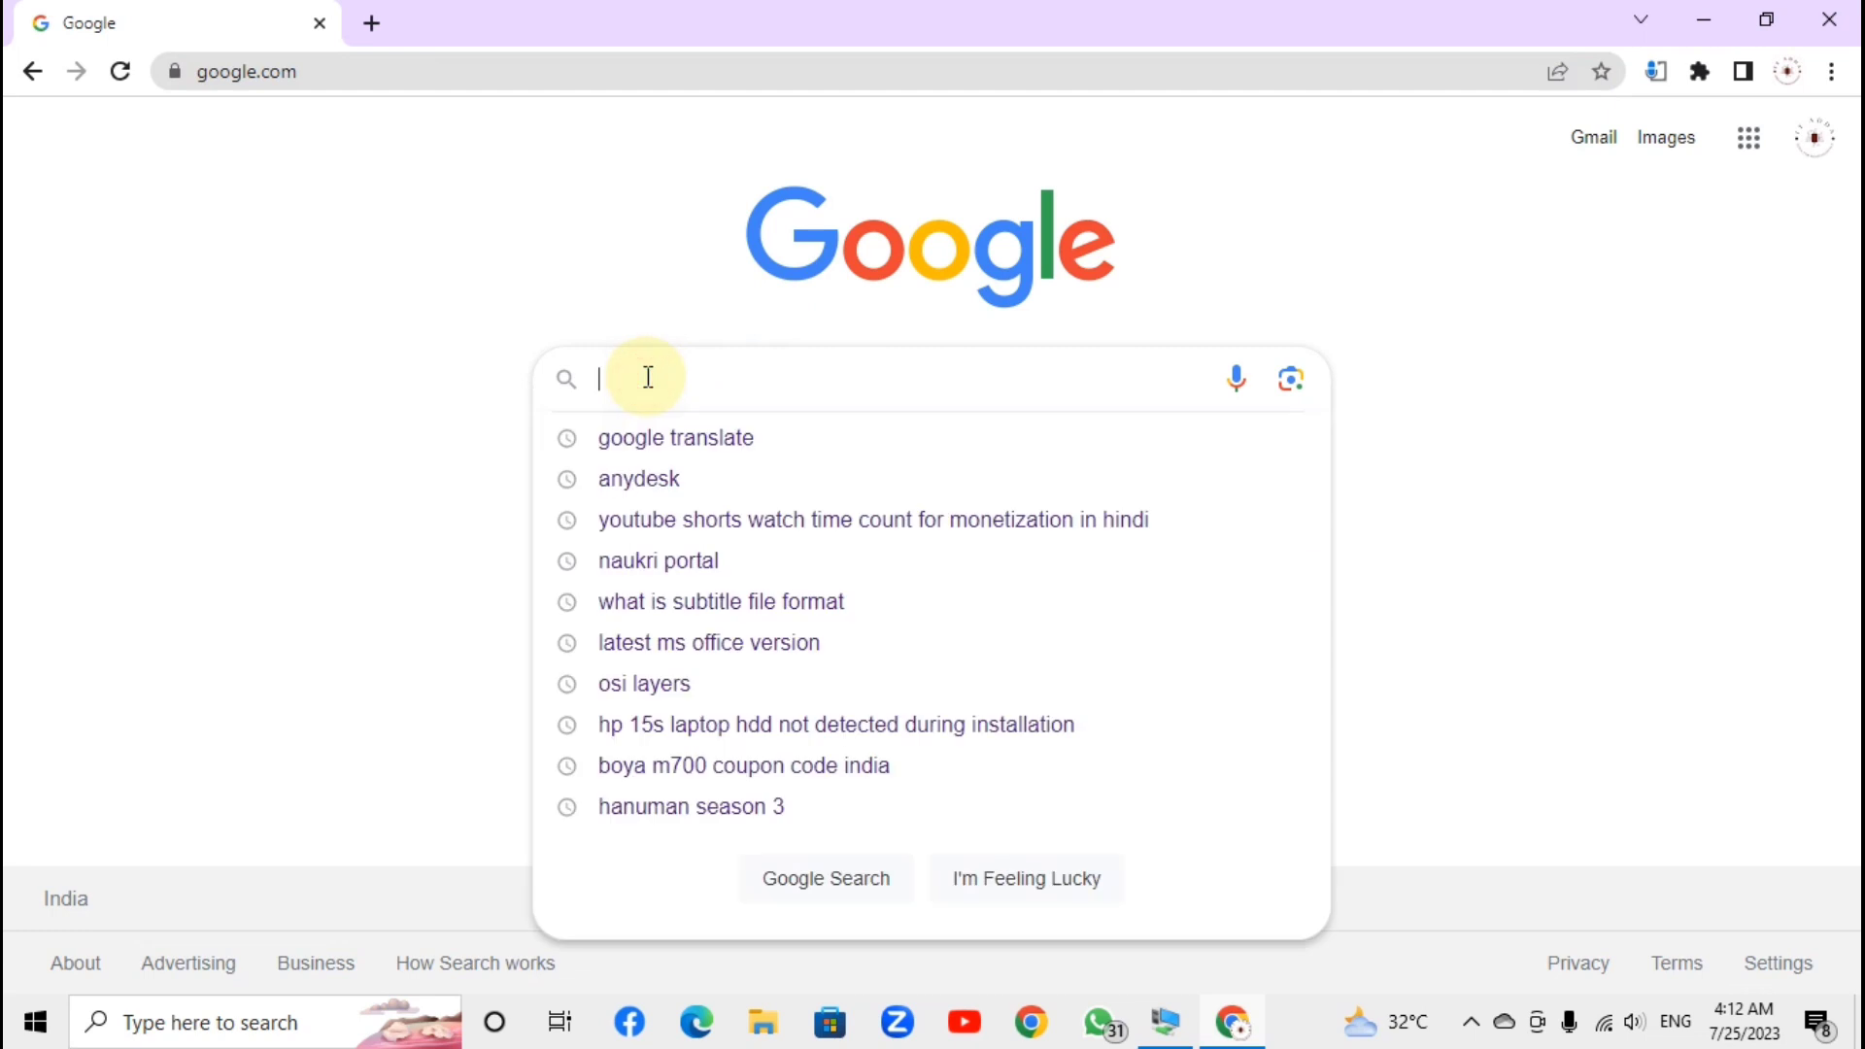
type("any")
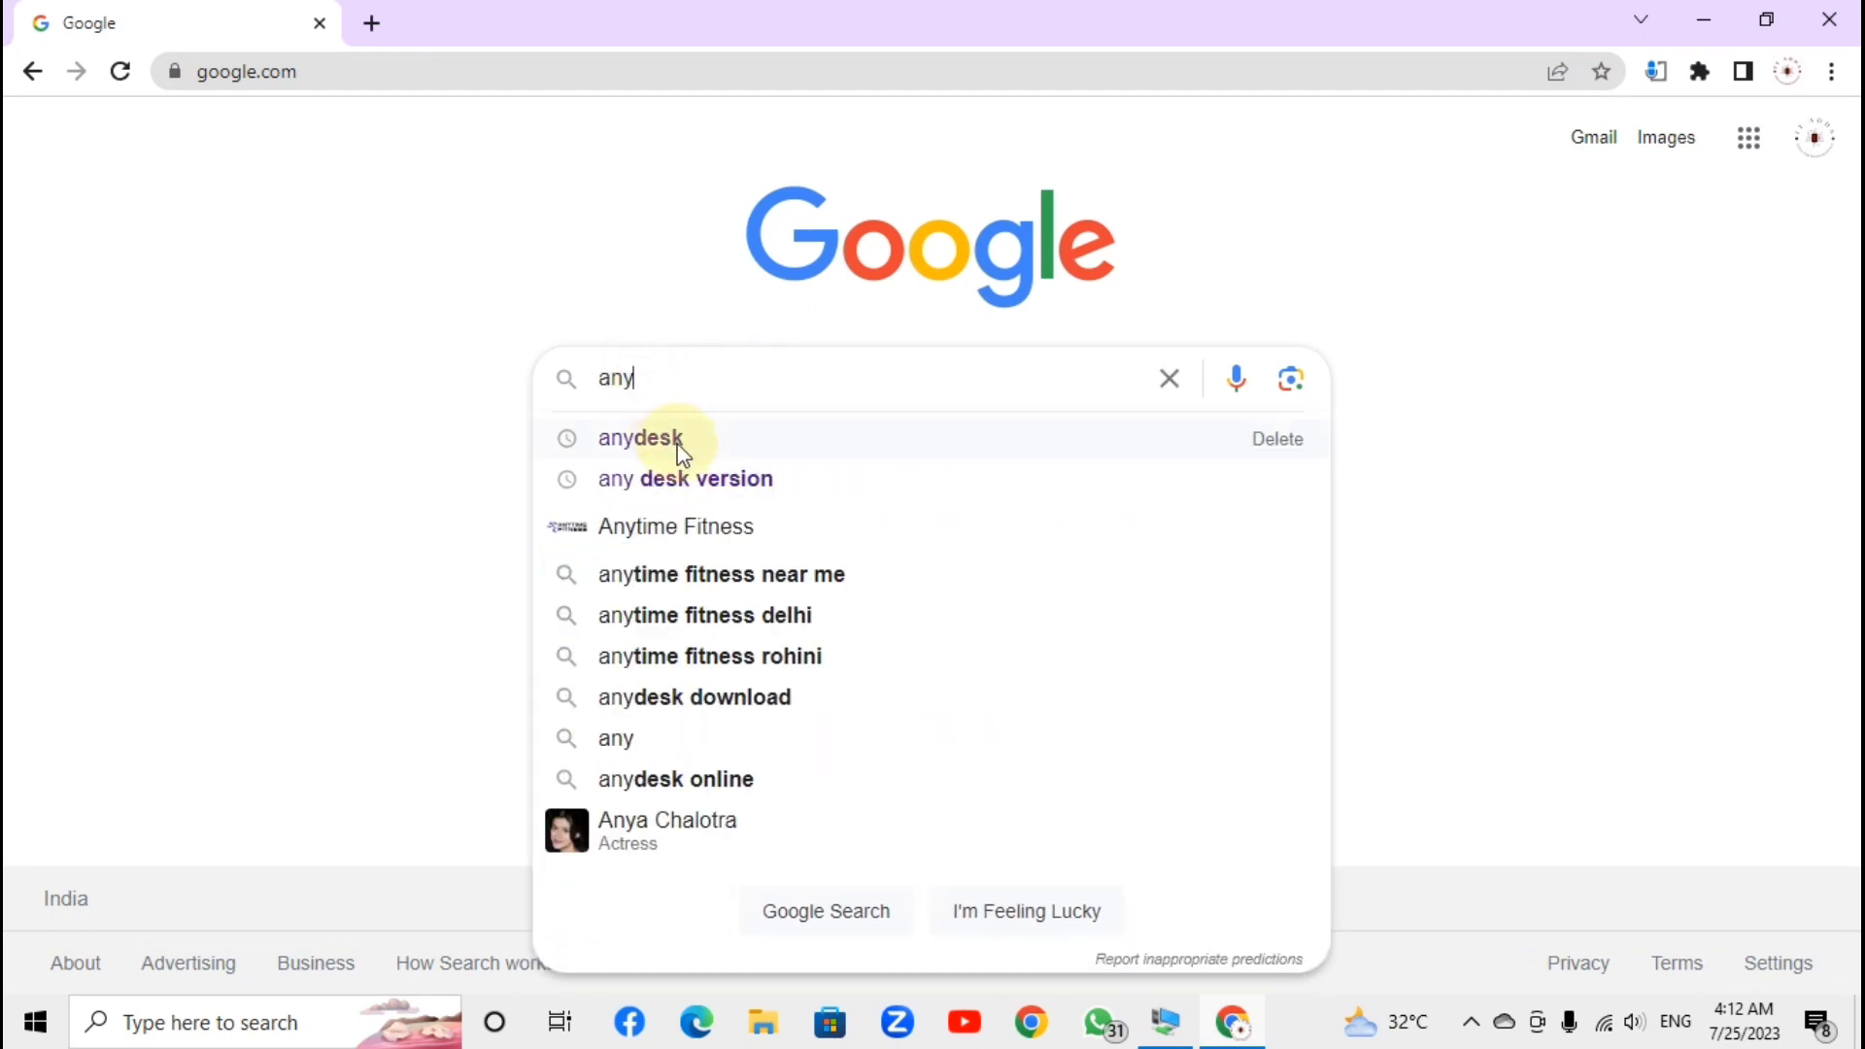
left_click(659, 439)
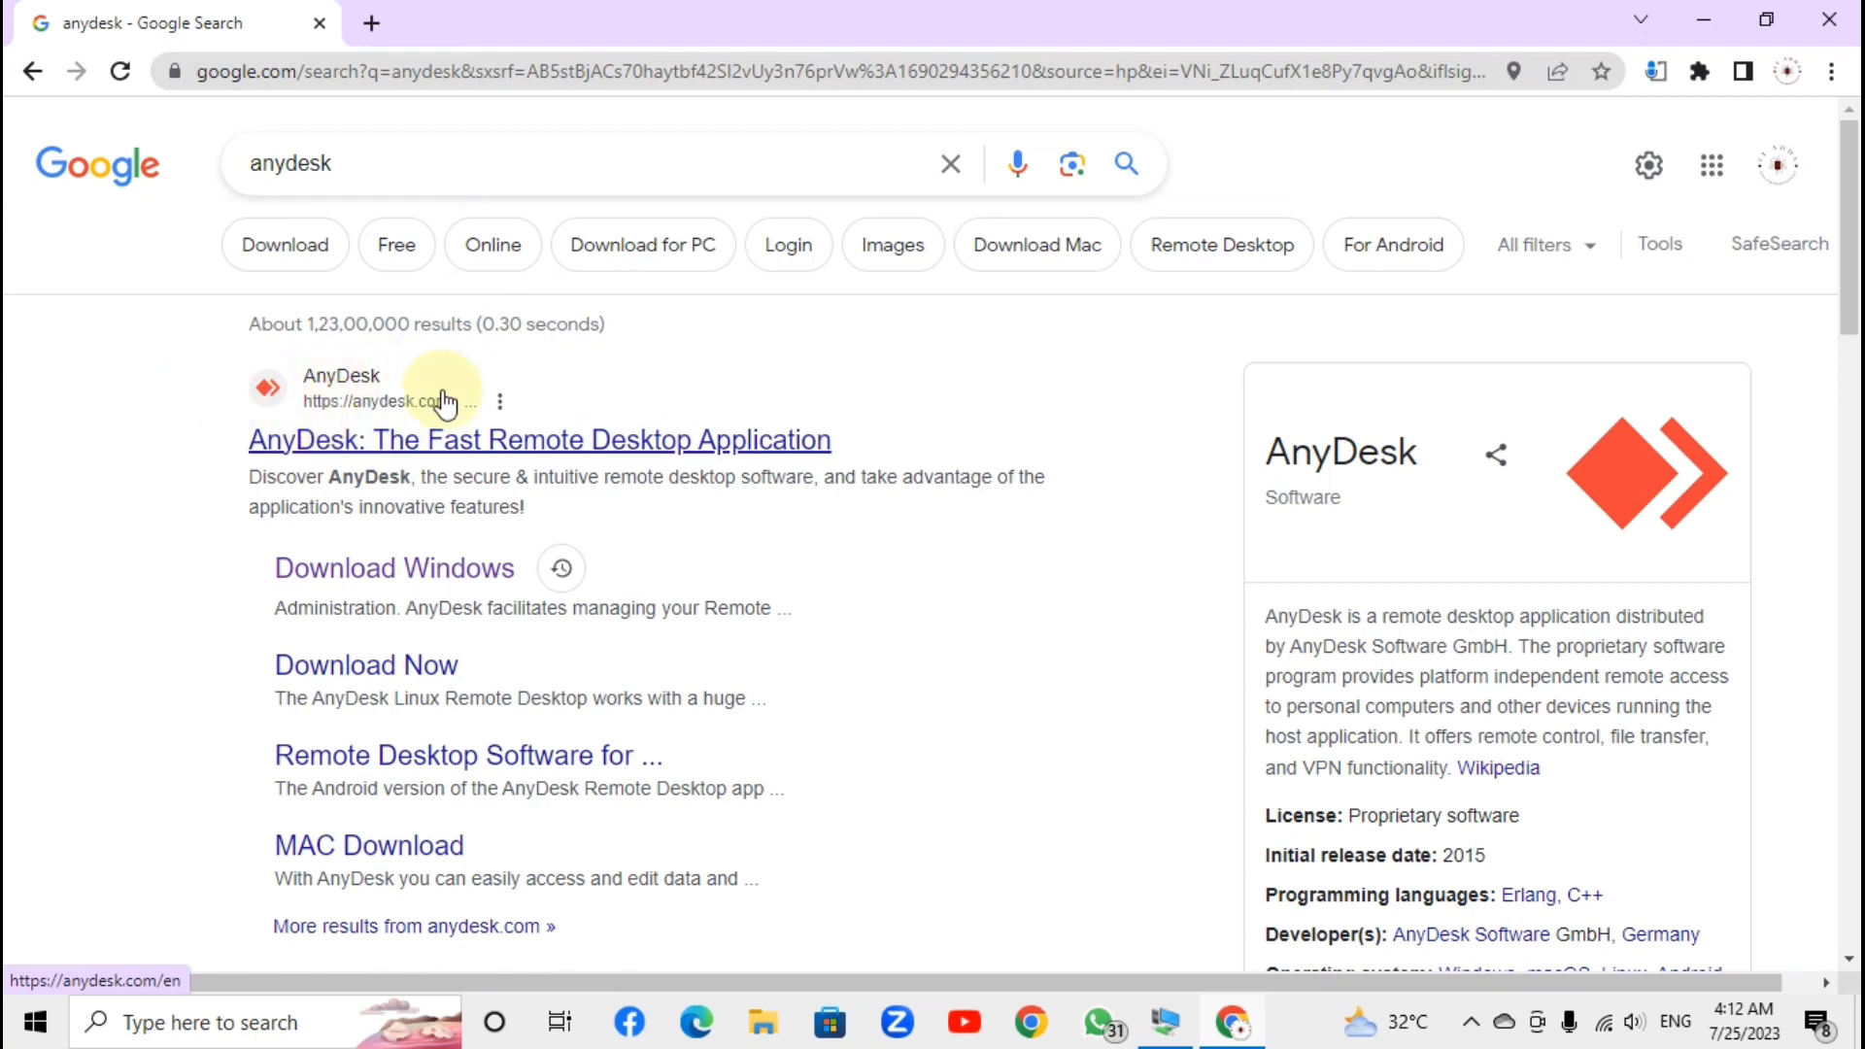
left_click(424, 583)
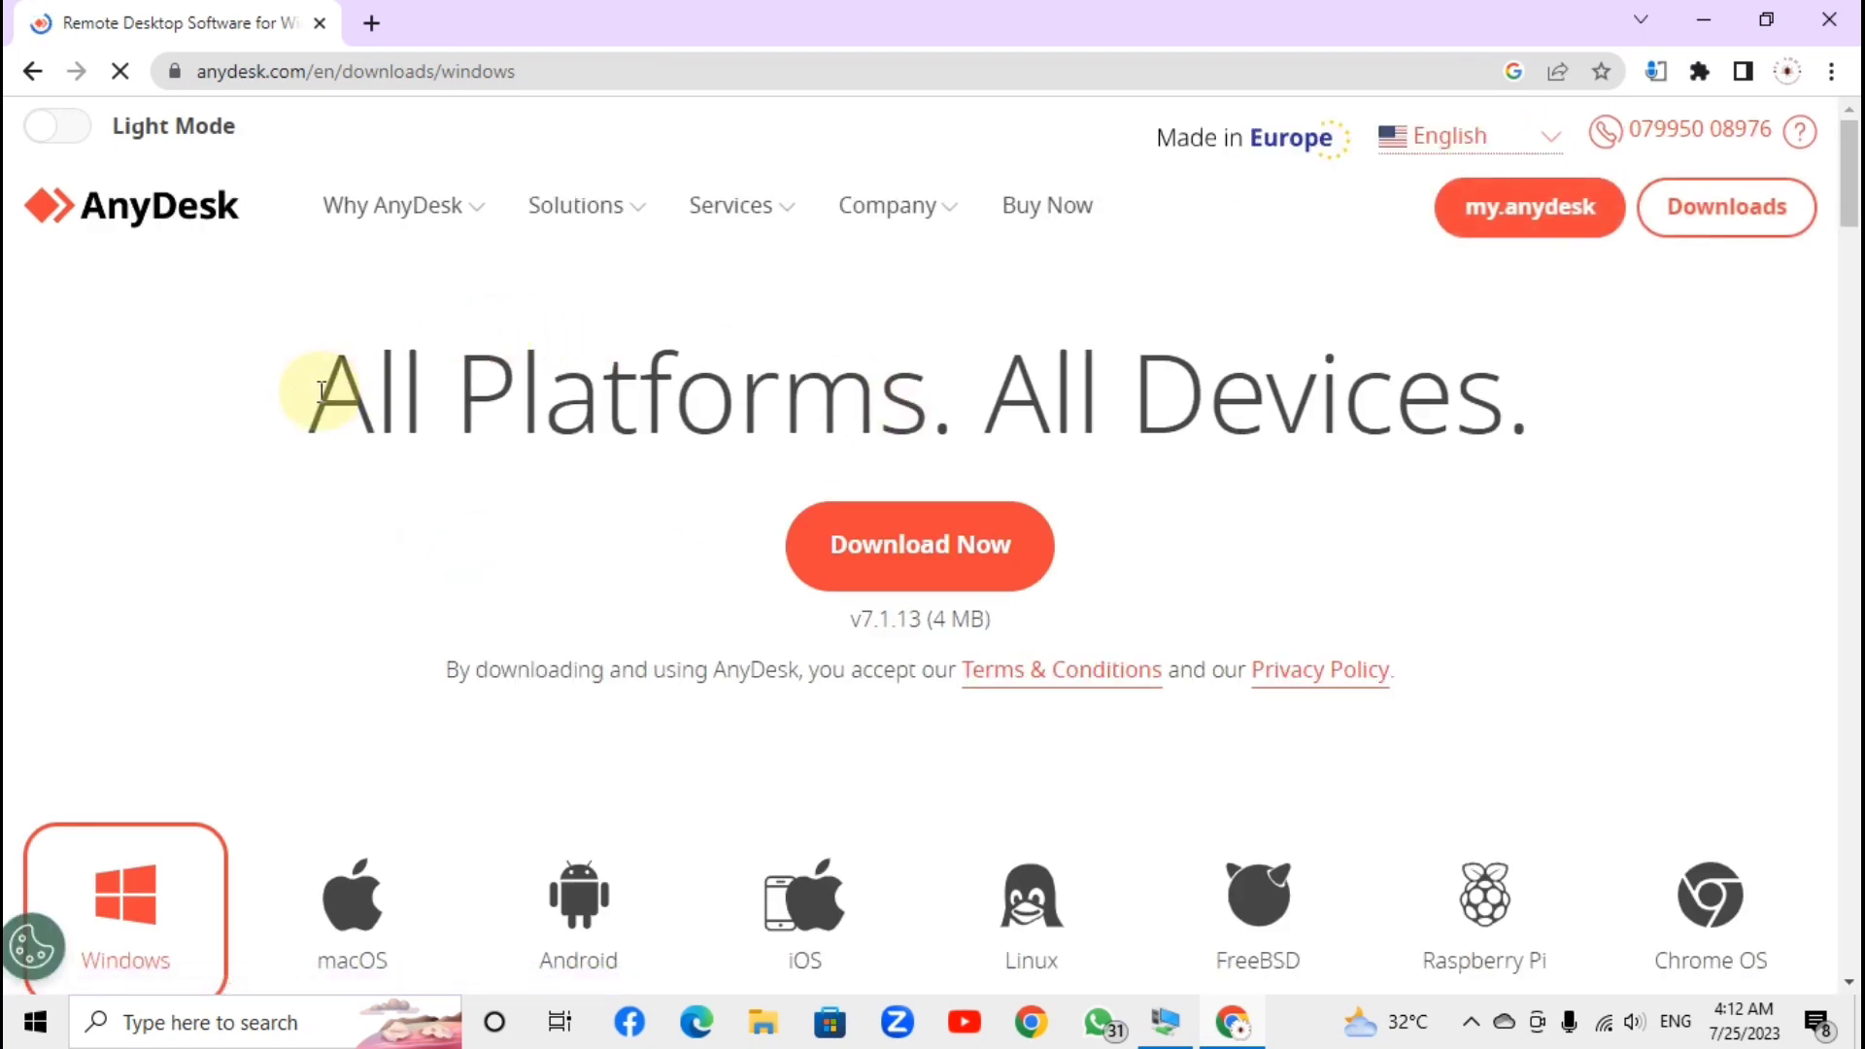
Download the AnyDesk Windows installer and list AnyDesk (1).exe on Chrome's Downloads page.
left_click_drag(321, 395, 1480, 394)
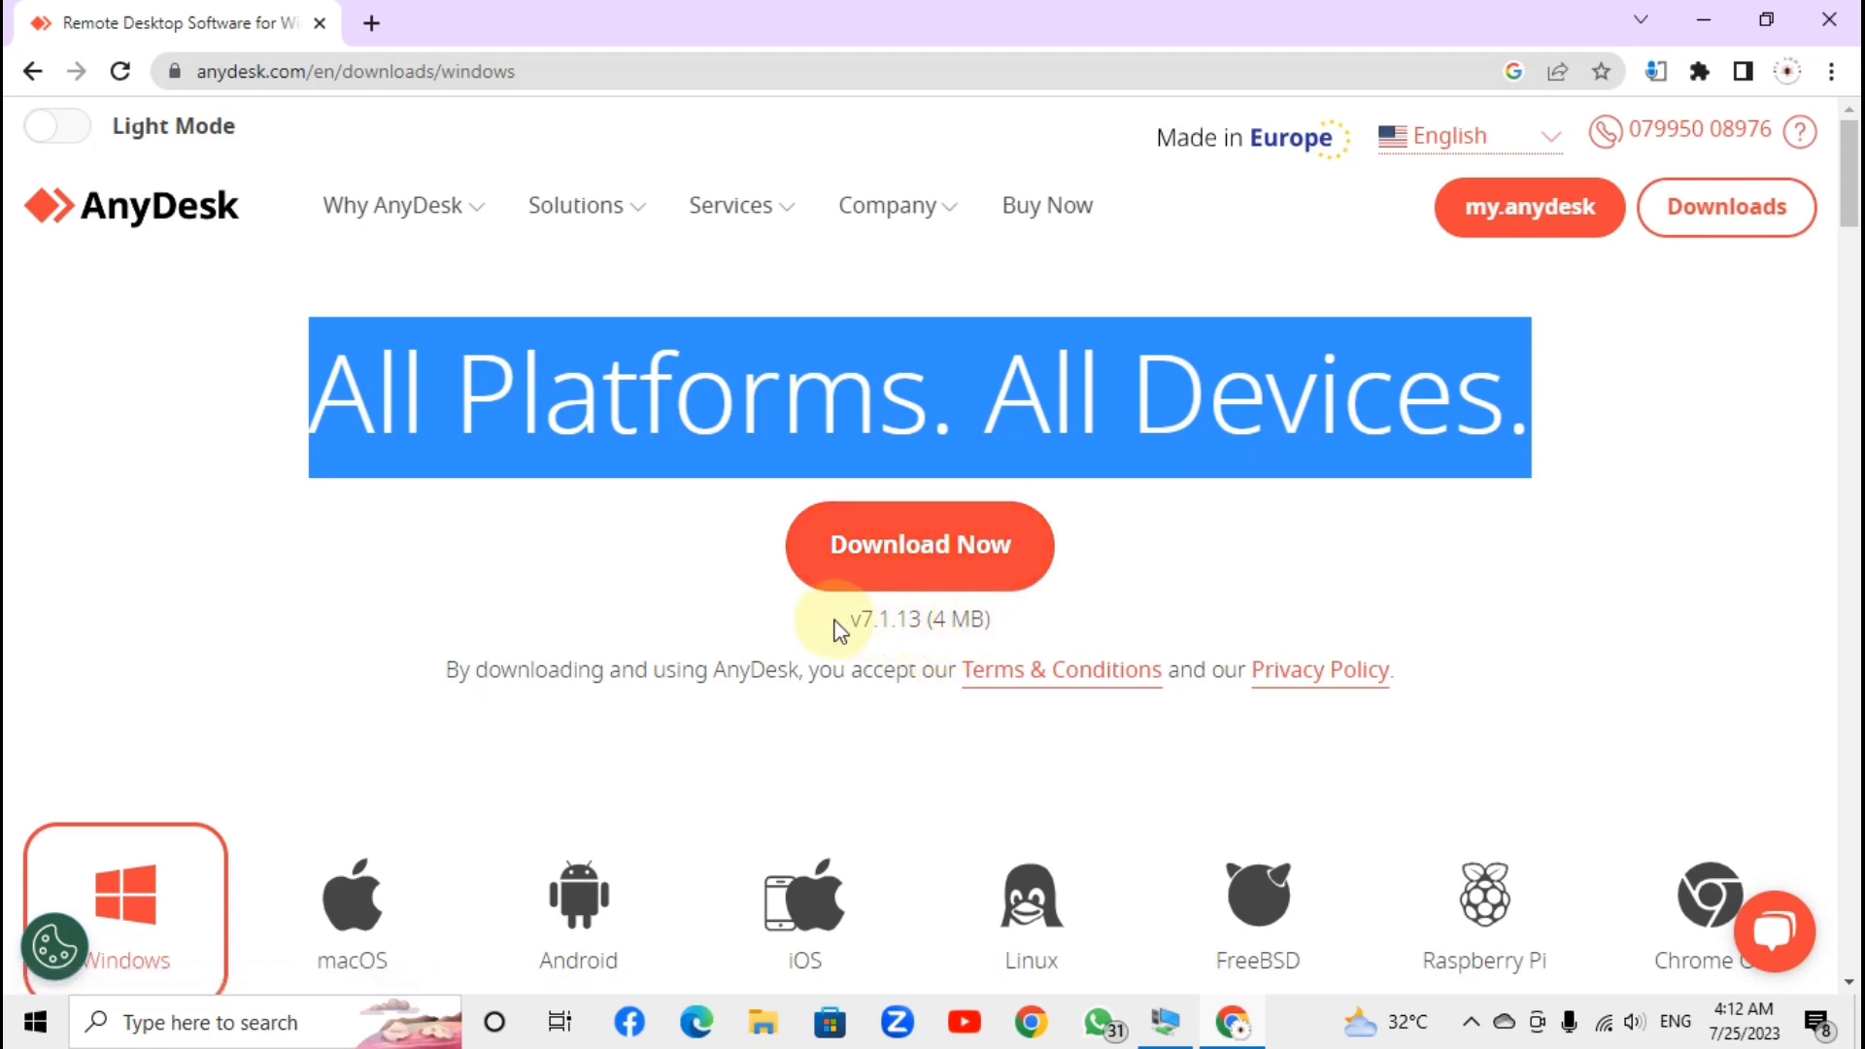
left_click_drag(845, 622, 920, 626)
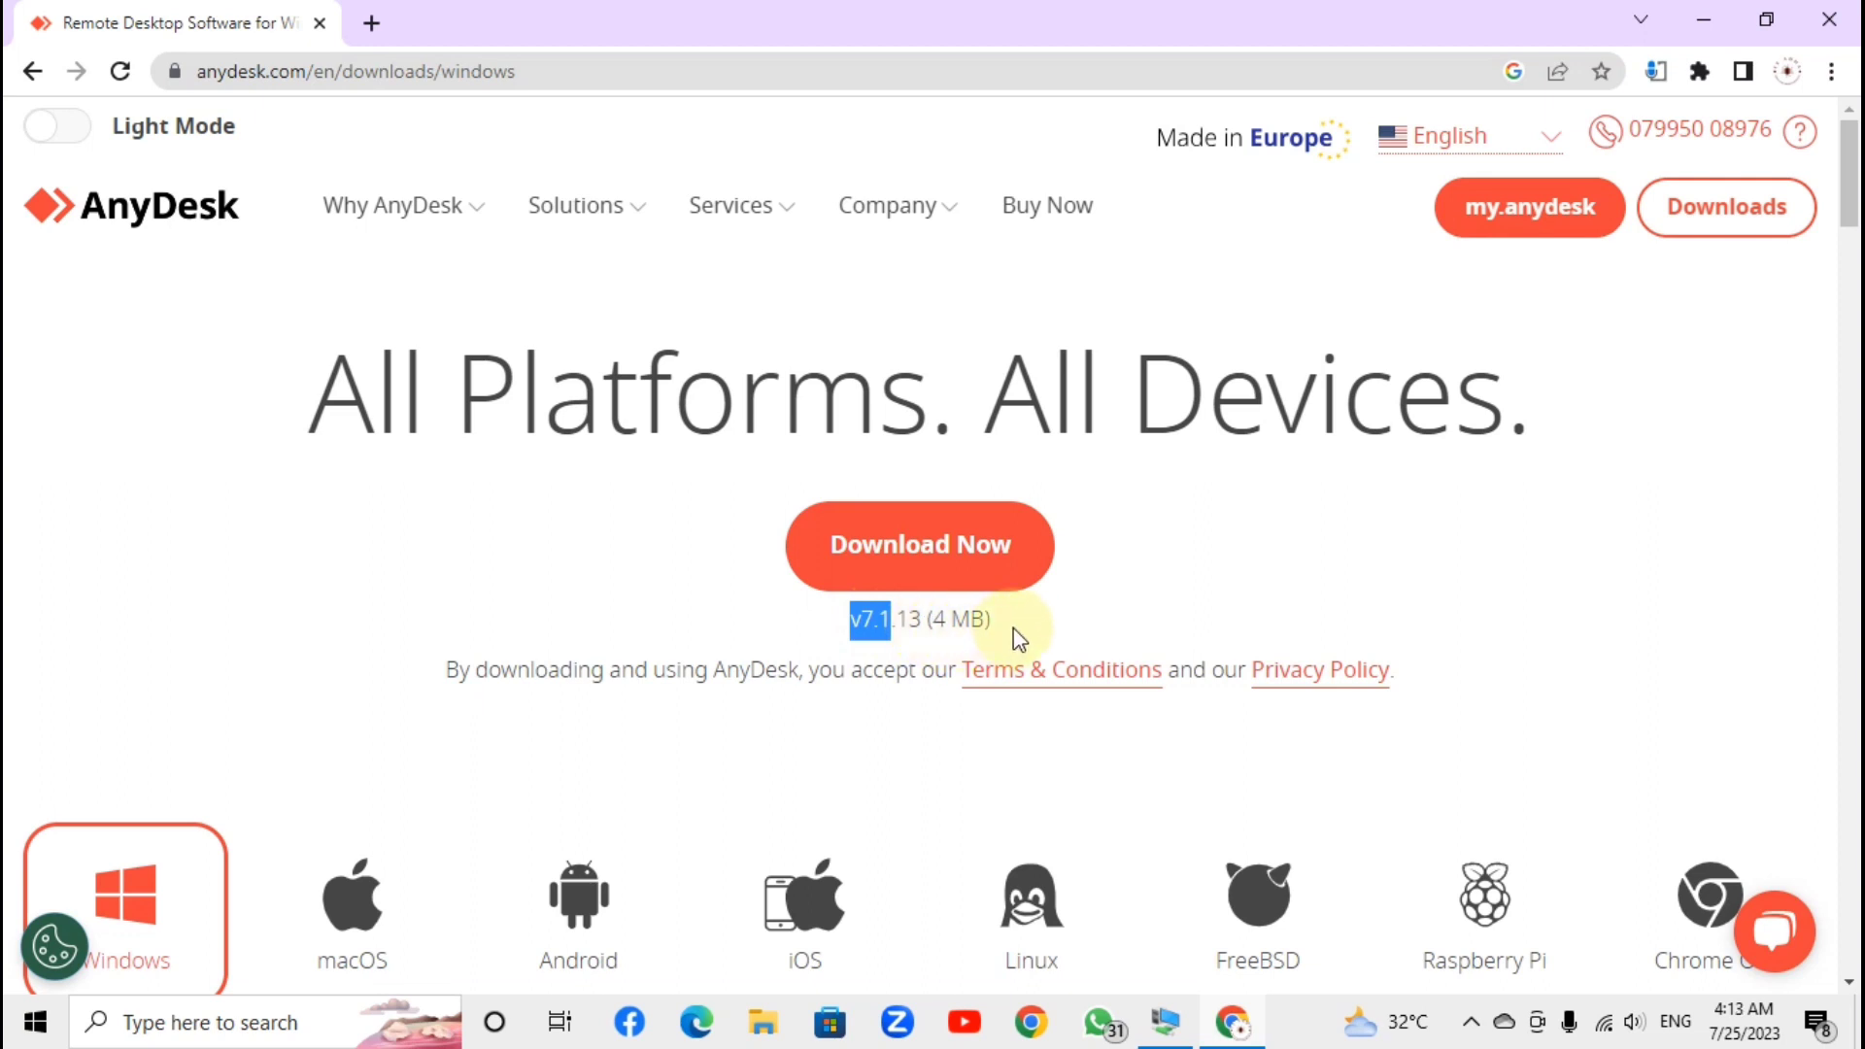
left_click(932, 544)
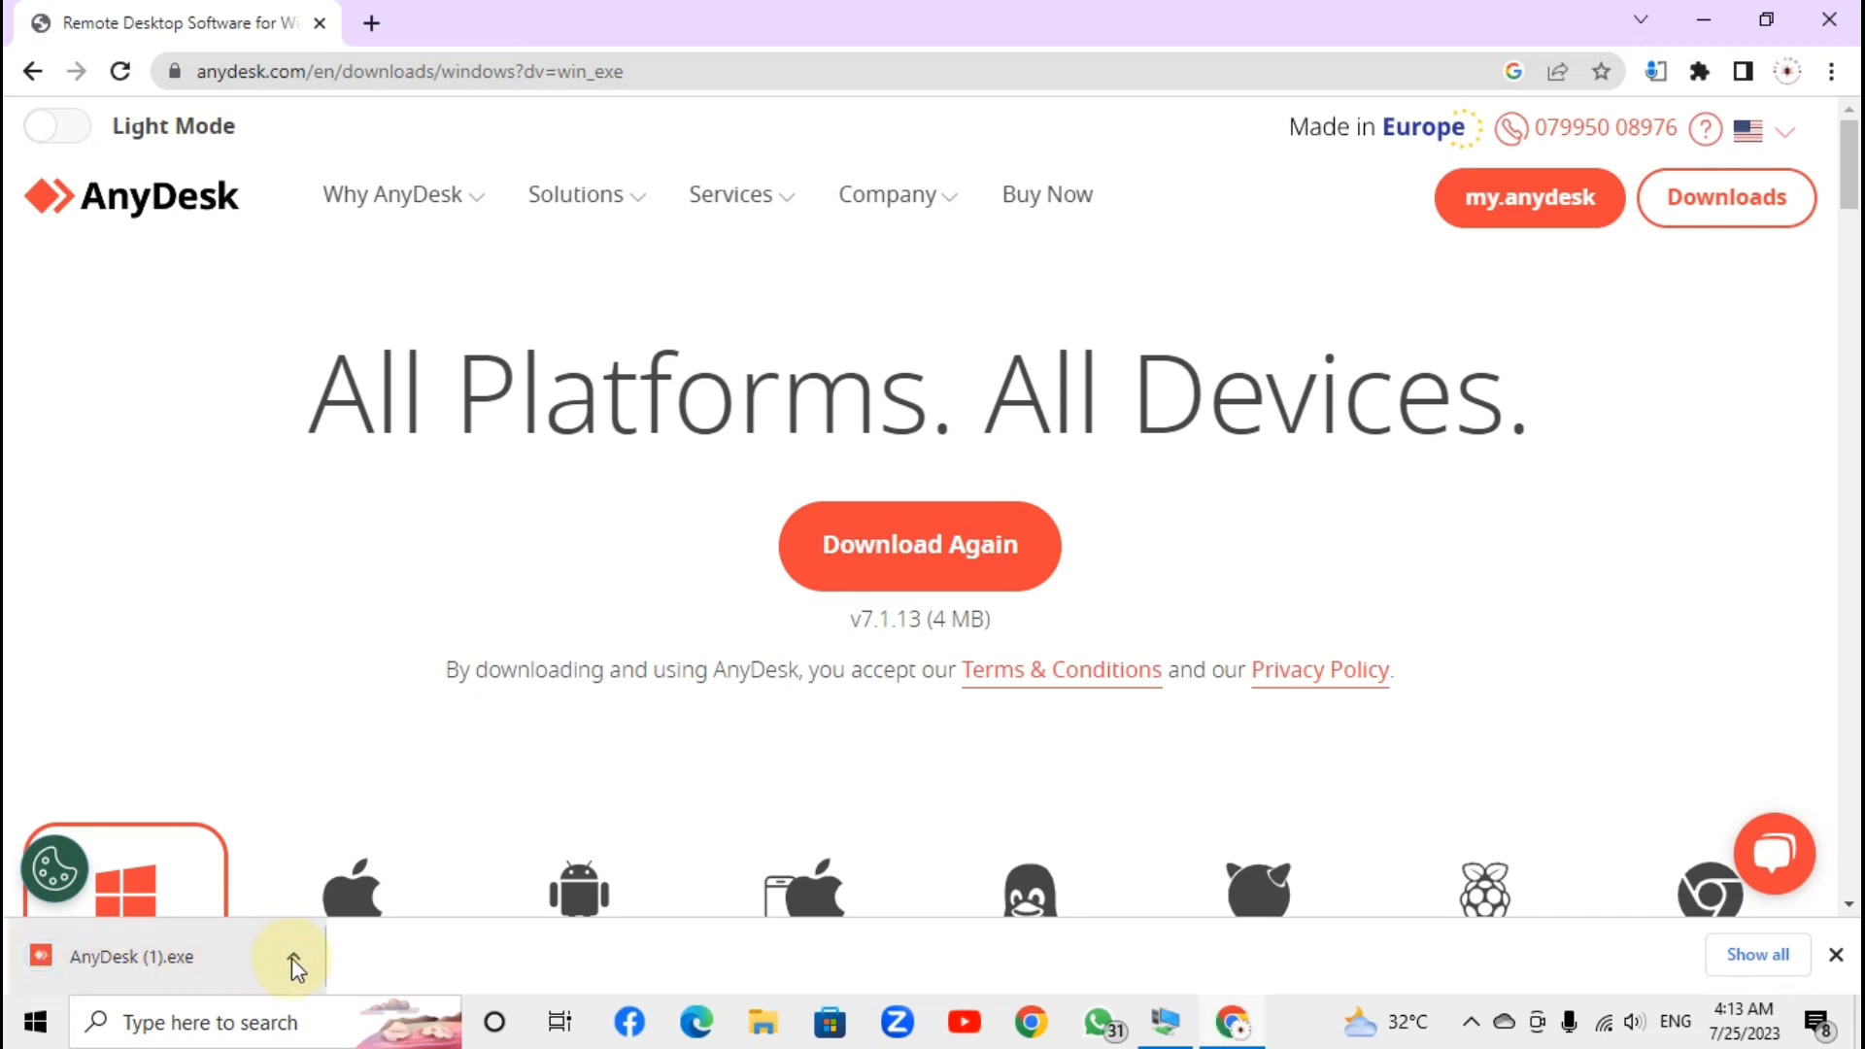
left_click(1744, 956)
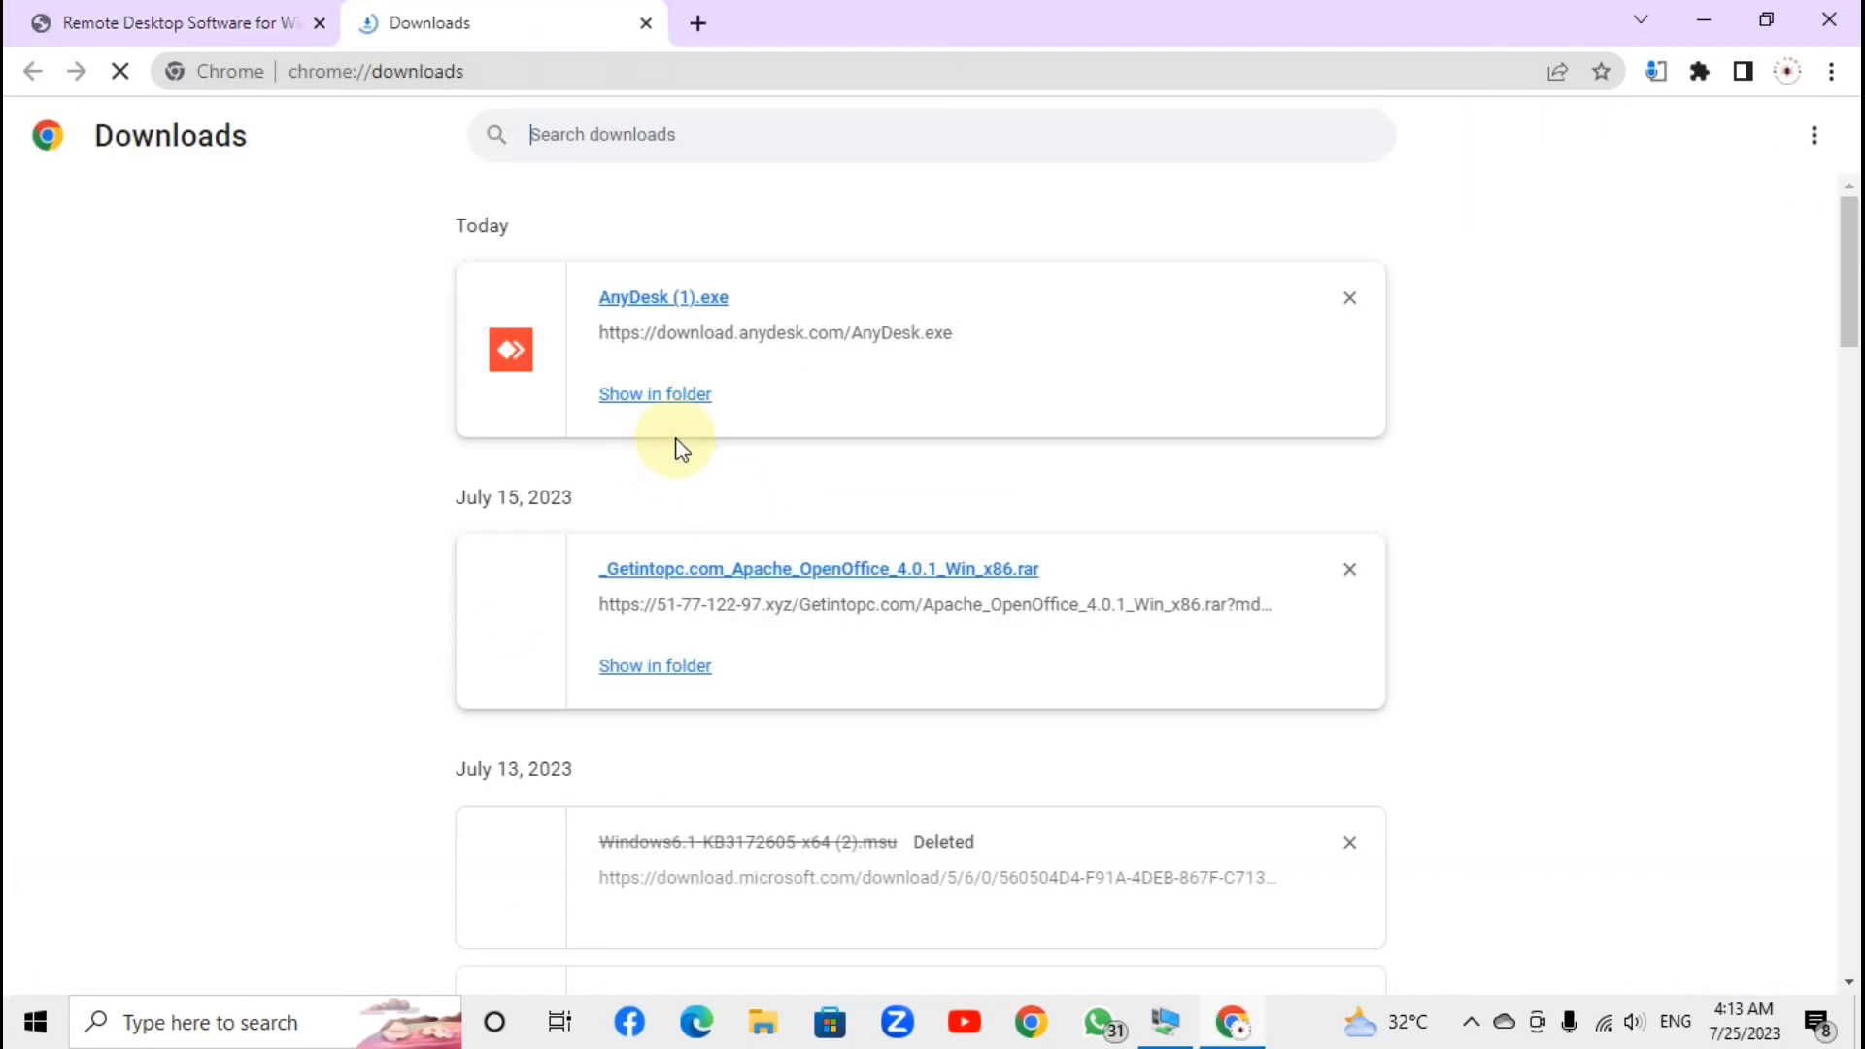
Find AnyDesk (1).exe in the Downloads folder, run it as administrator, and minimize Explorer.
left_click(665, 393)
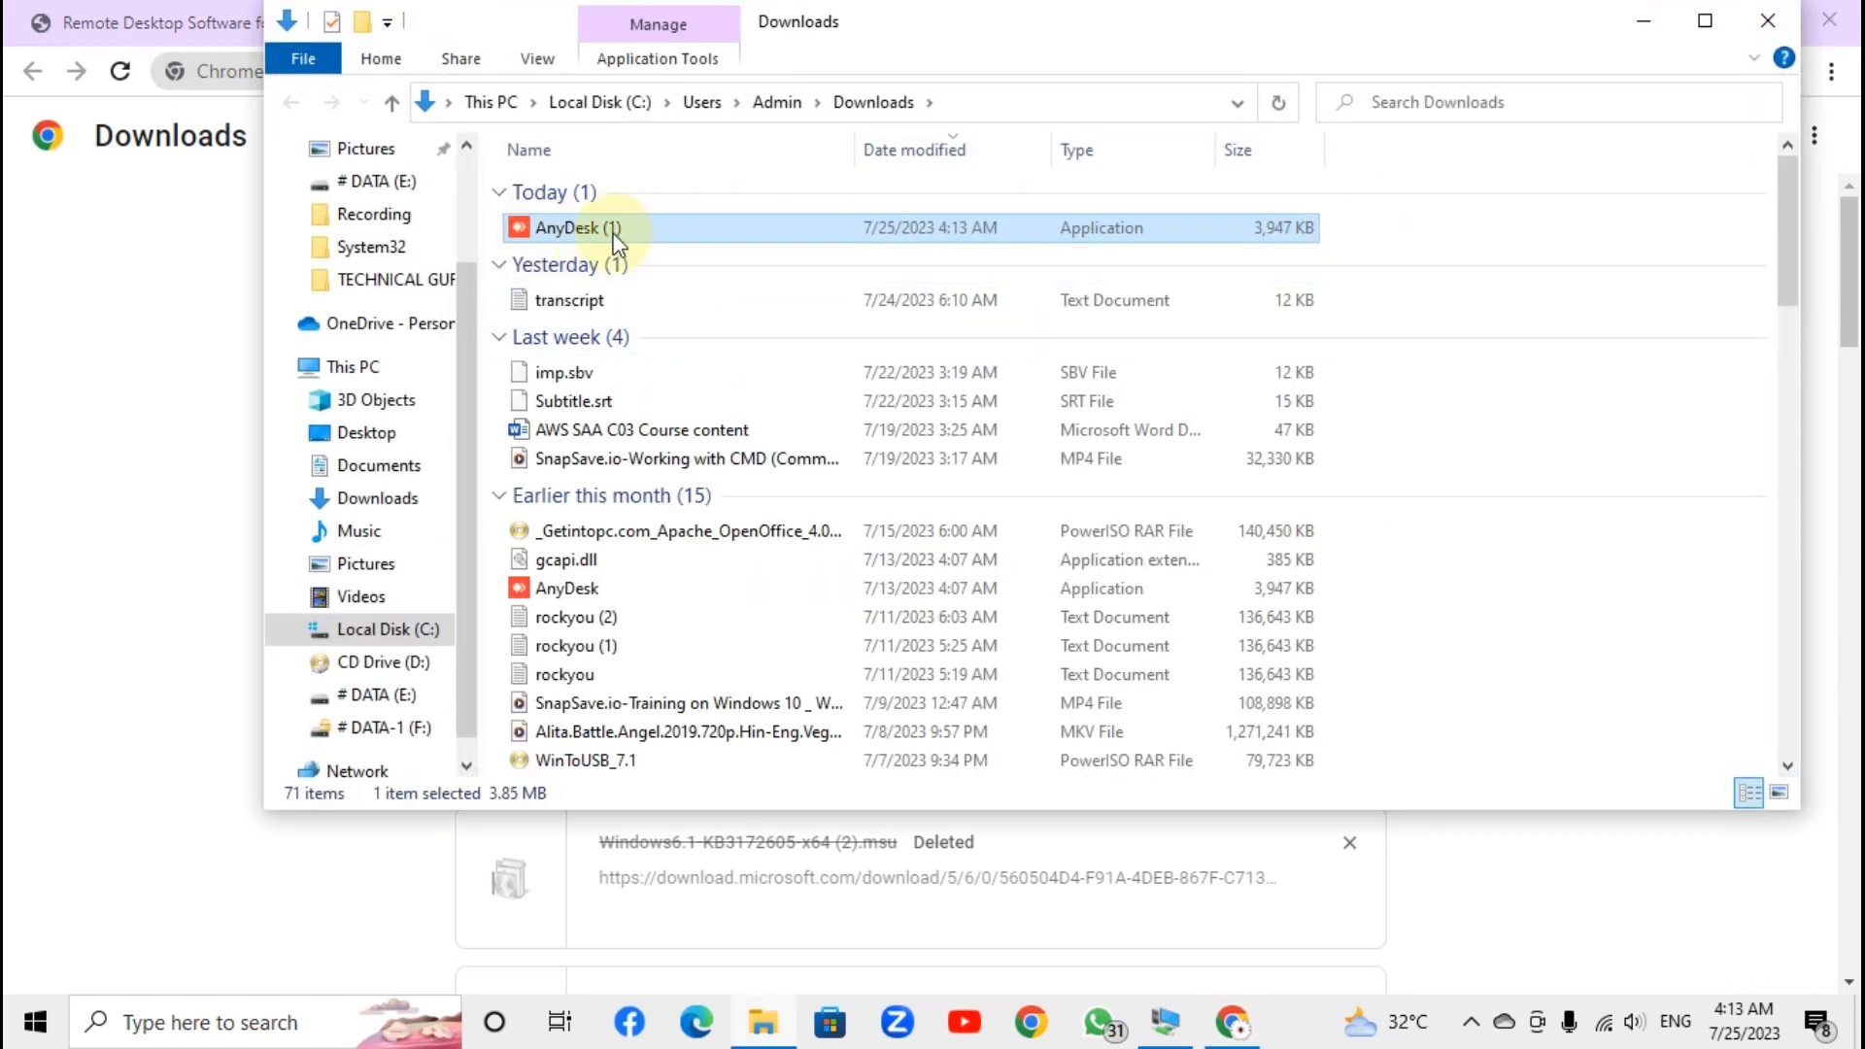
left_click(1705, 20)
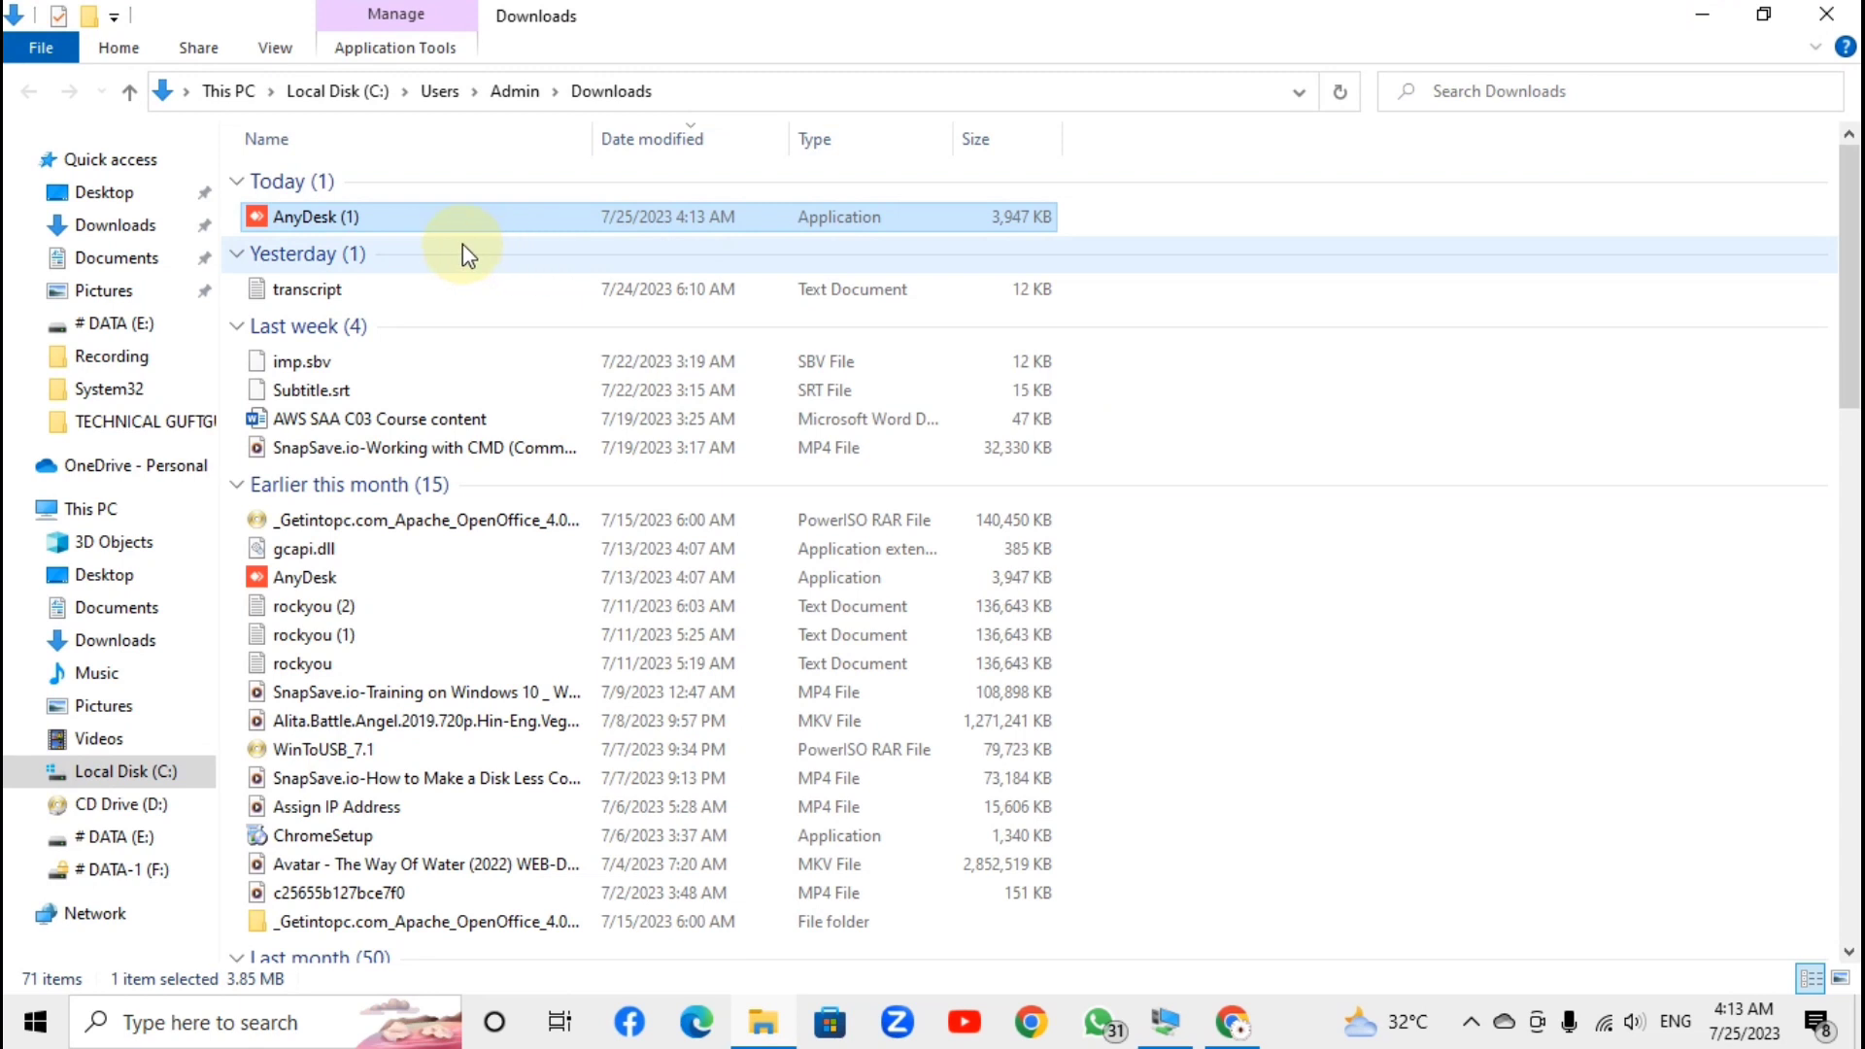
double_click(339, 220)
right_click(339, 220)
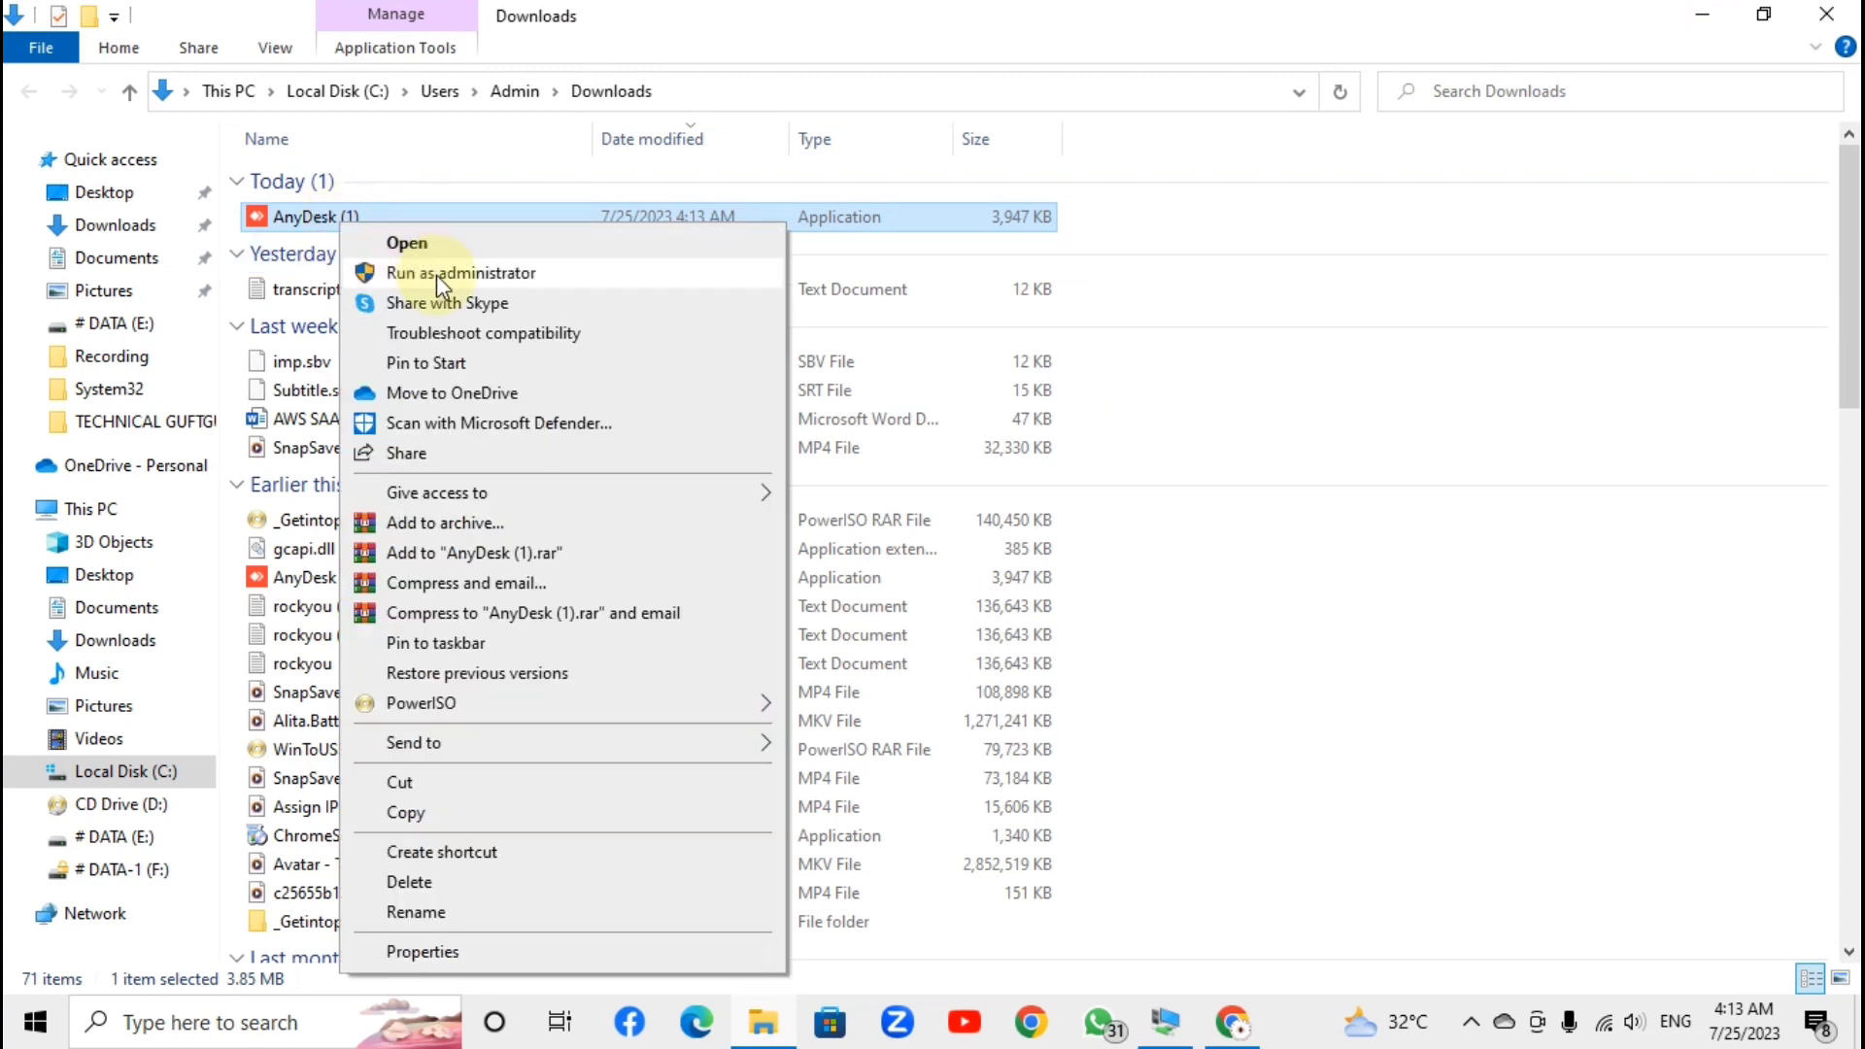
left_click(435, 276)
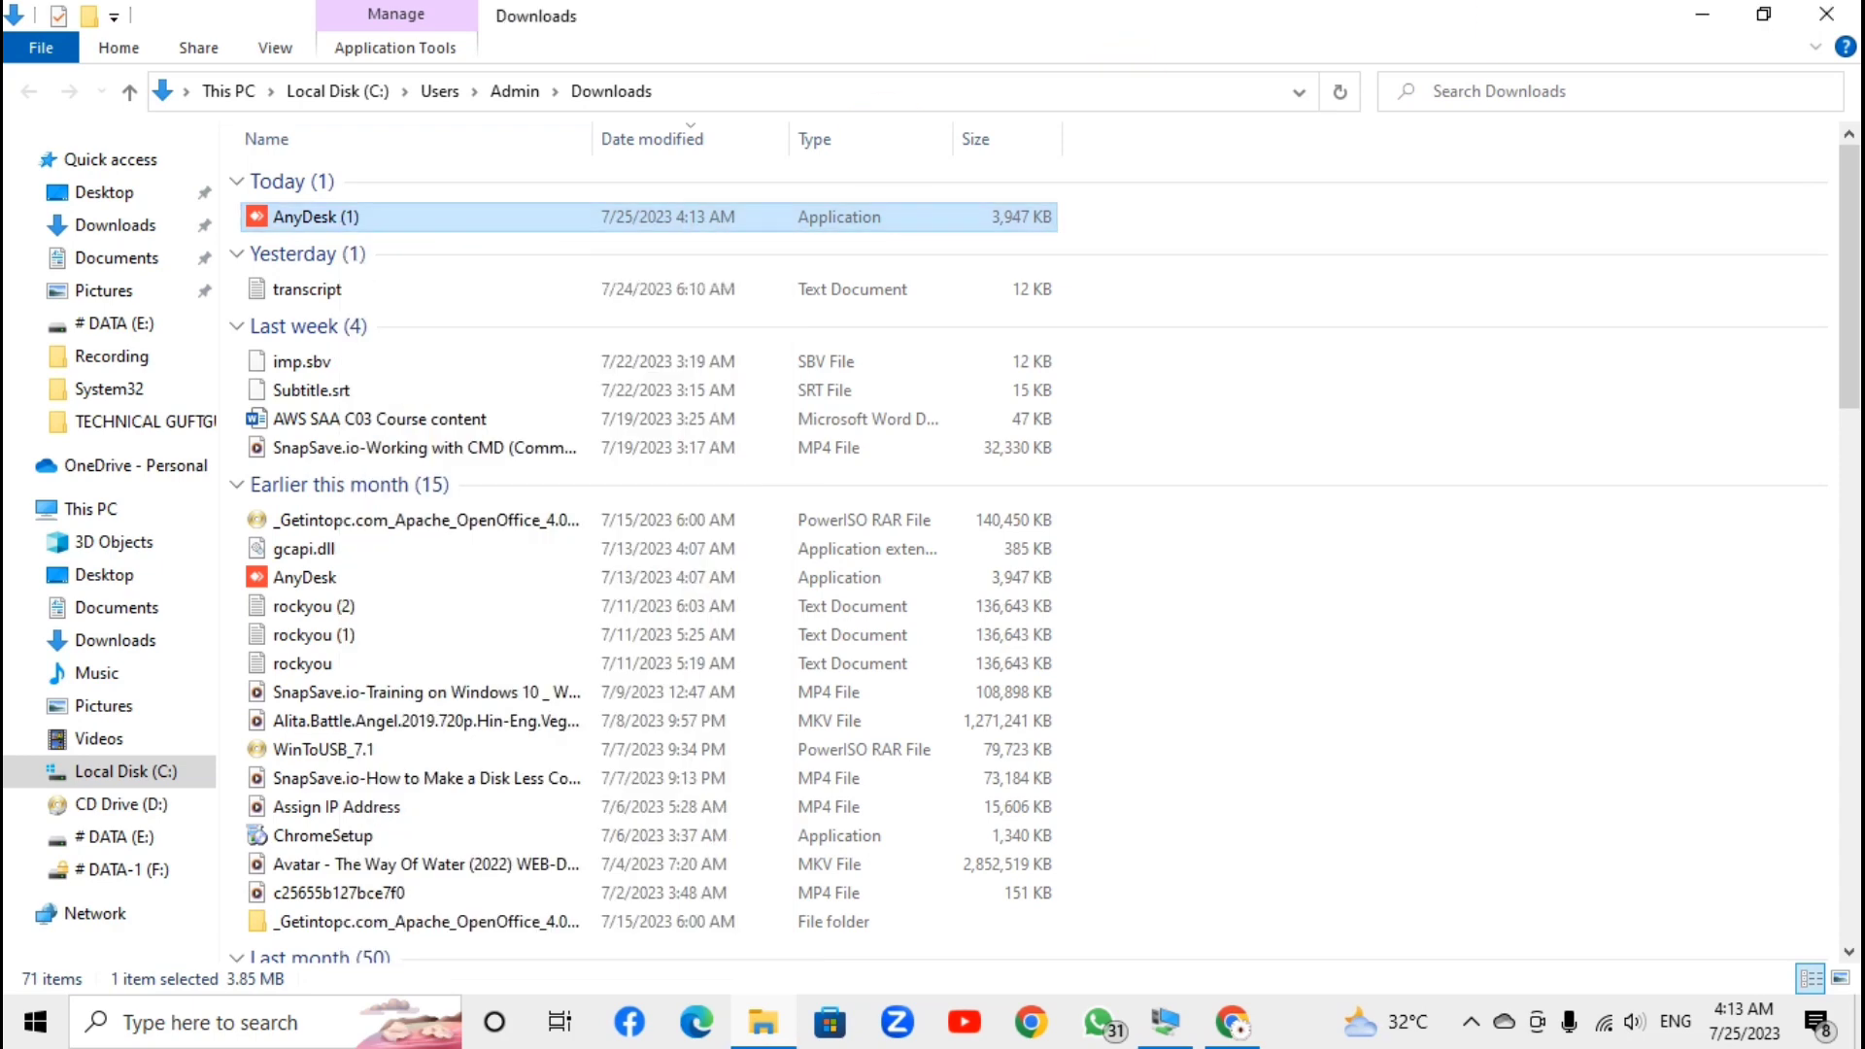
left_click(1702, 14)
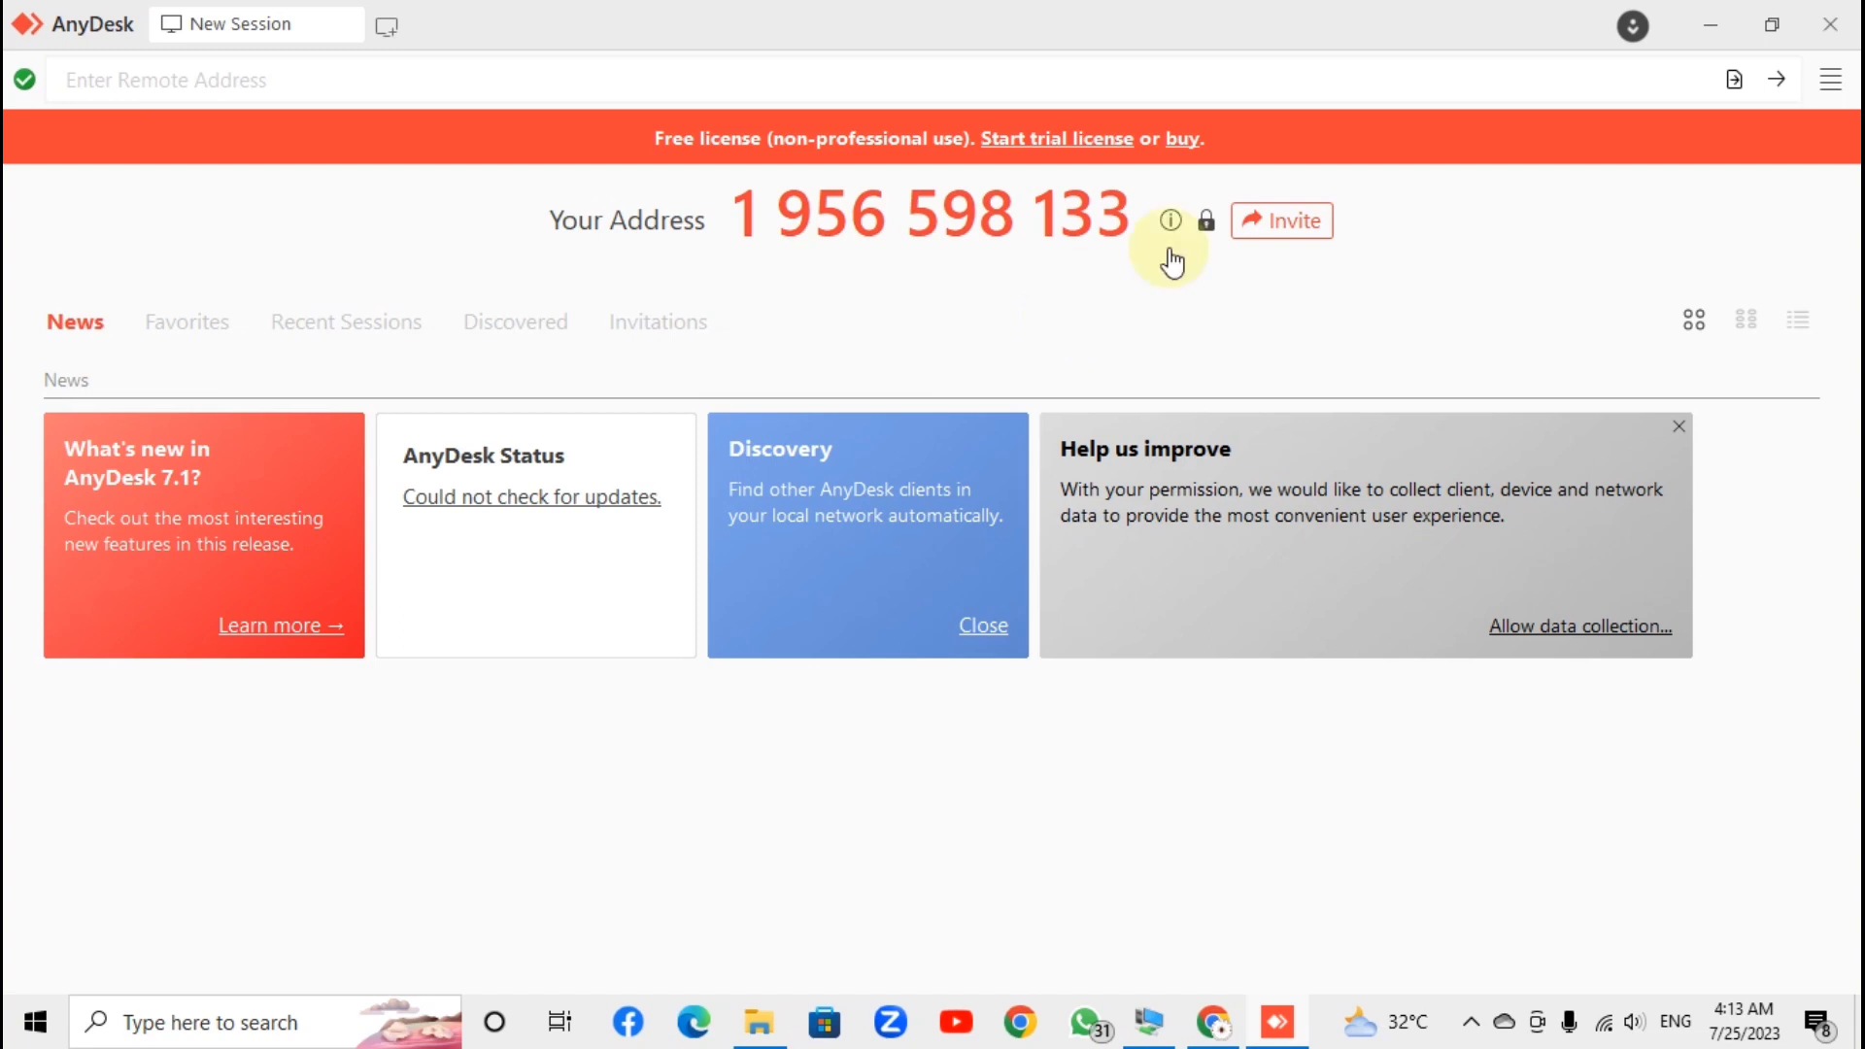
Minimize the local AnyDesk window.
left_click(1710, 21)
Close the Downloads folder and Chrome Downloads windows, leaving the remote session minimized.
left_click(1845, 12)
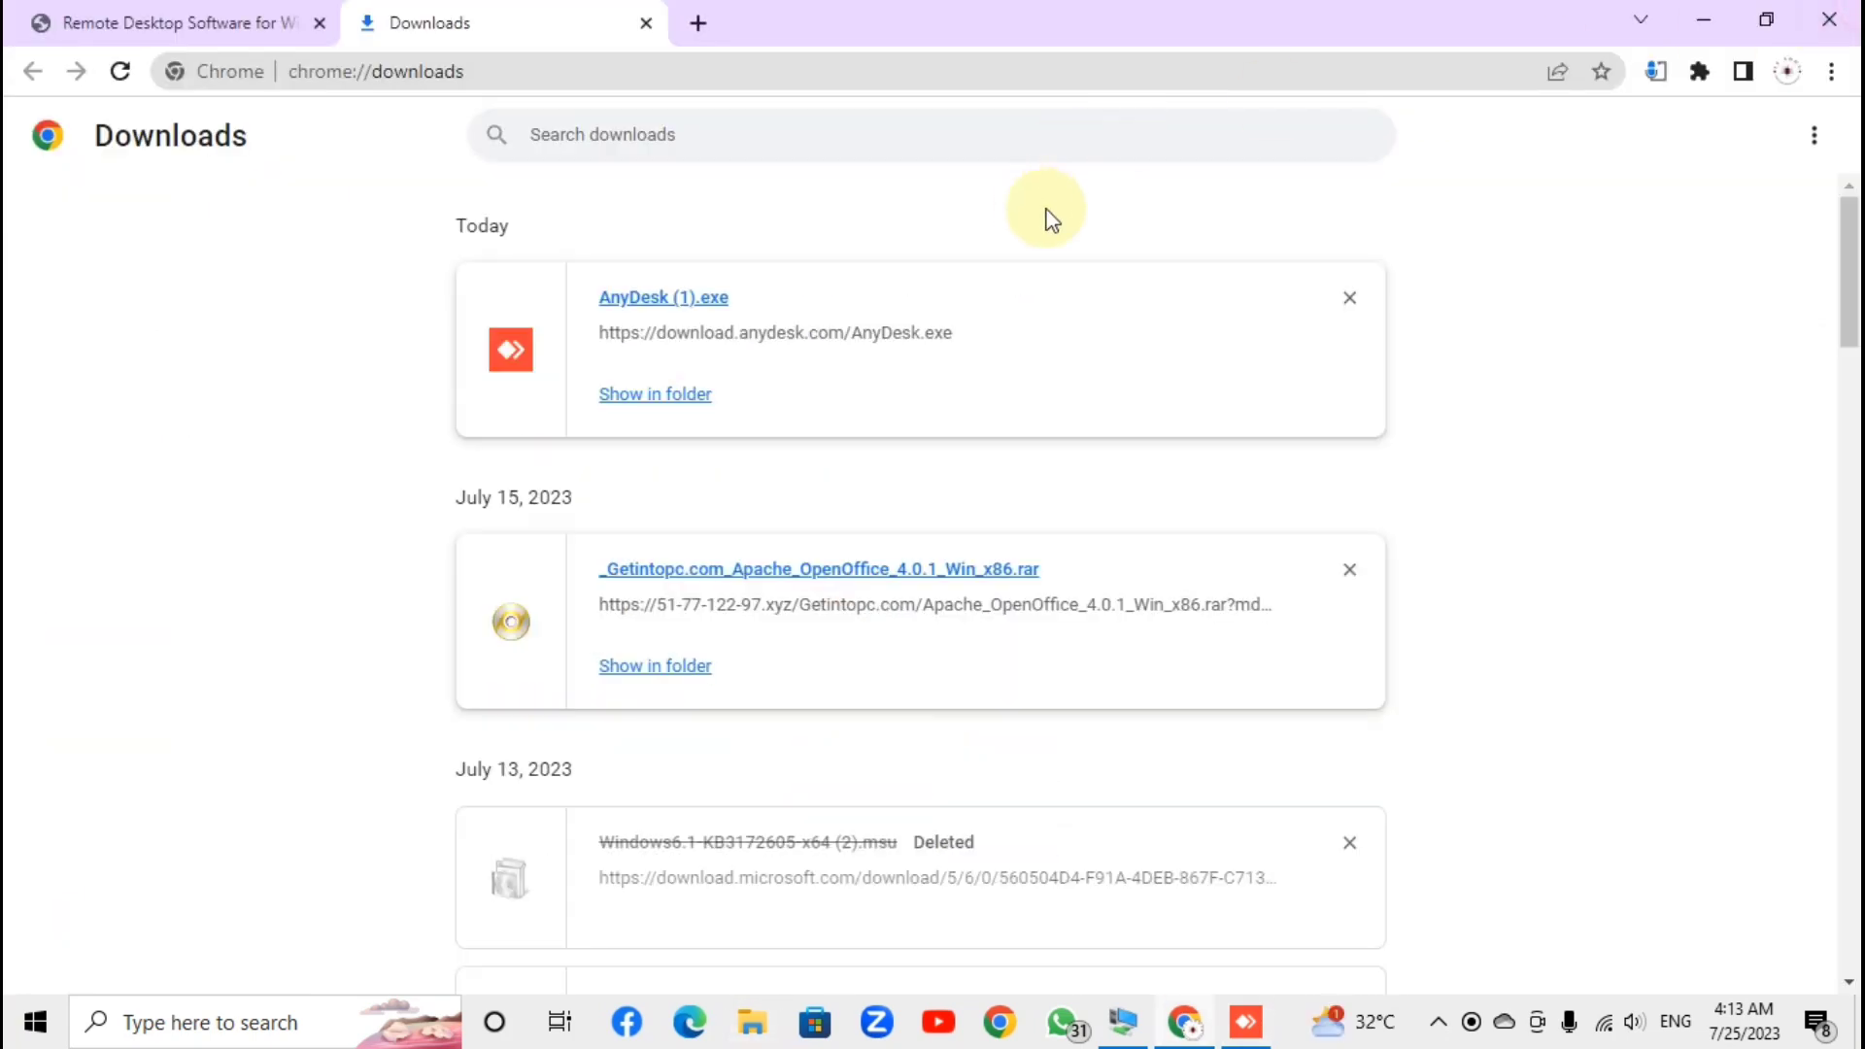
left_click(1829, 20)
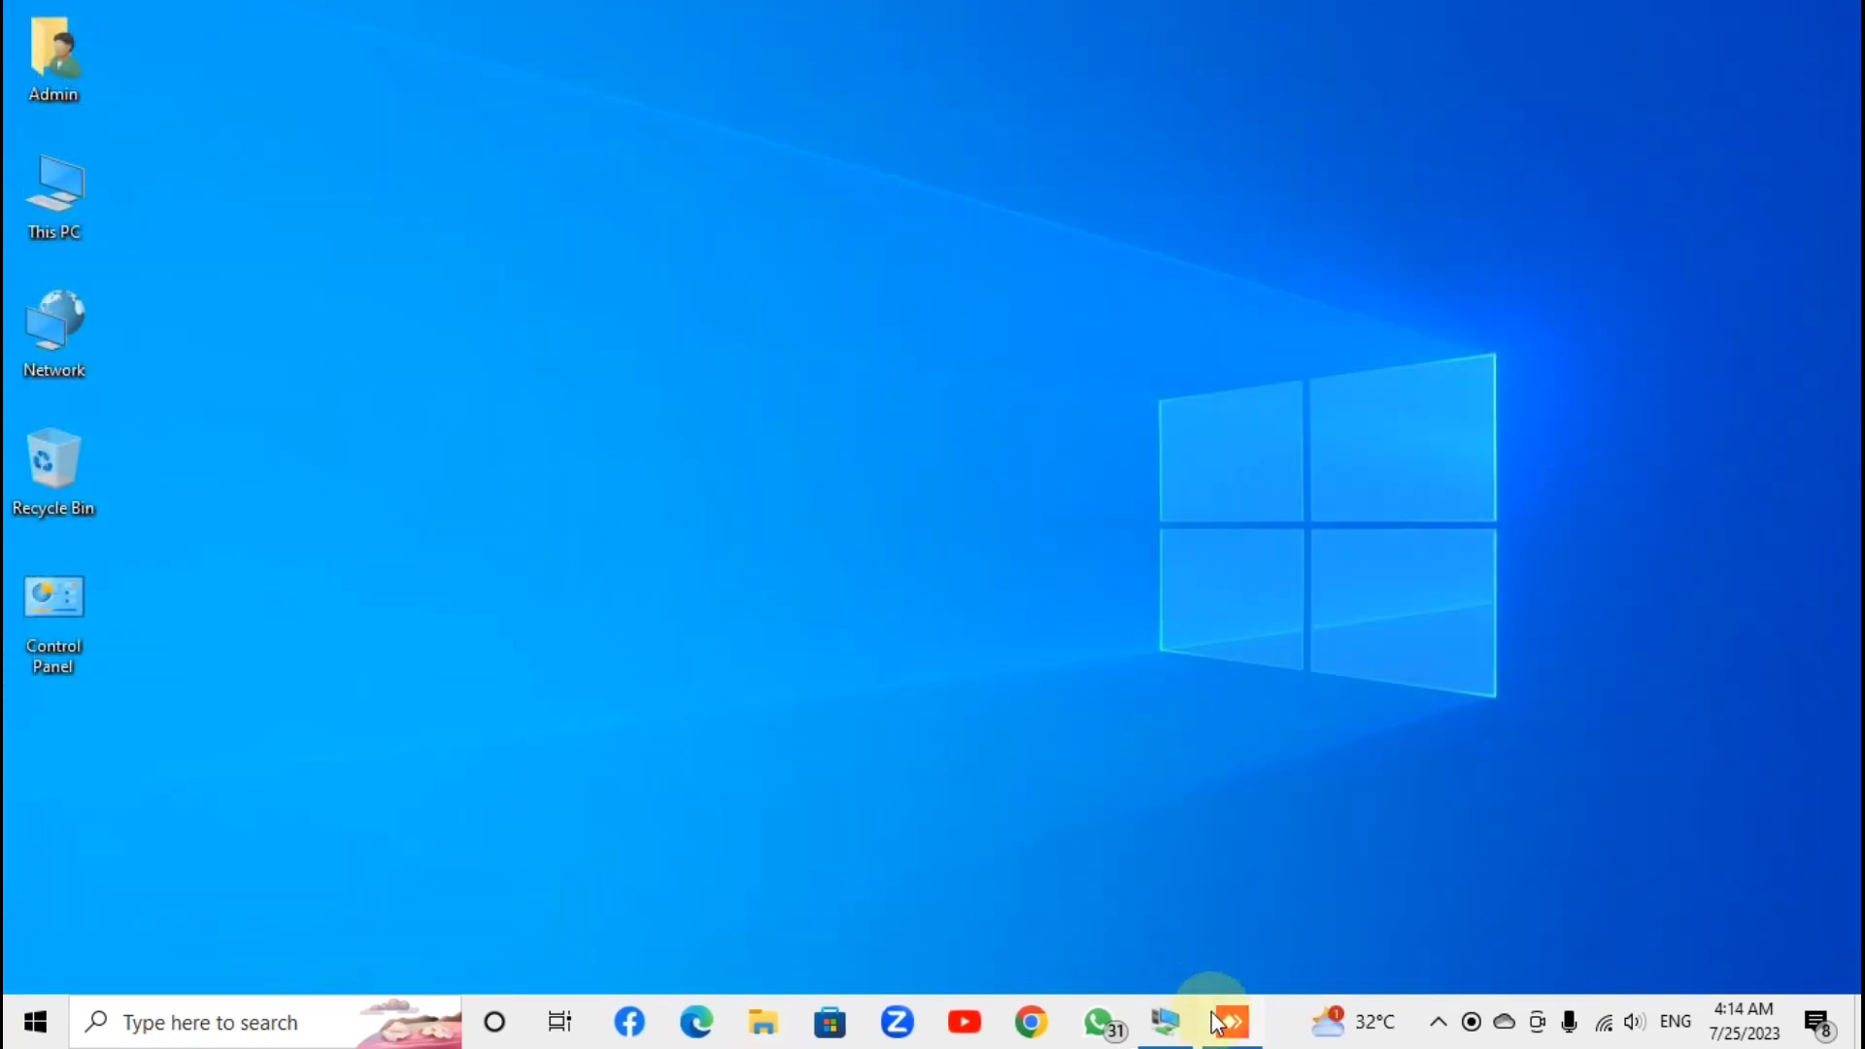
left_click(1167, 1022)
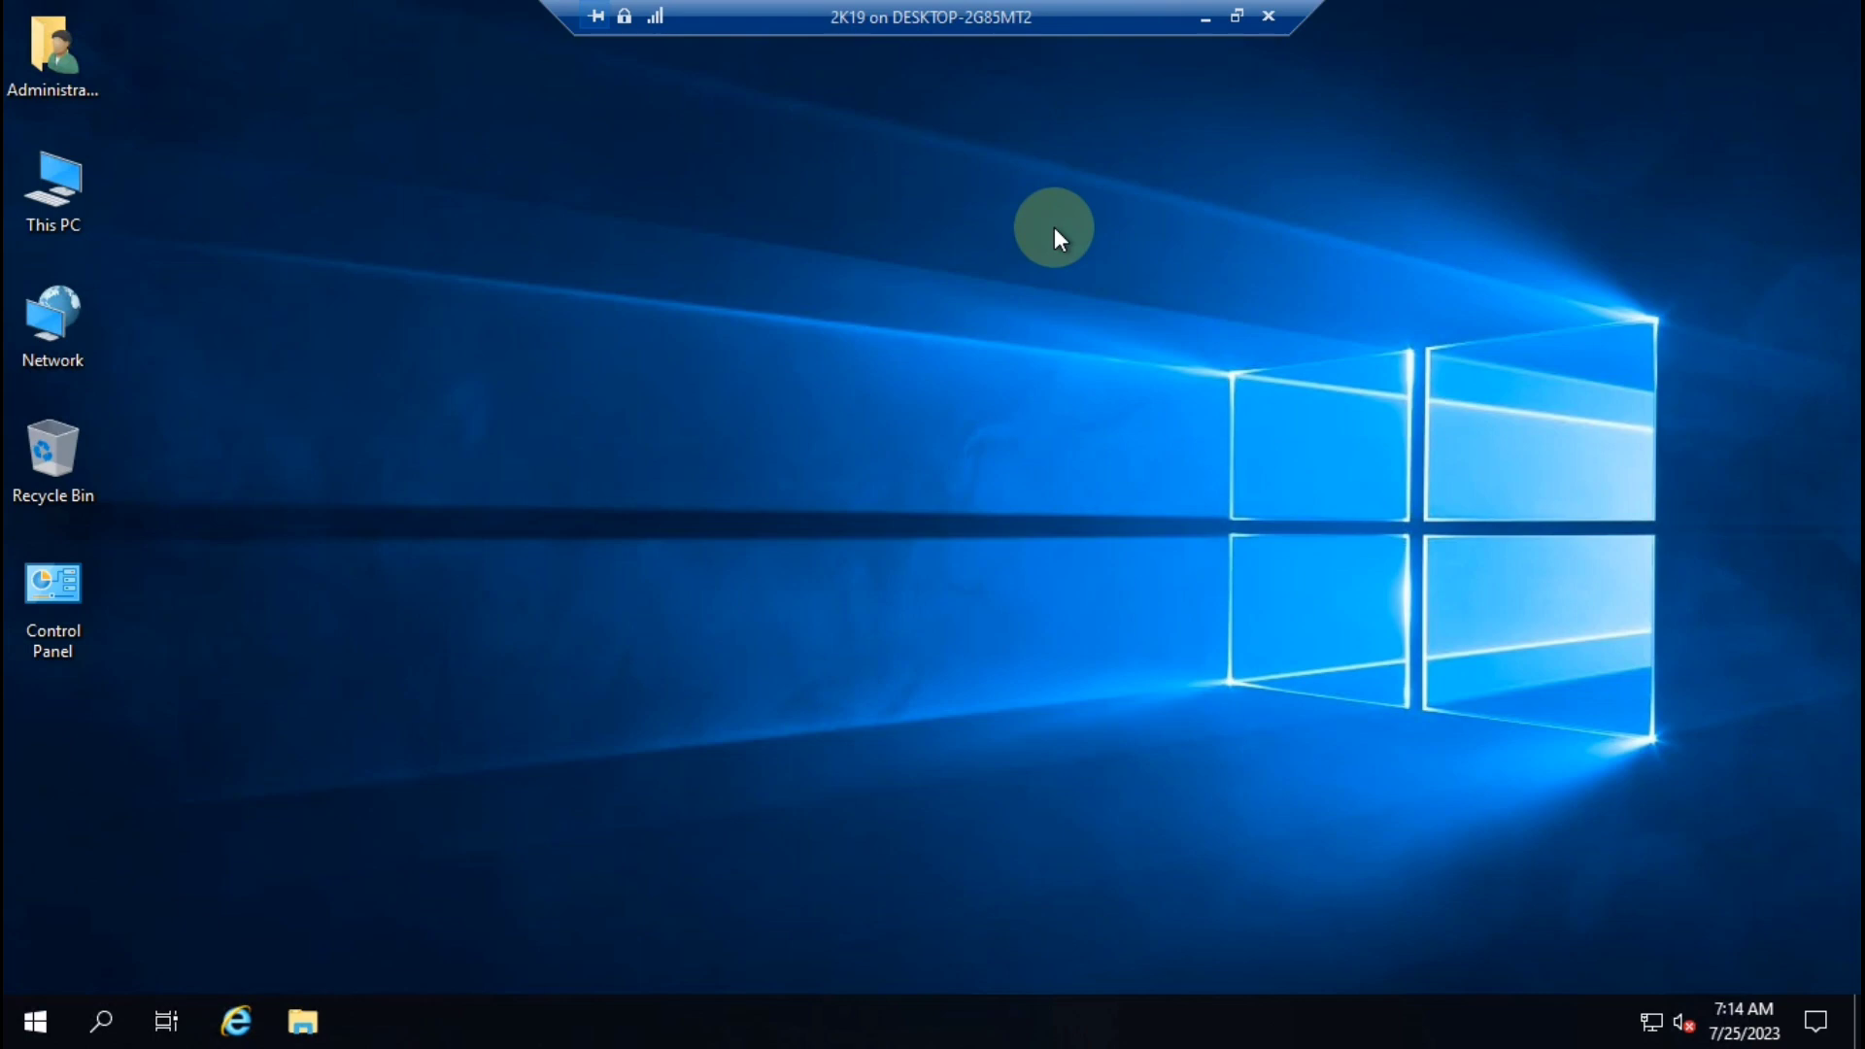
left_click(1205, 17)
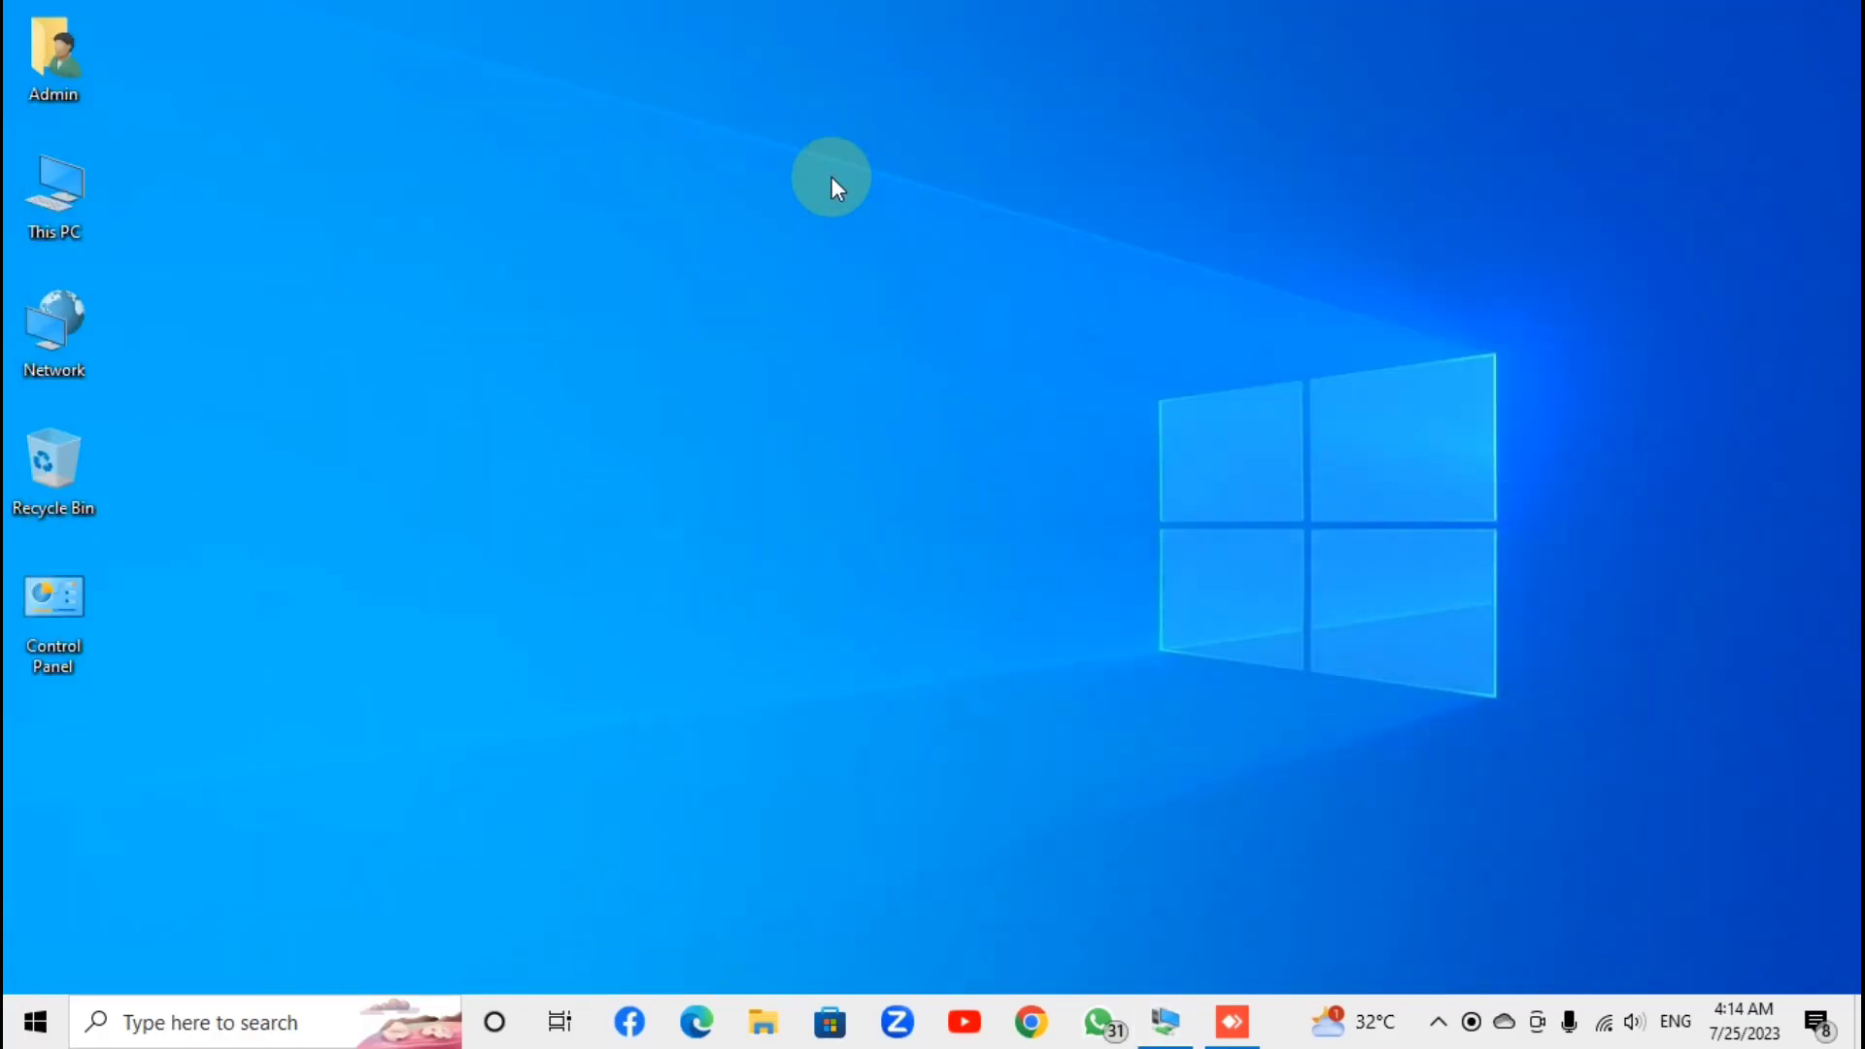
Copy AnyDesk (1) from the Admin Downloads folder, then bring up the 2K19 desktop's context menu.
double_click(60, 59)
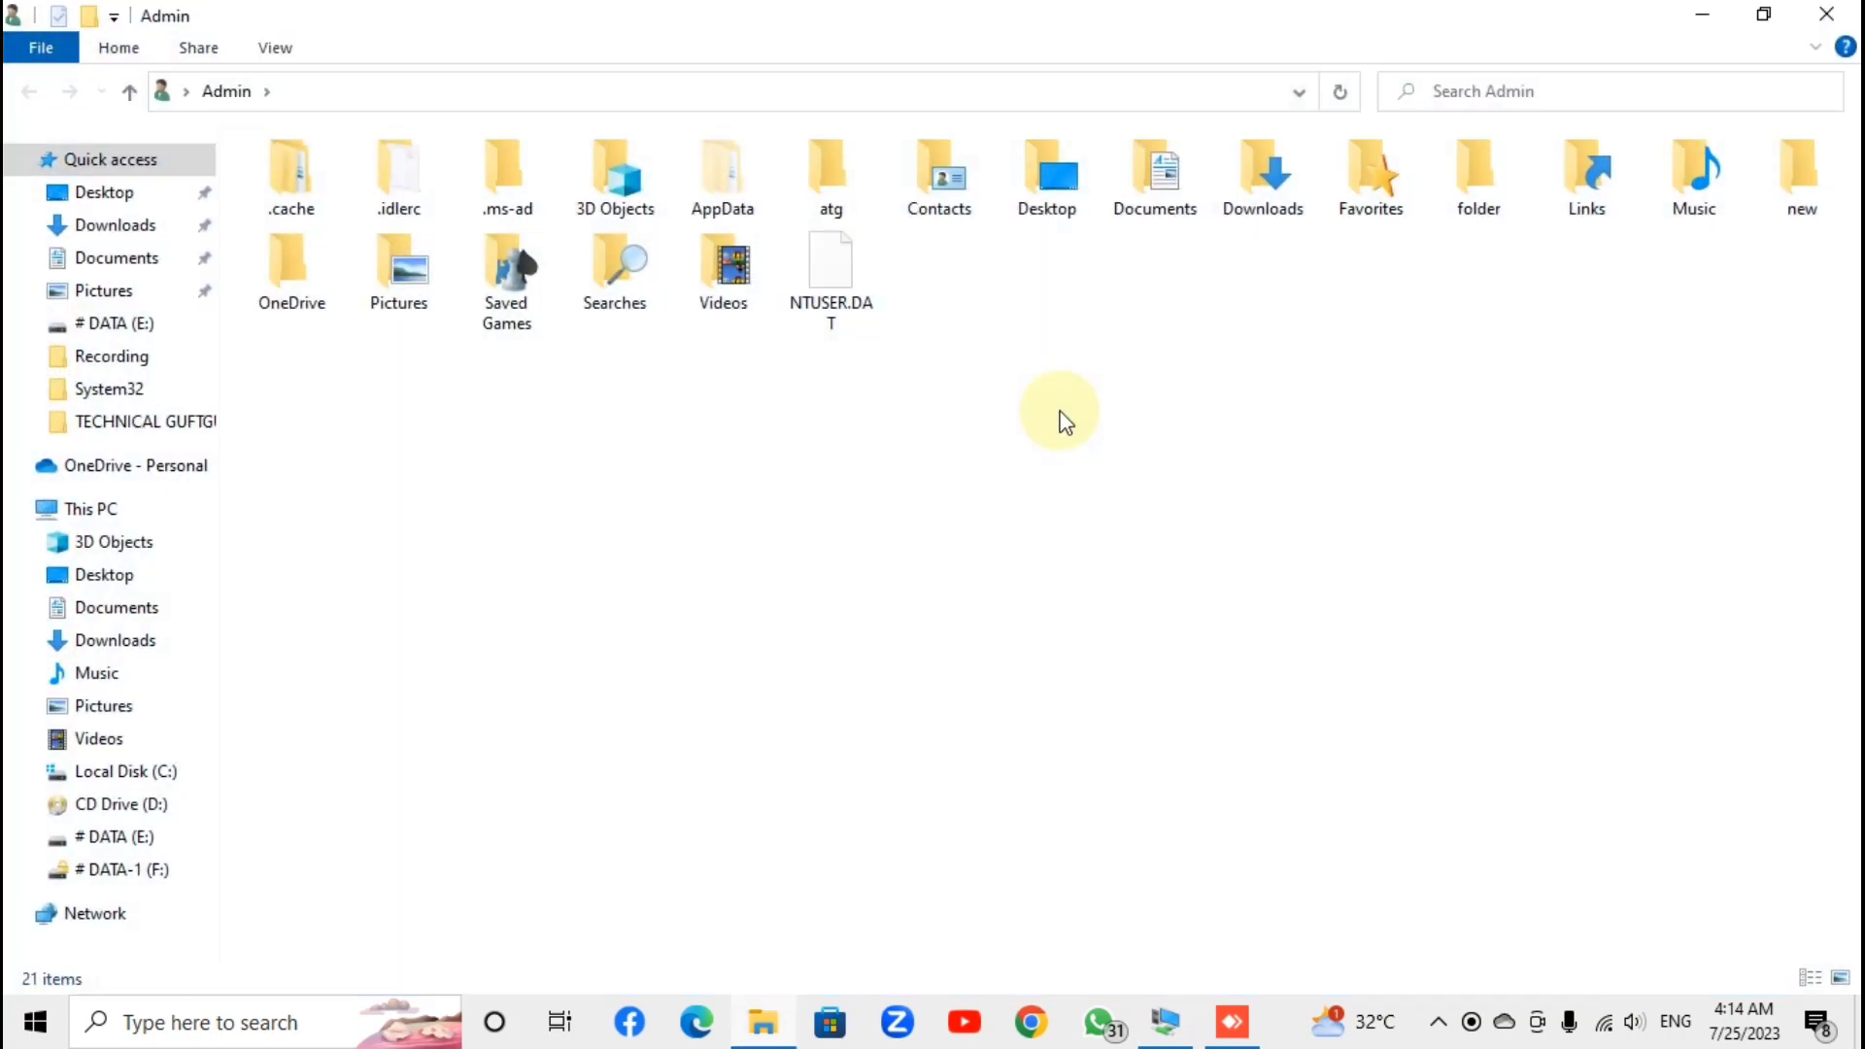
double_click(1268, 184)
left_click(330, 216)
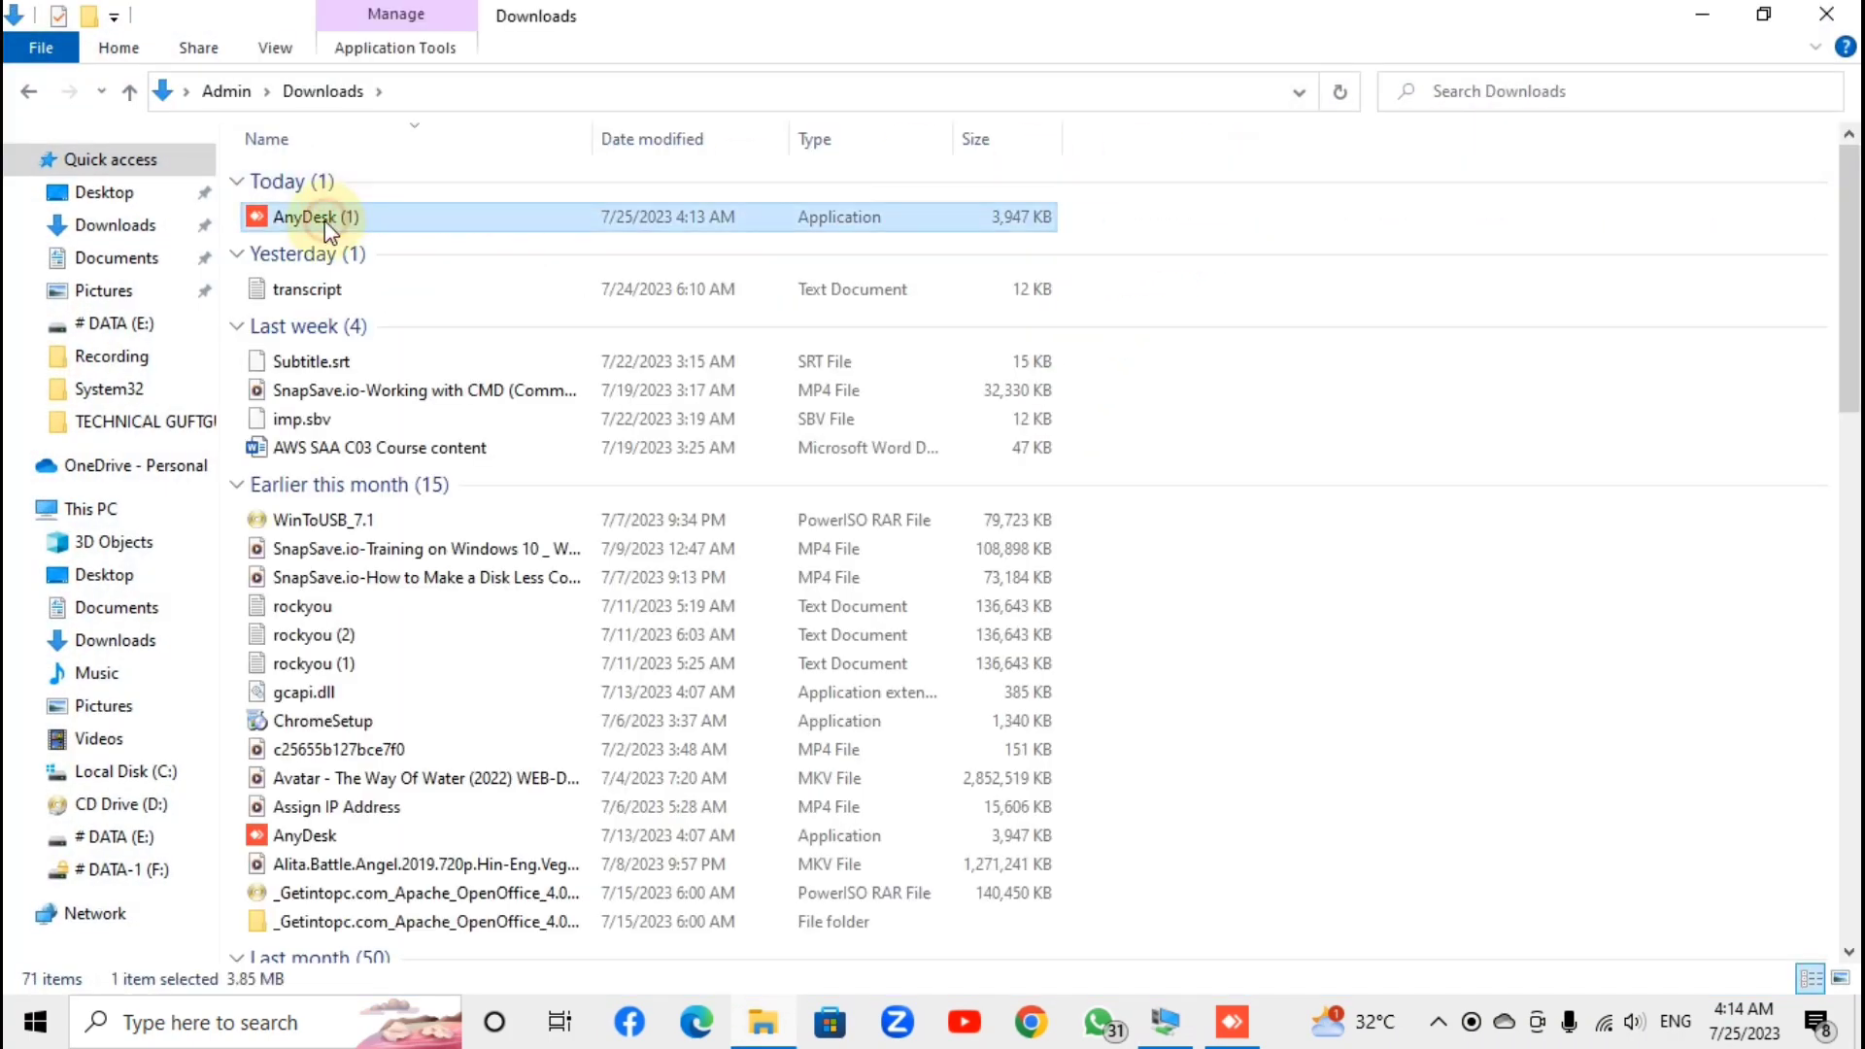
right_click(324, 220)
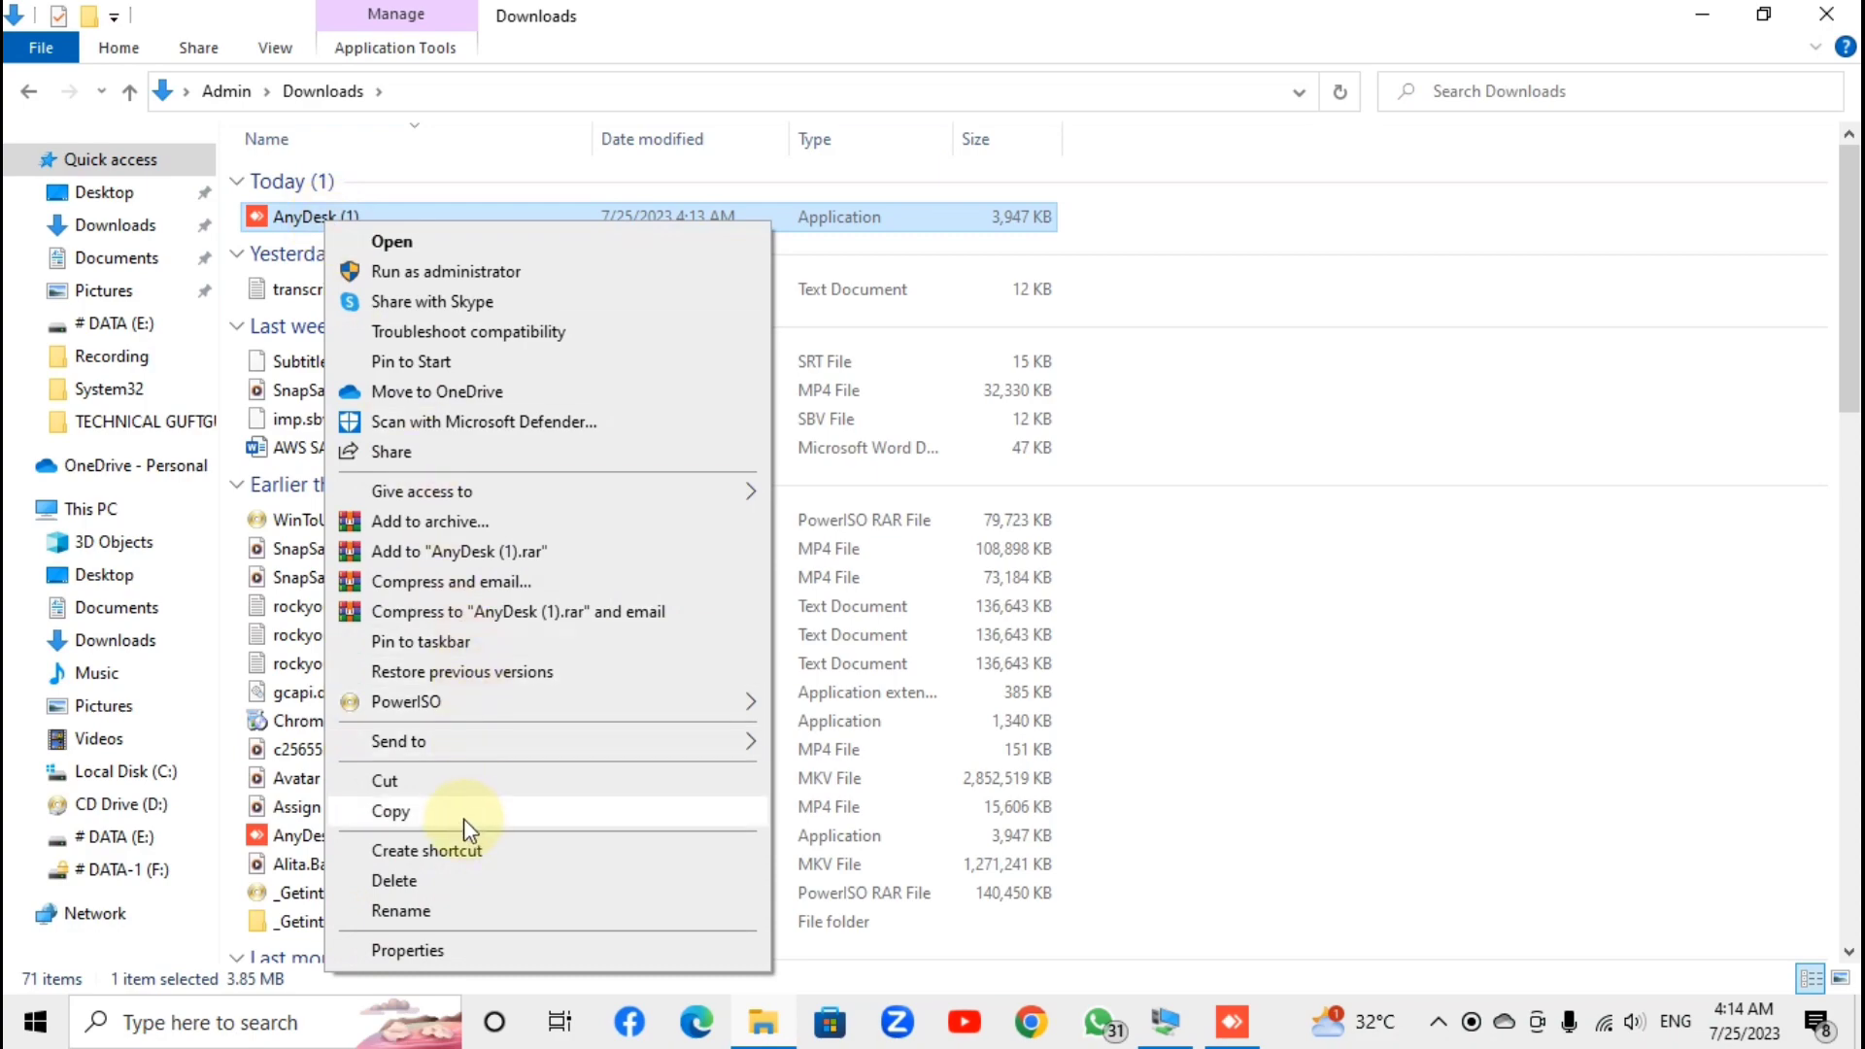
left_click(463, 817)
left_click(1826, 13)
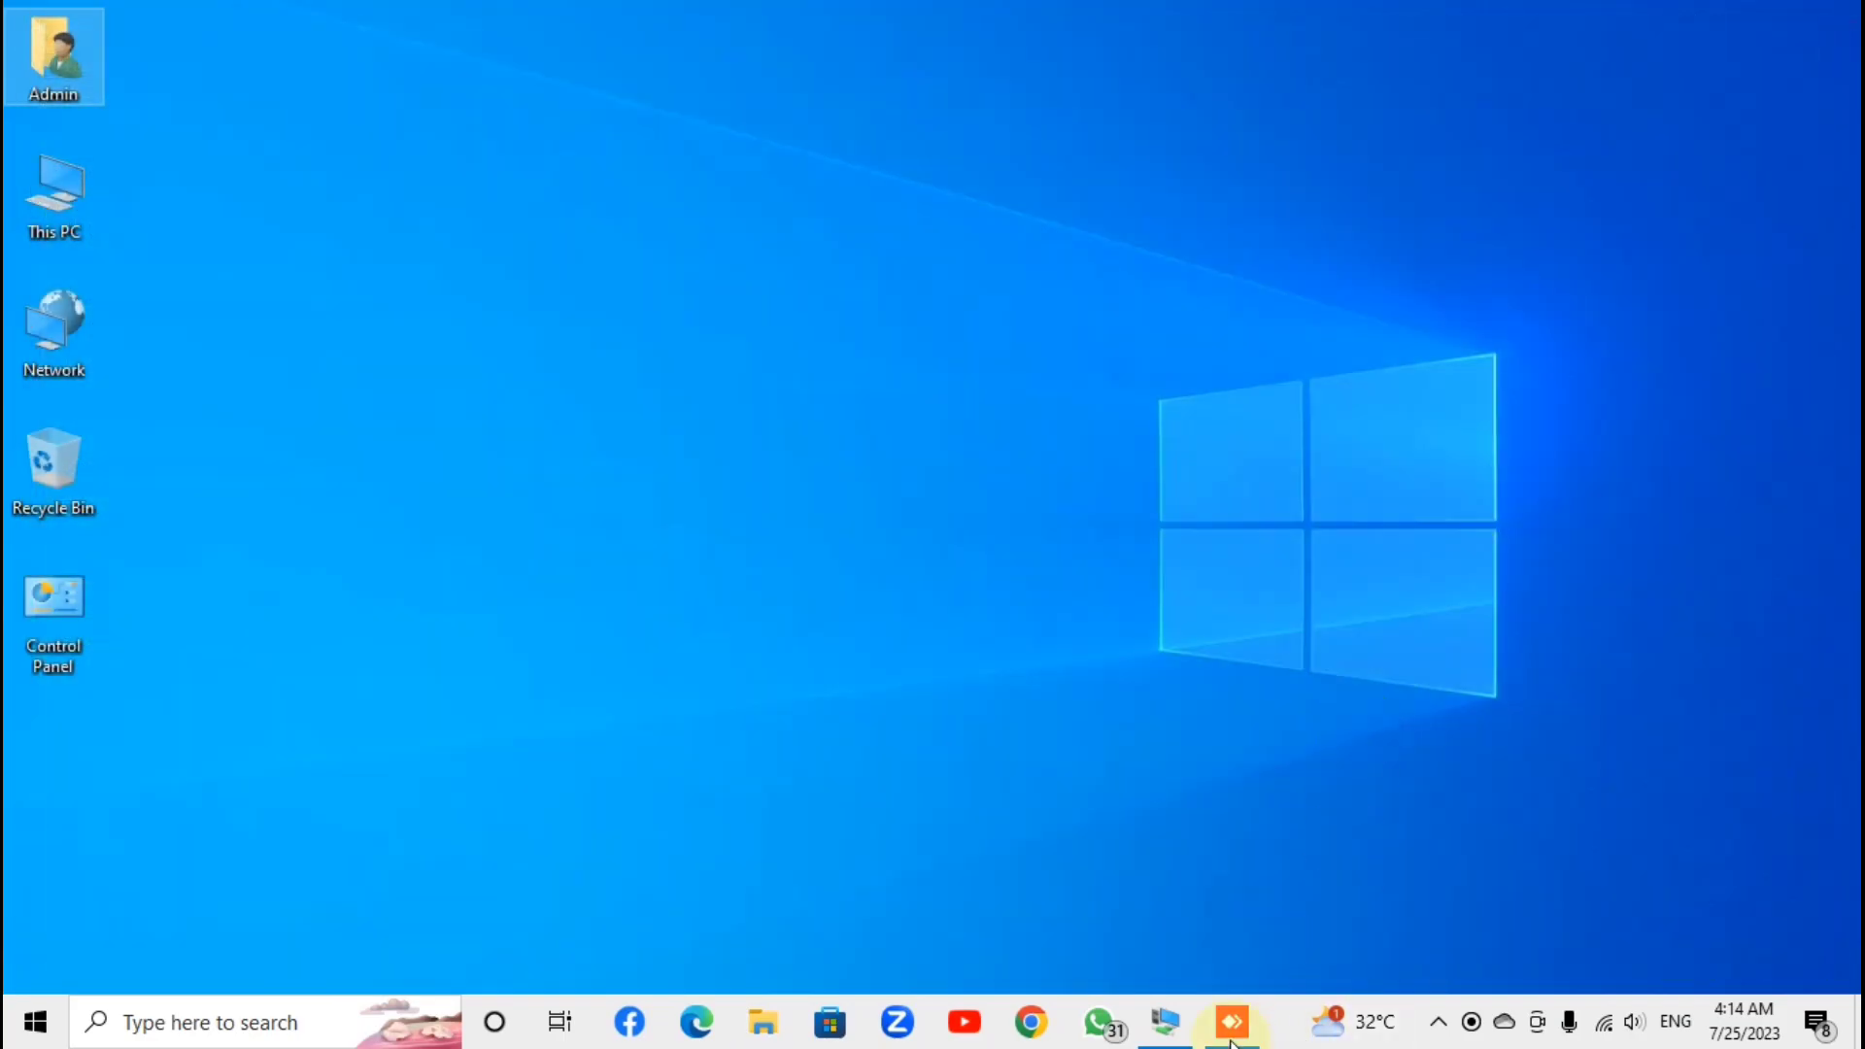
left_click(1158, 1035)
right_click(957, 374)
Paste the AnyDesk (1) installer onto the 2K19 server desktop.
left_click(1060, 496)
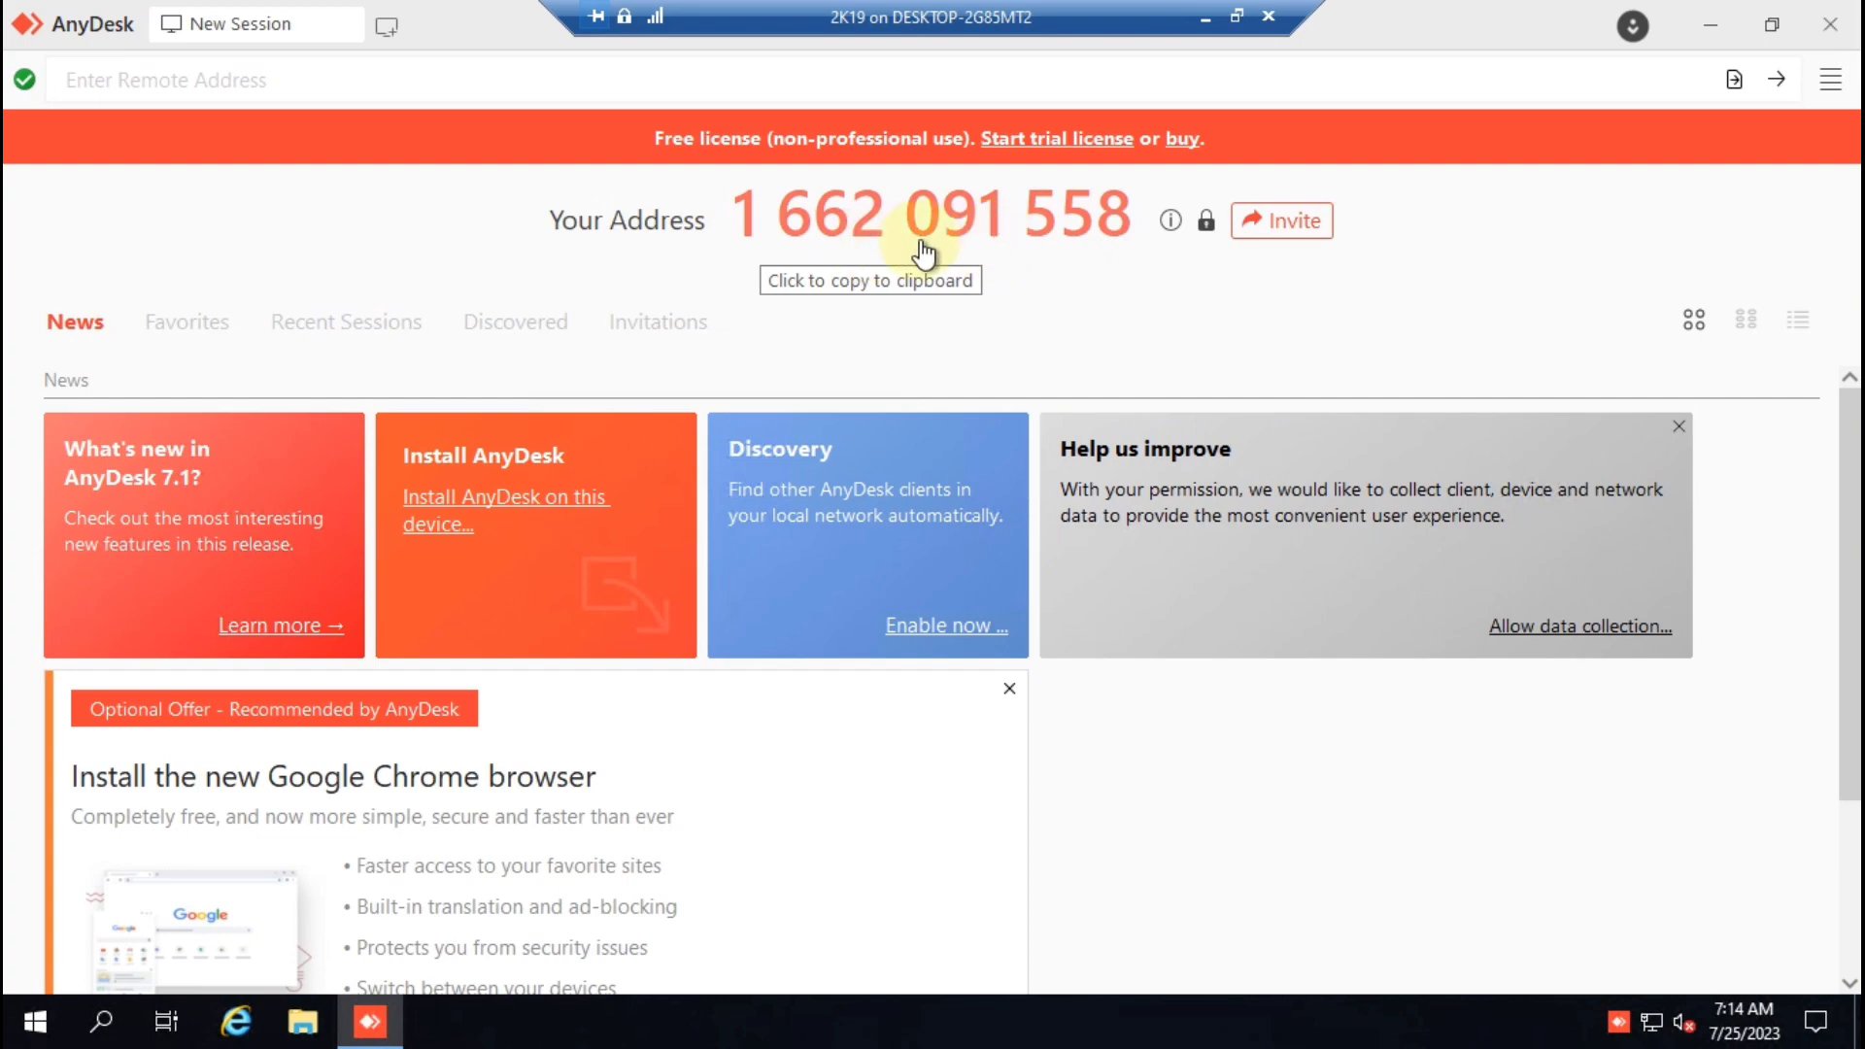
Hide the server's AnyDesk, check the local AnyDesk window, then return to the 2K19 session.
left_click(1710, 29)
left_click(1206, 22)
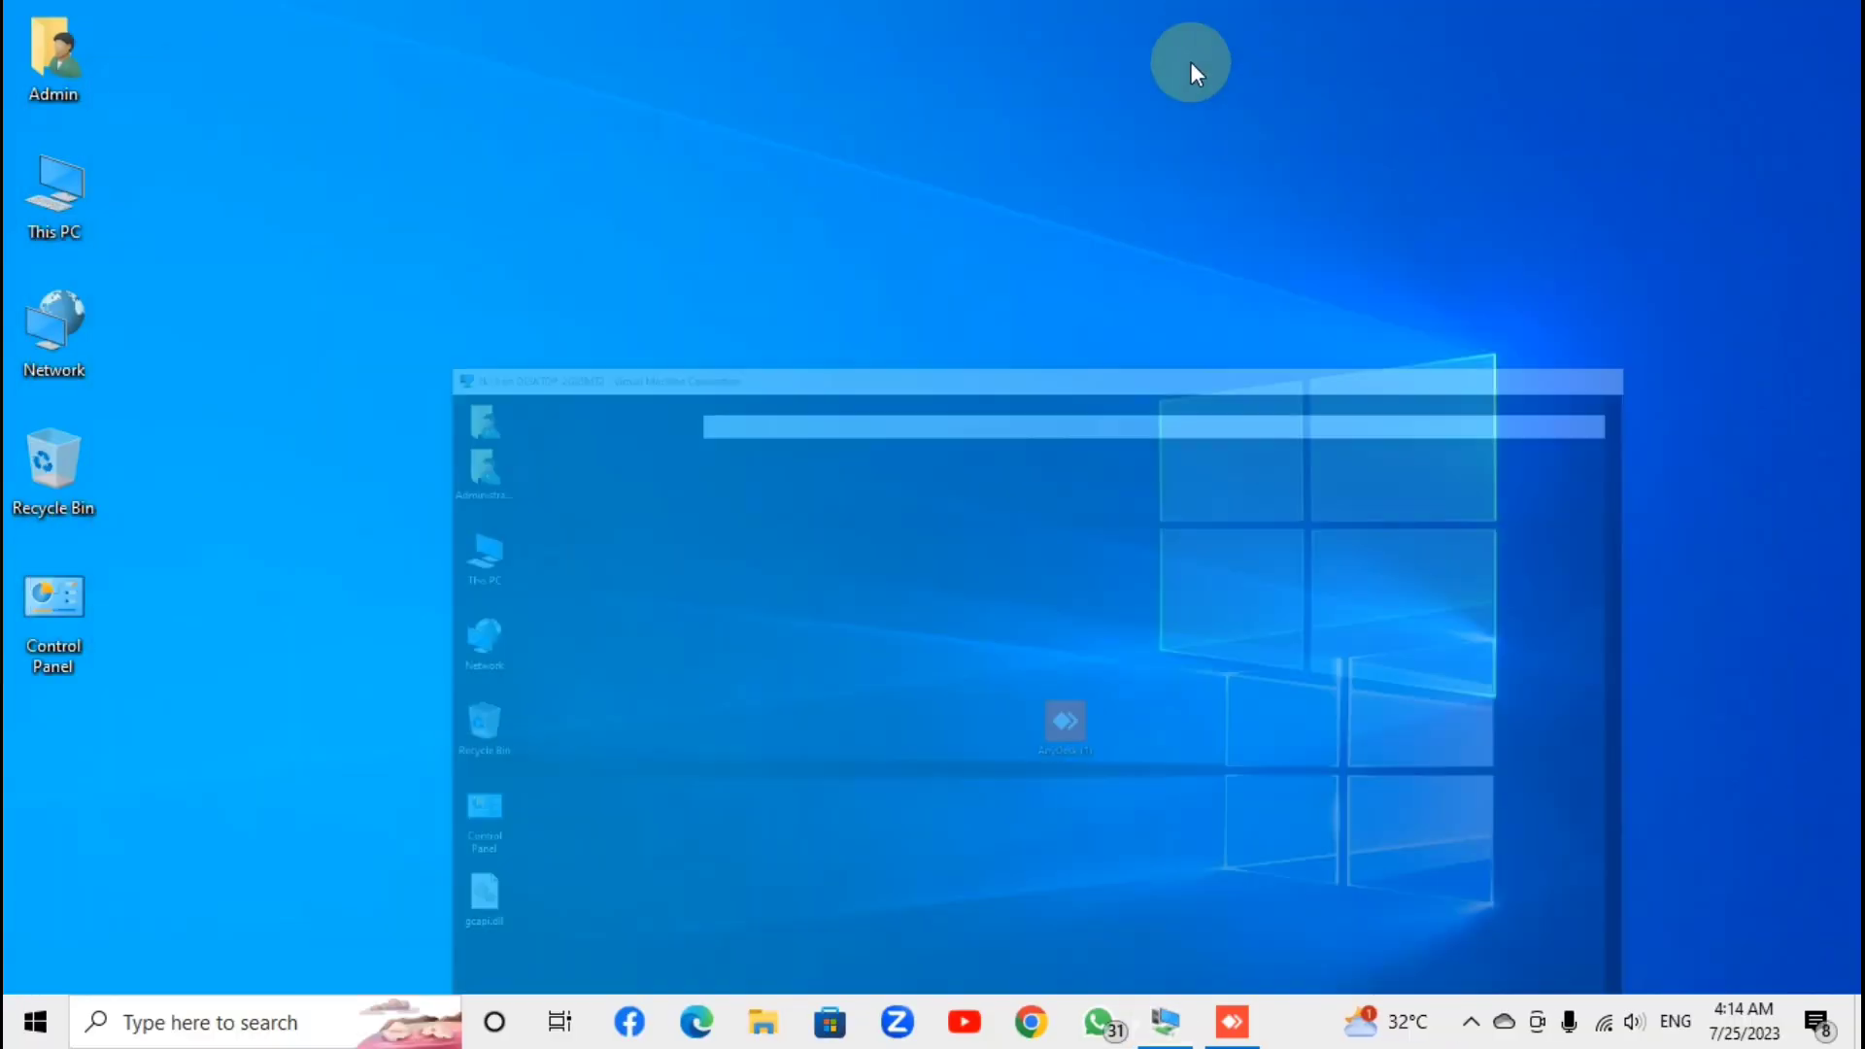
left_click(1231, 1021)
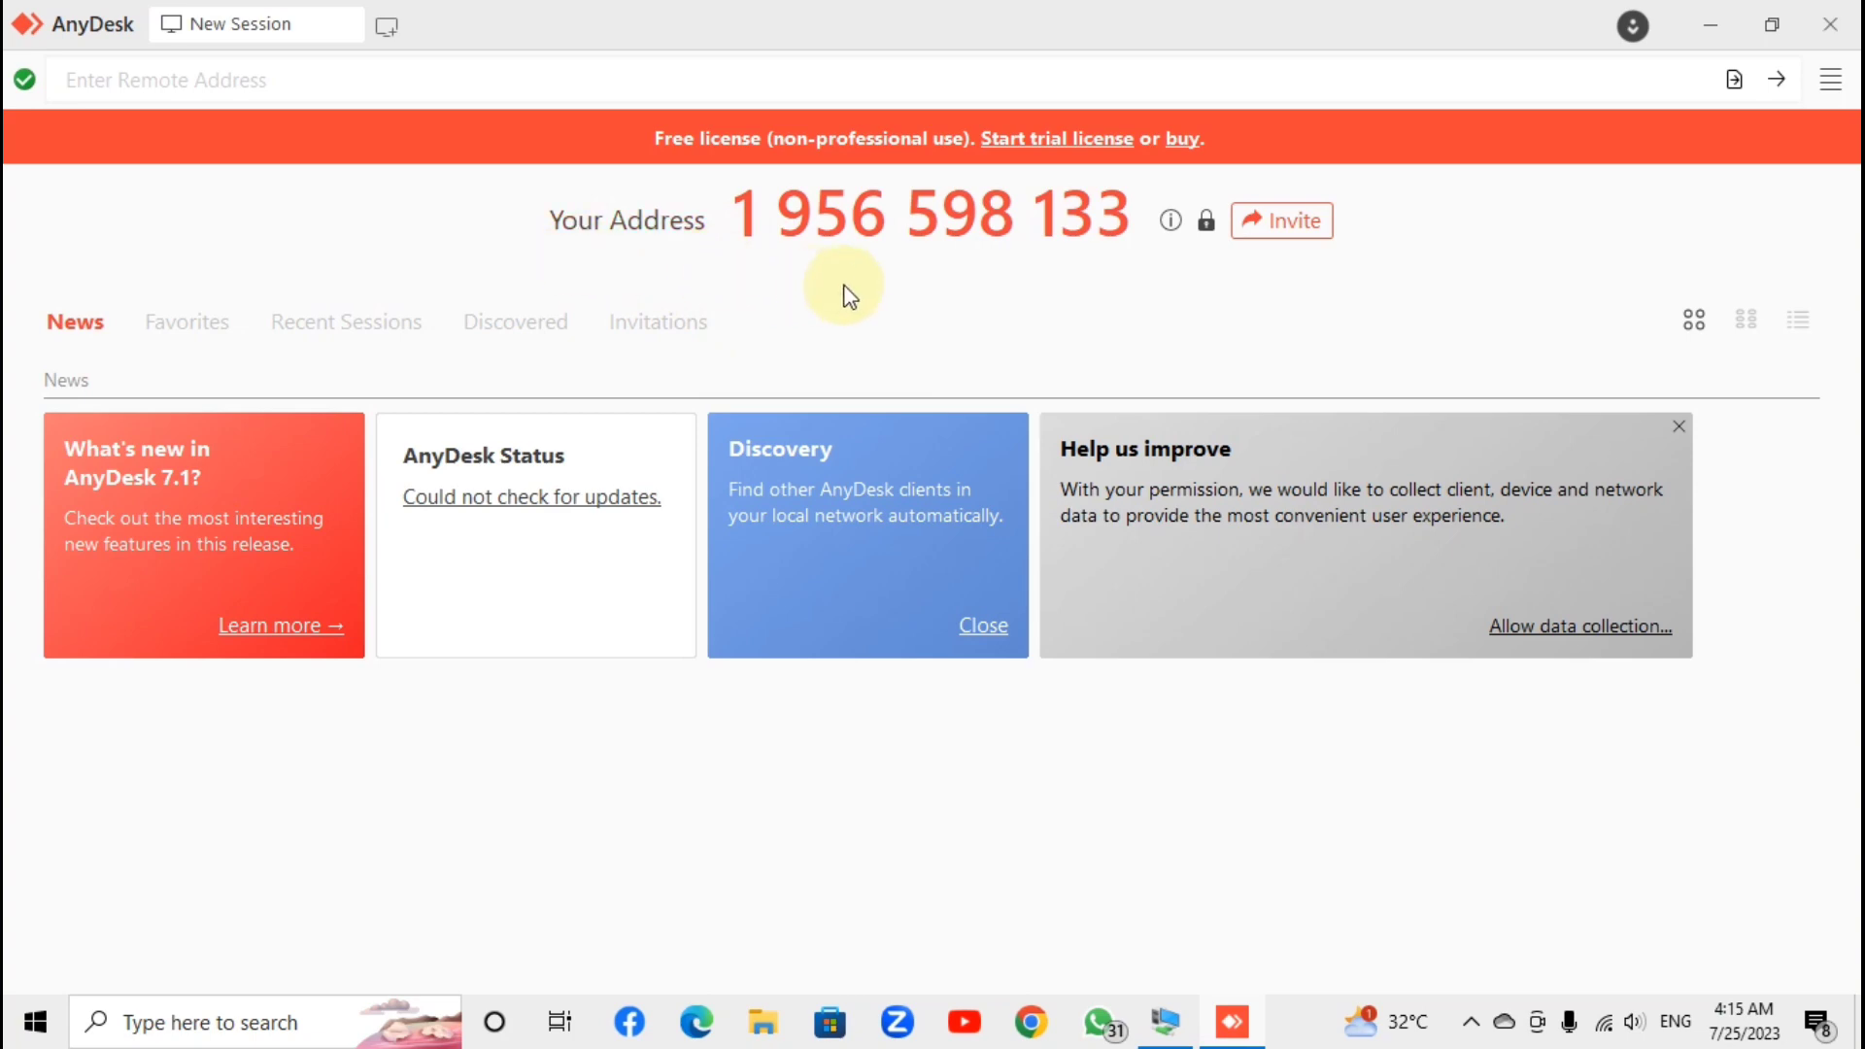
left_click(1705, 21)
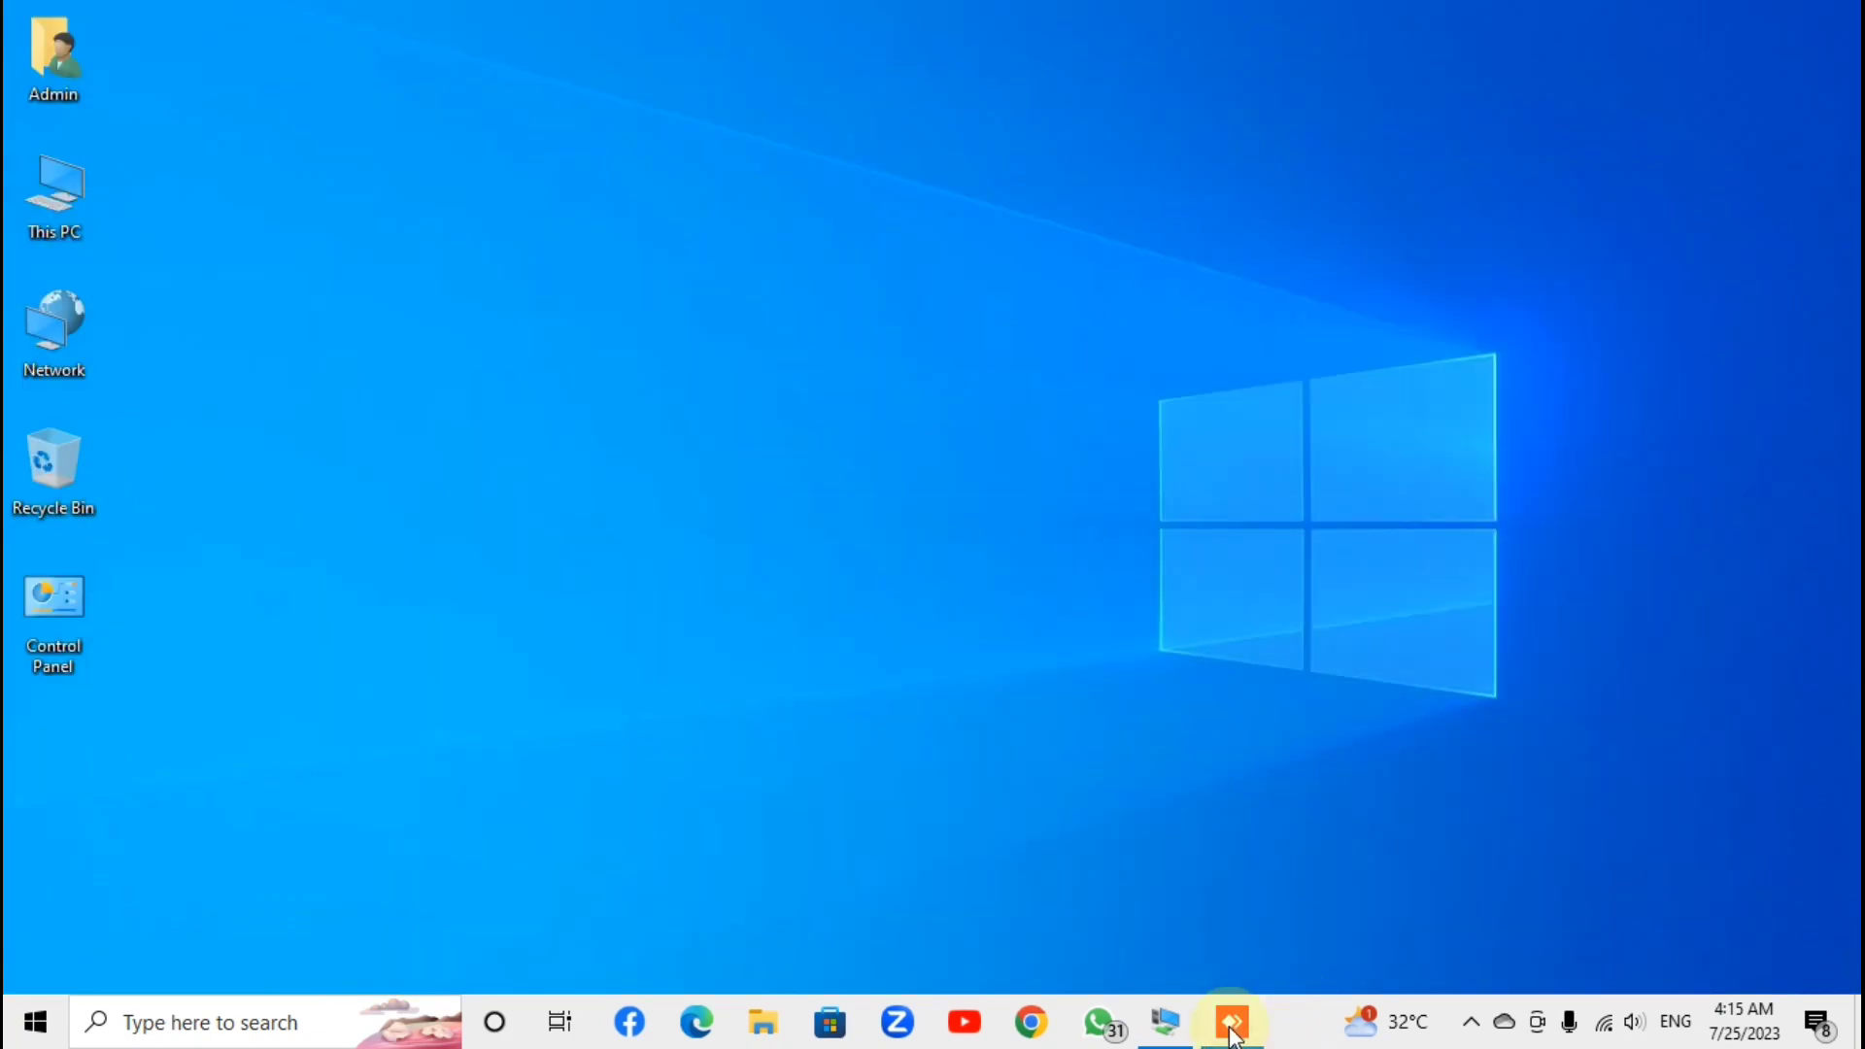
left_click(1166, 1024)
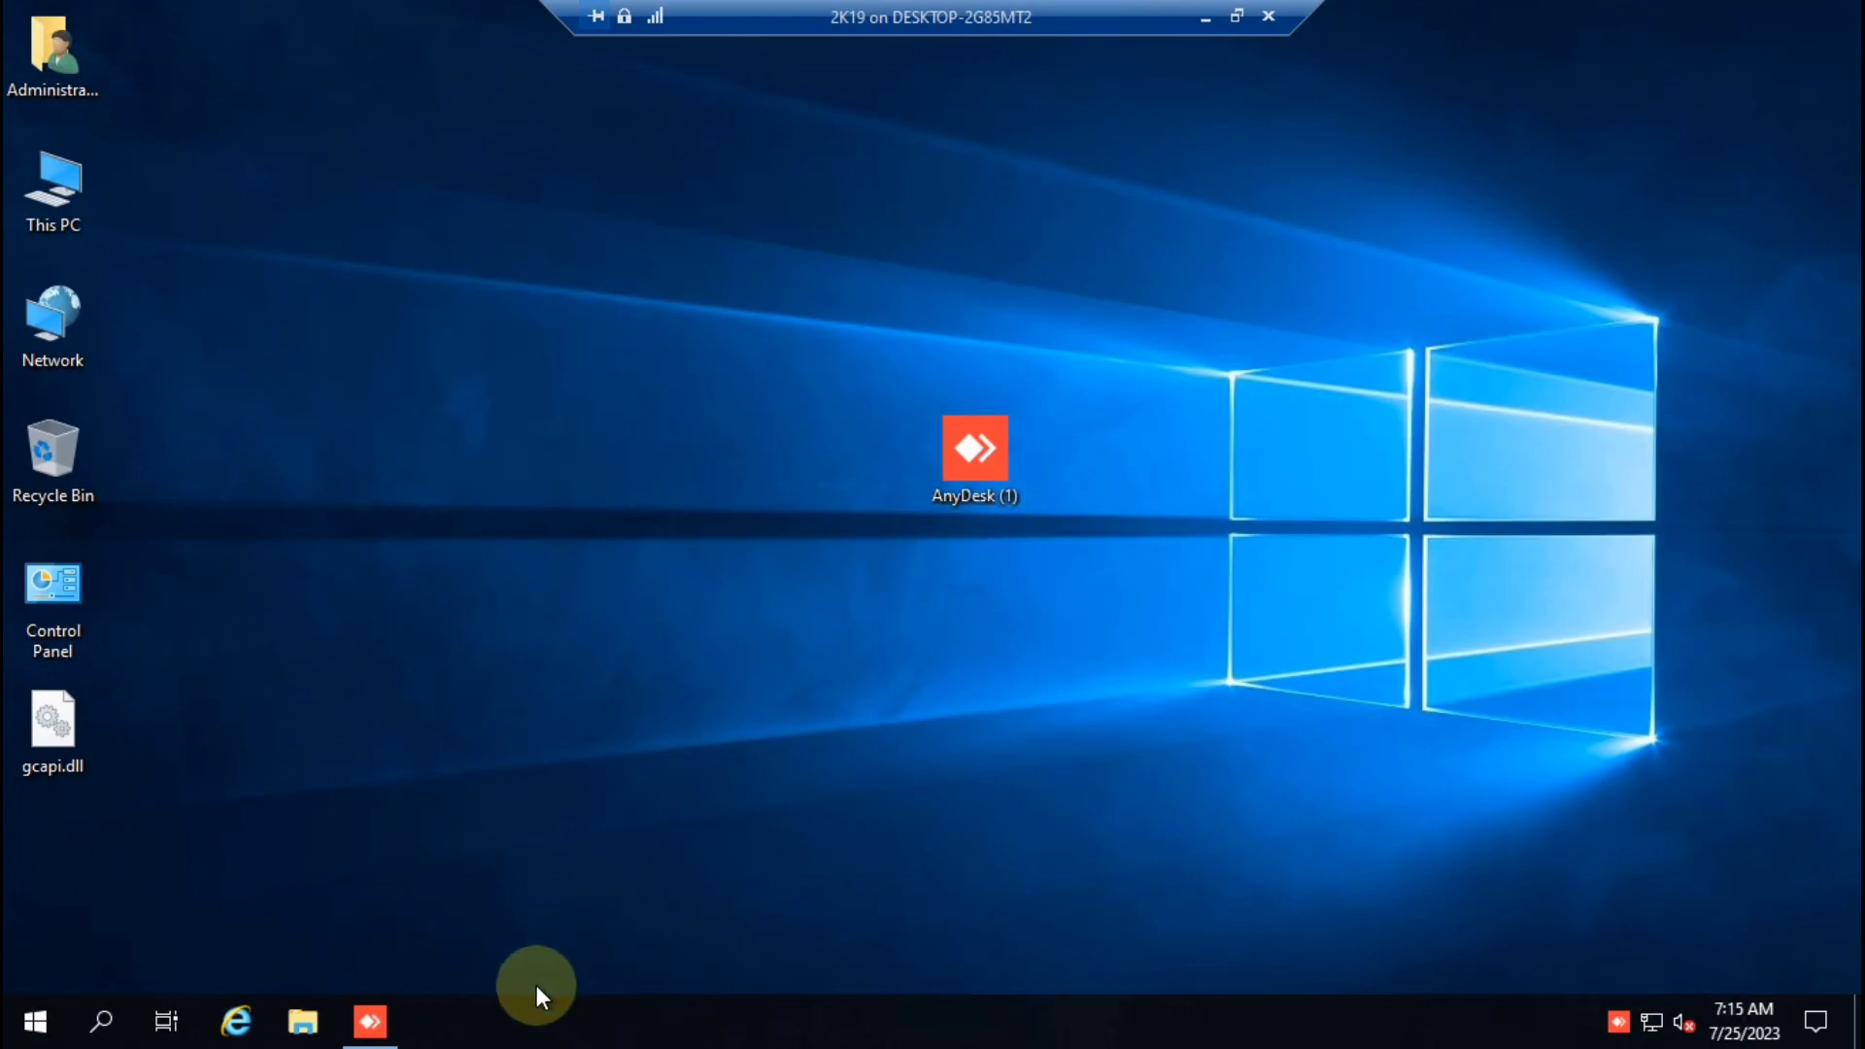
Copy the server's AnyDesk address and switch back to the local AnyDesk window.
left_click(371, 1021)
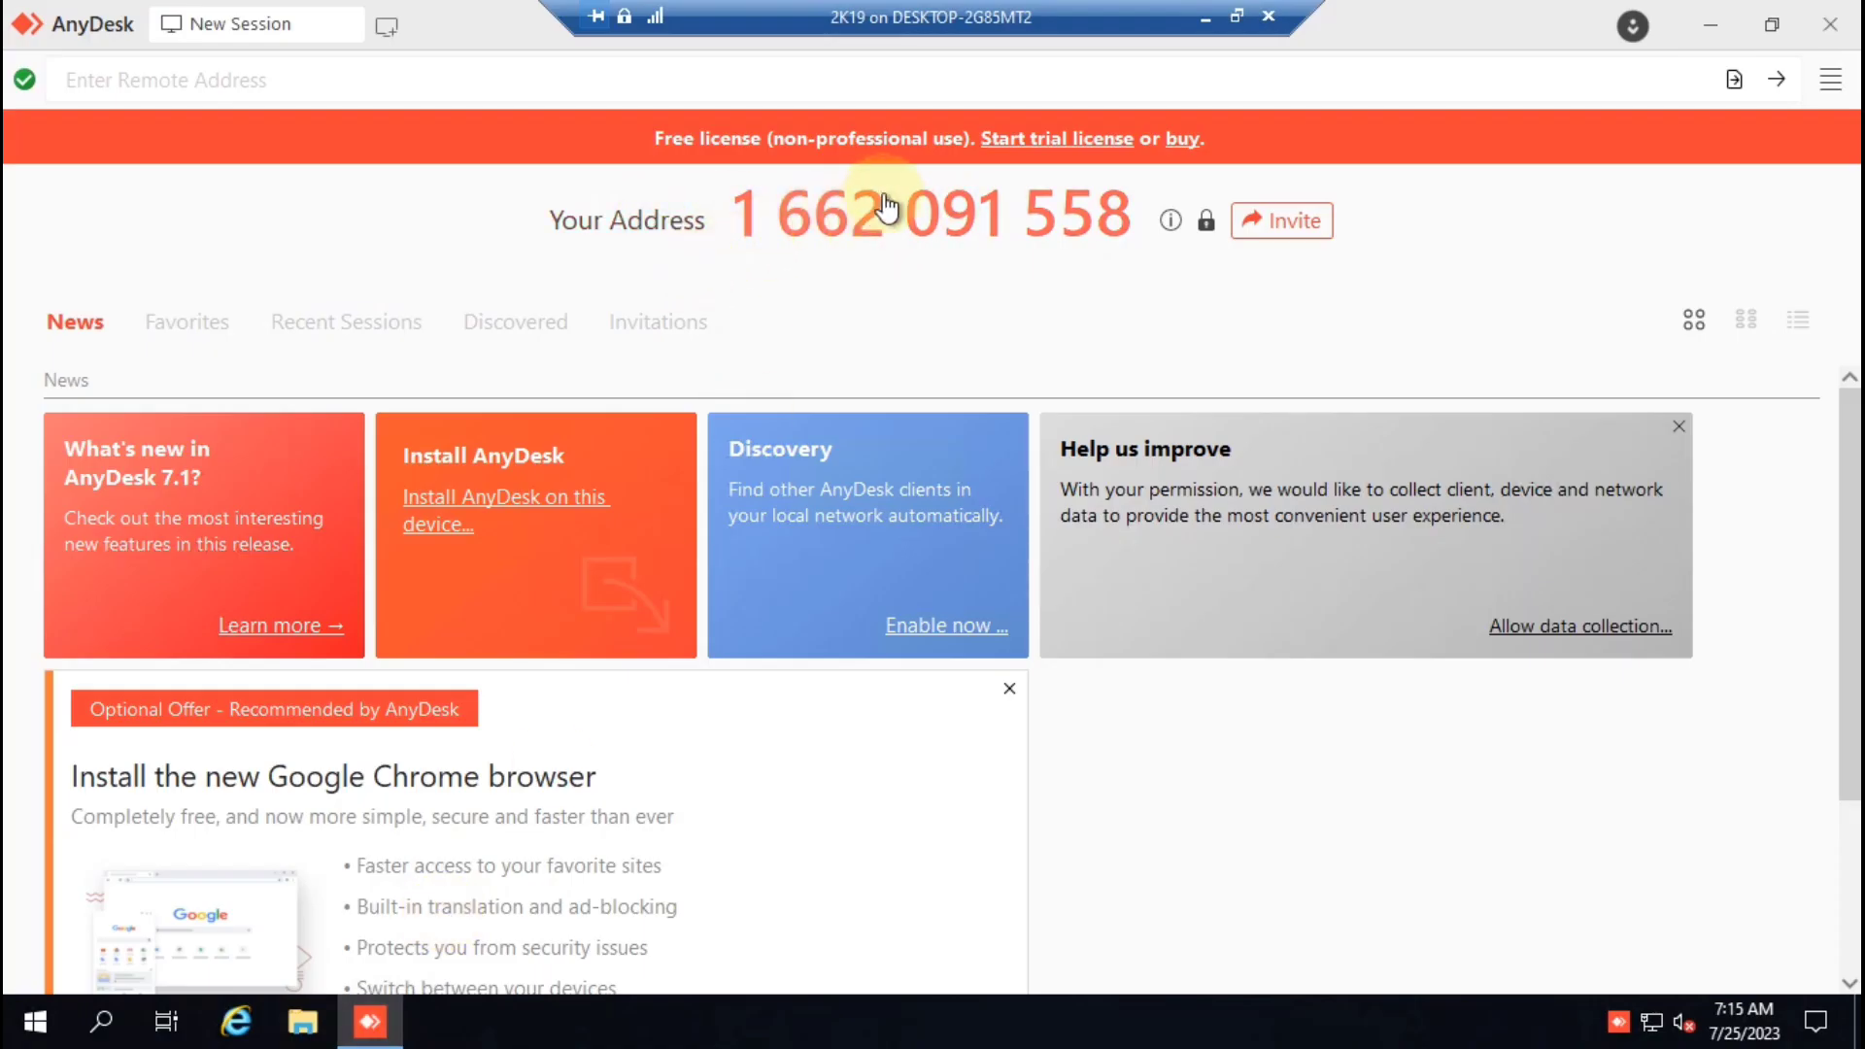
right_click(1010, 210)
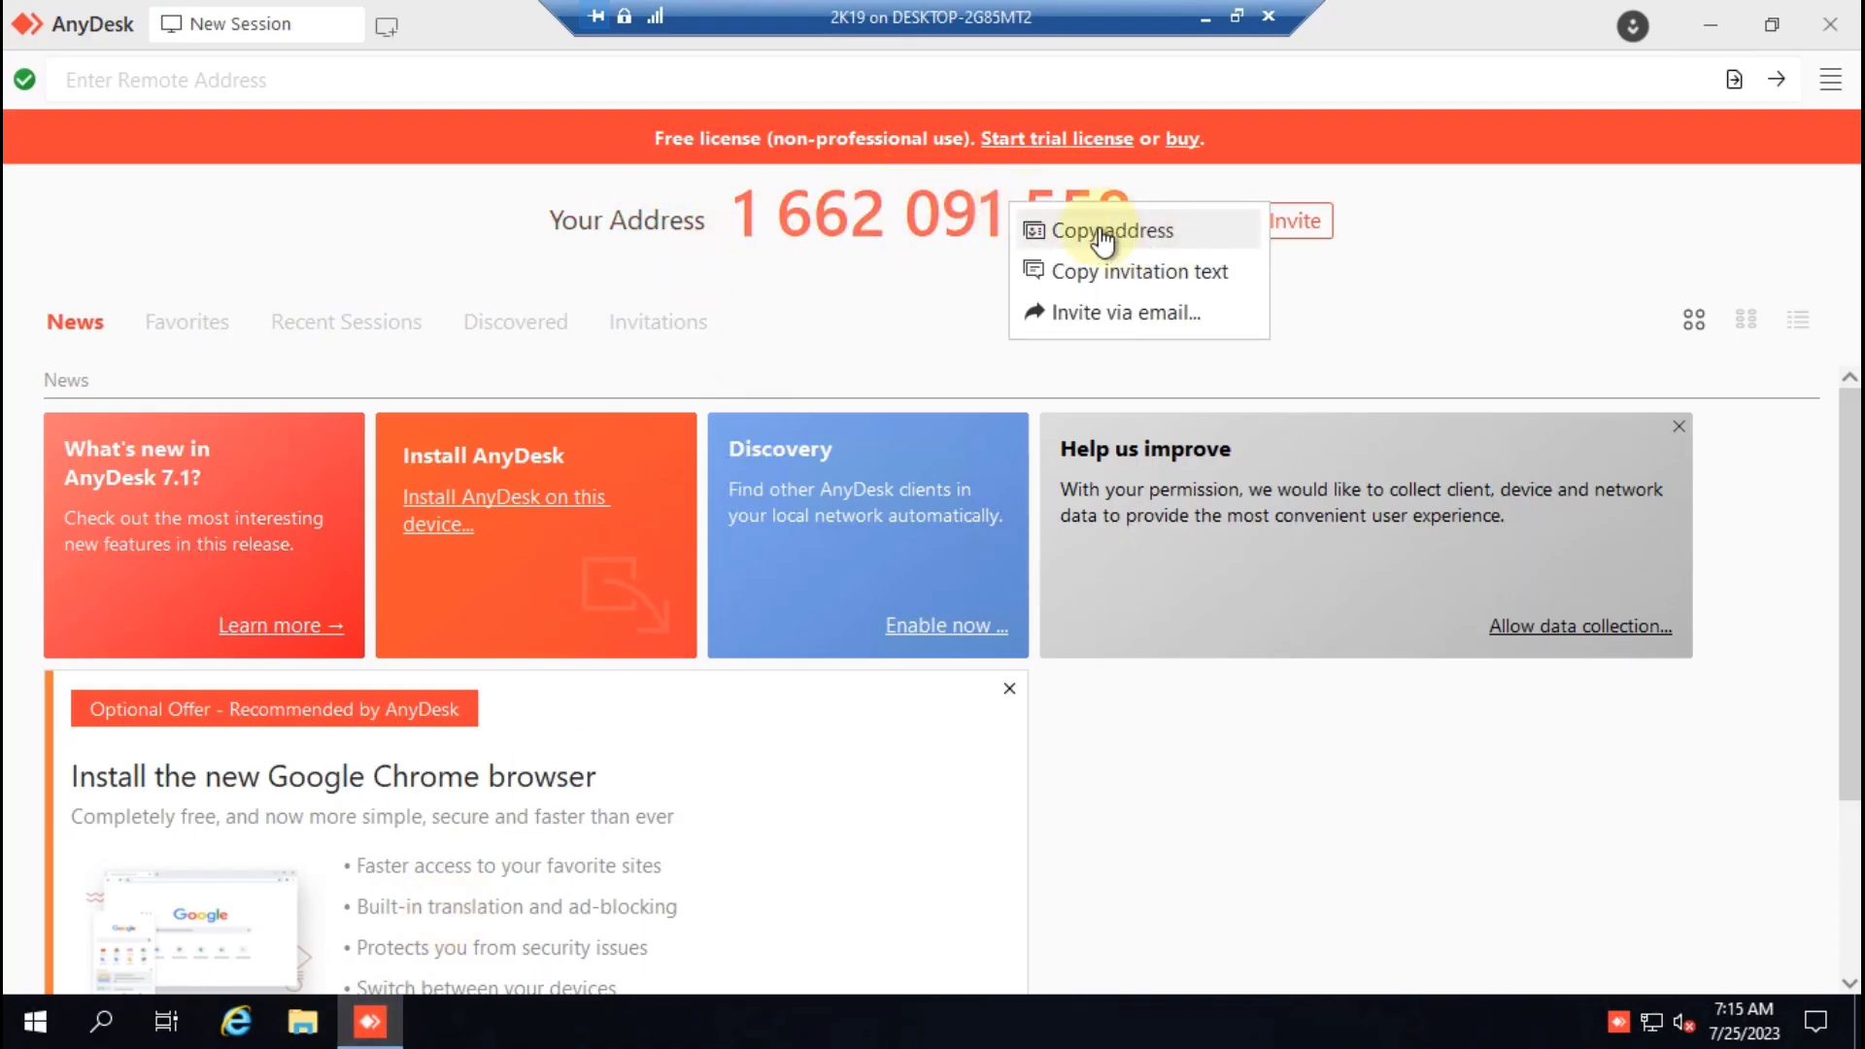
left_click(1141, 233)
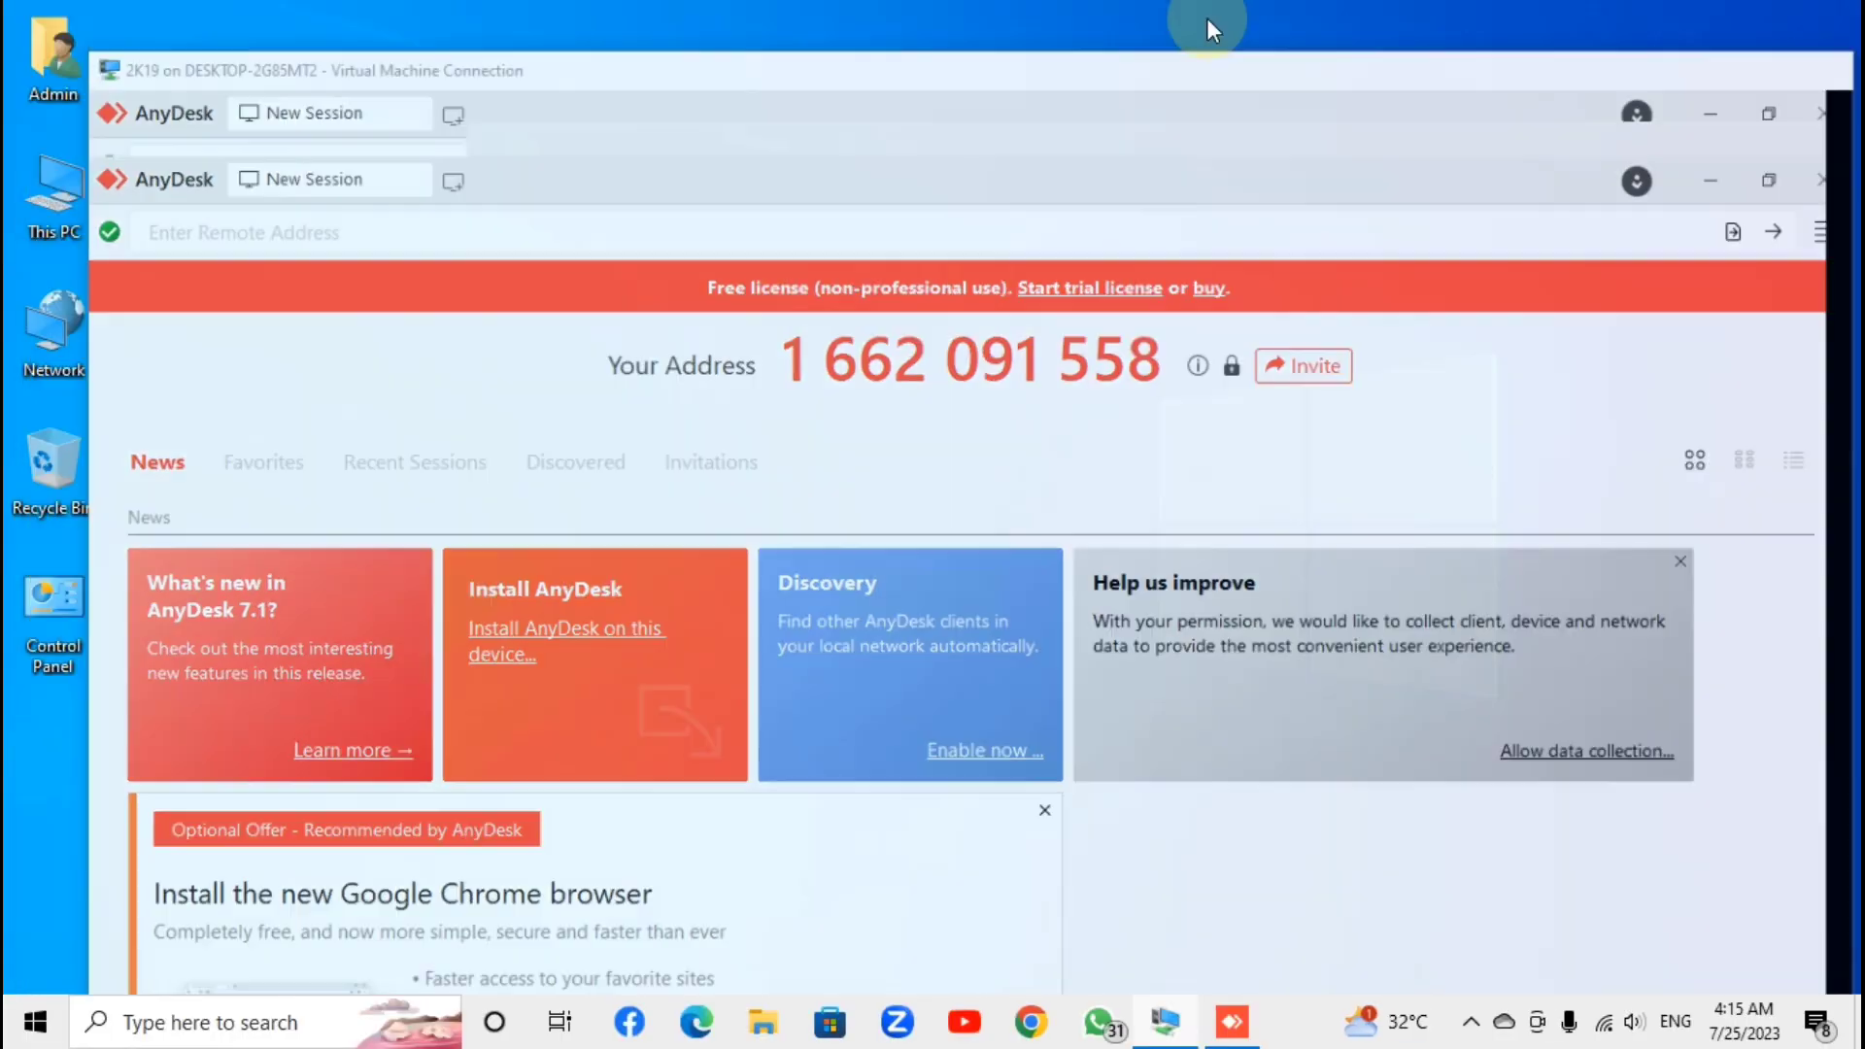
left_click(1205, 17)
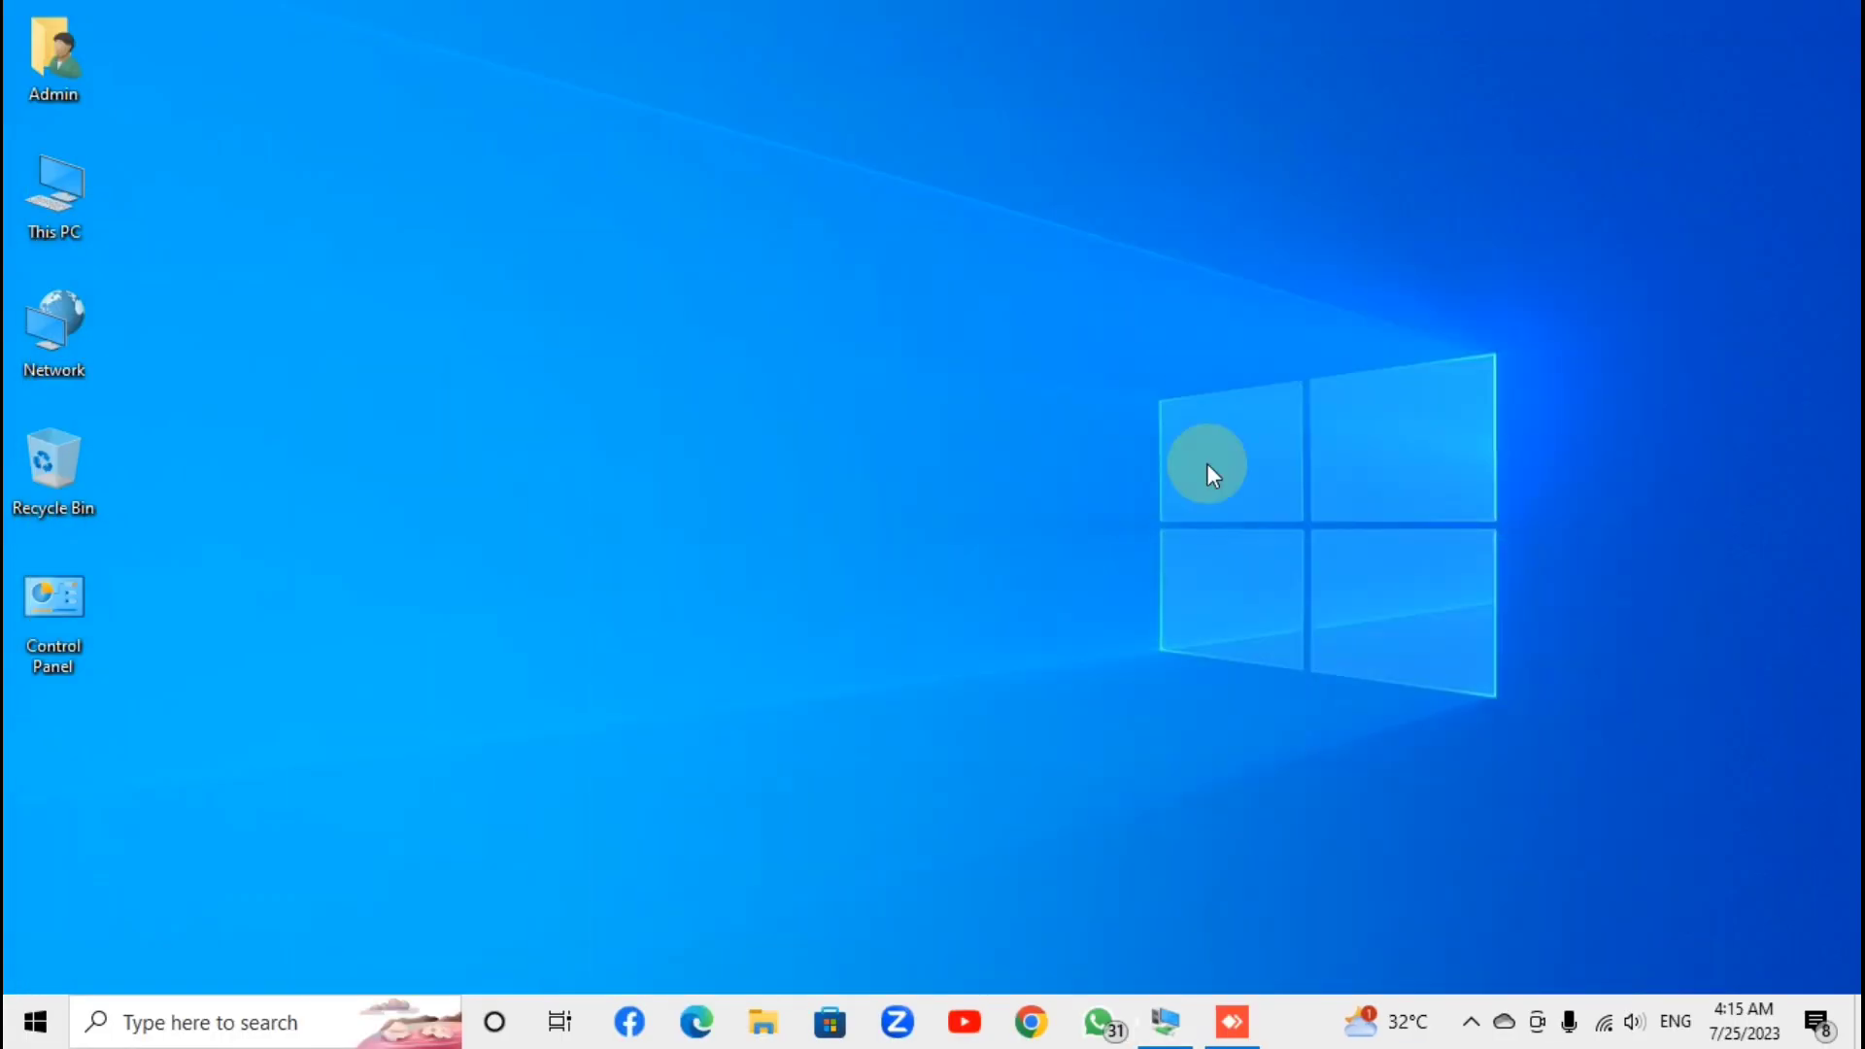
left_click(1232, 1022)
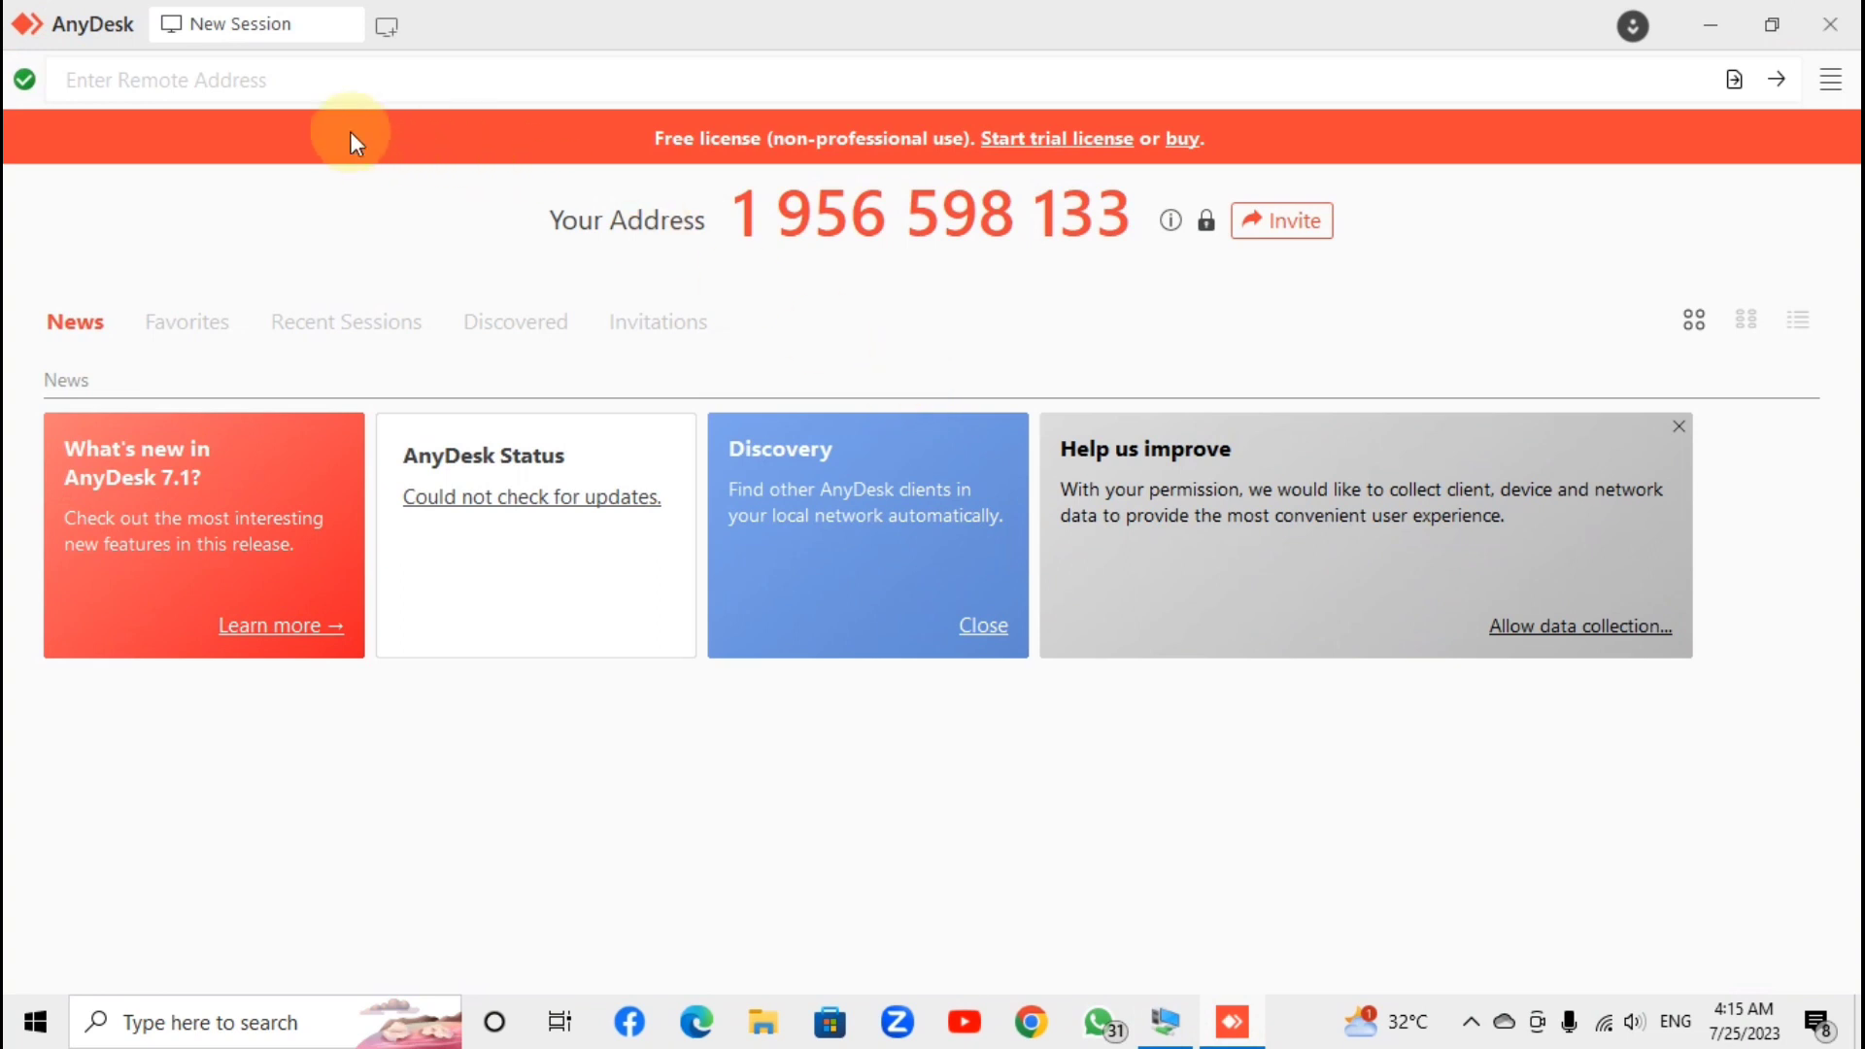
Enter the server's AnyDesk address in the local remote address field and connect.
left_click(149, 82)
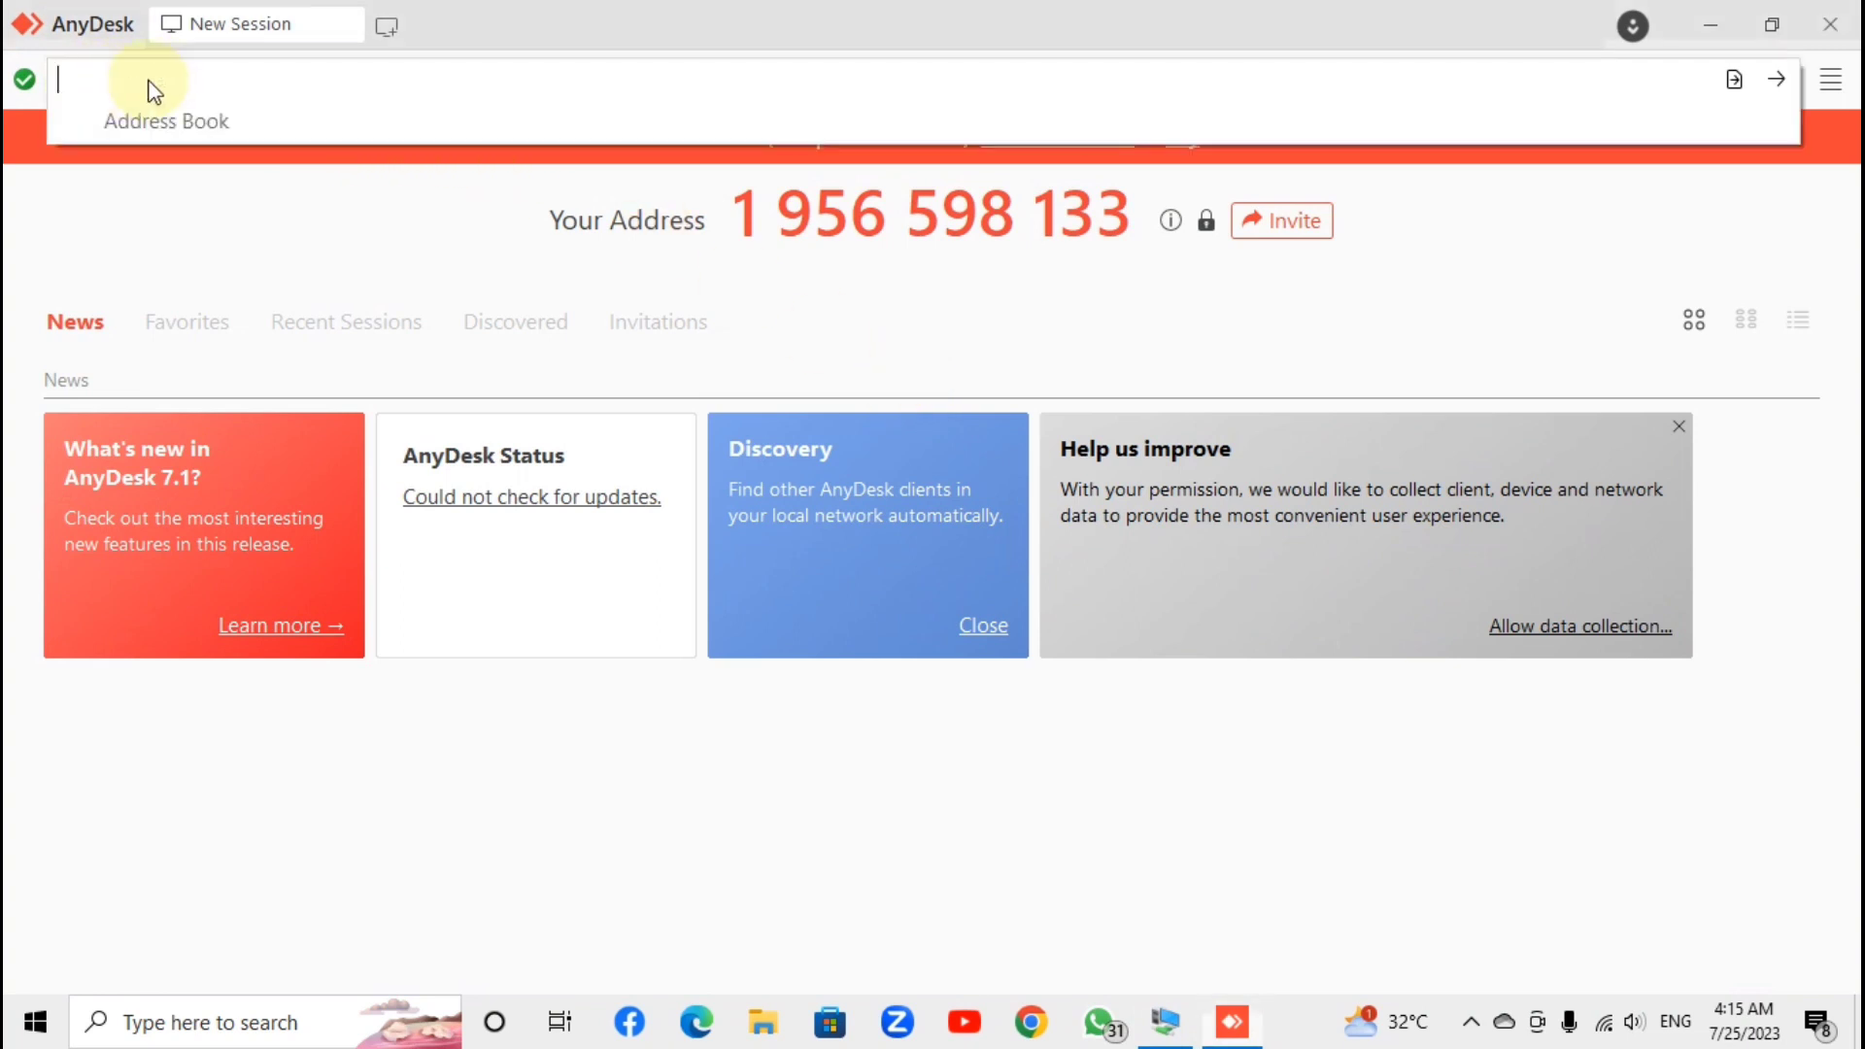
left_click(215, 206)
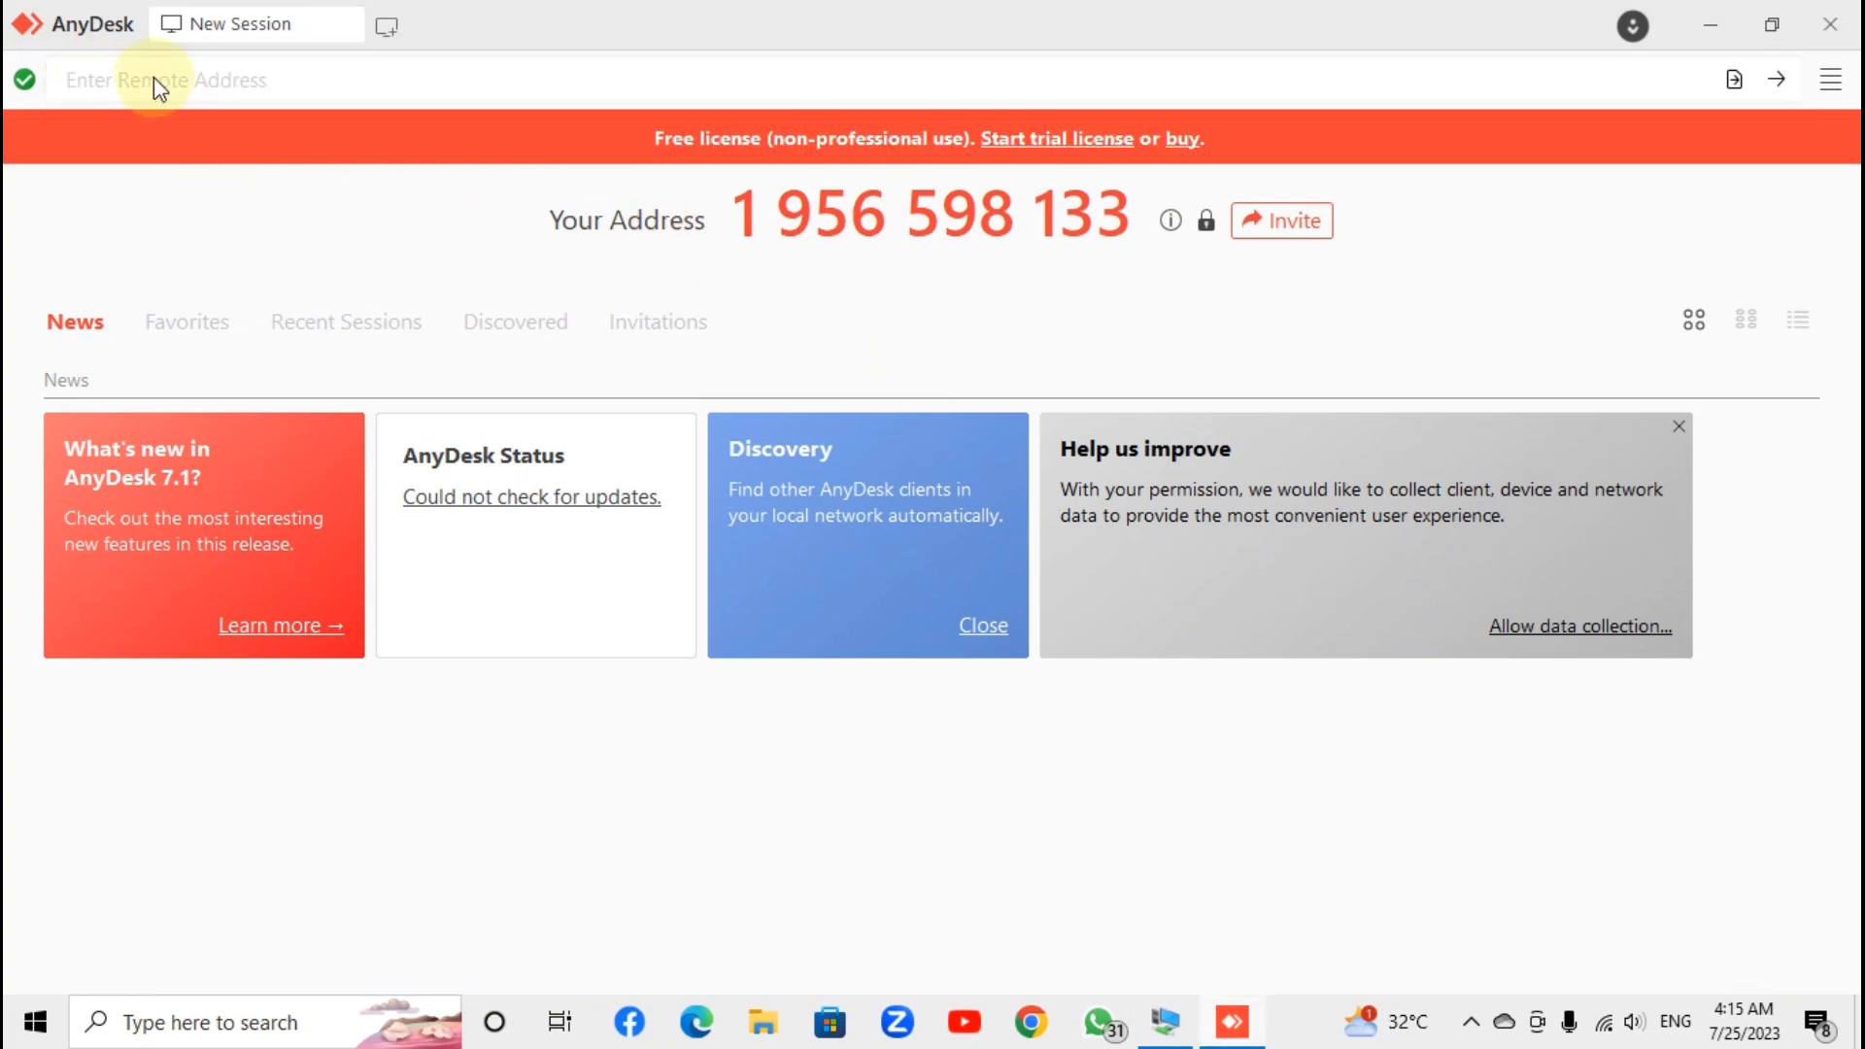
left_click(154, 79)
type("1 662 091 558")
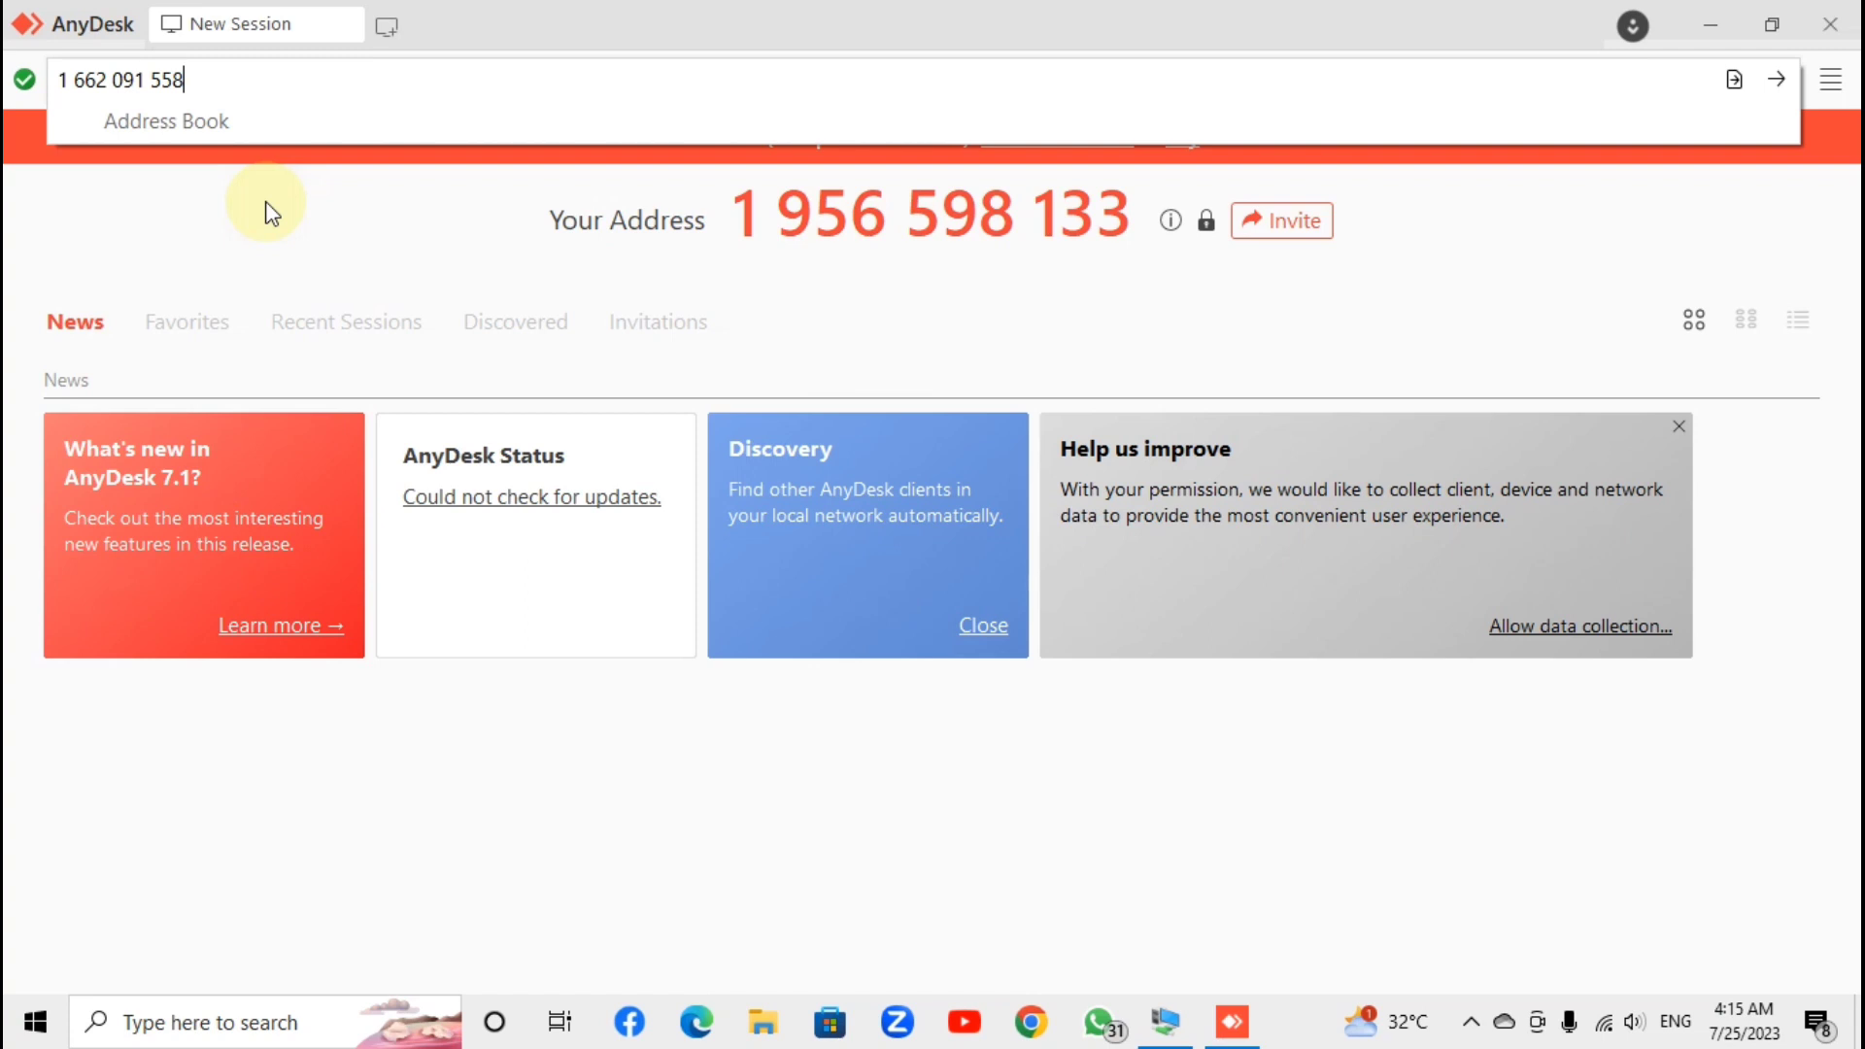
key("Return")
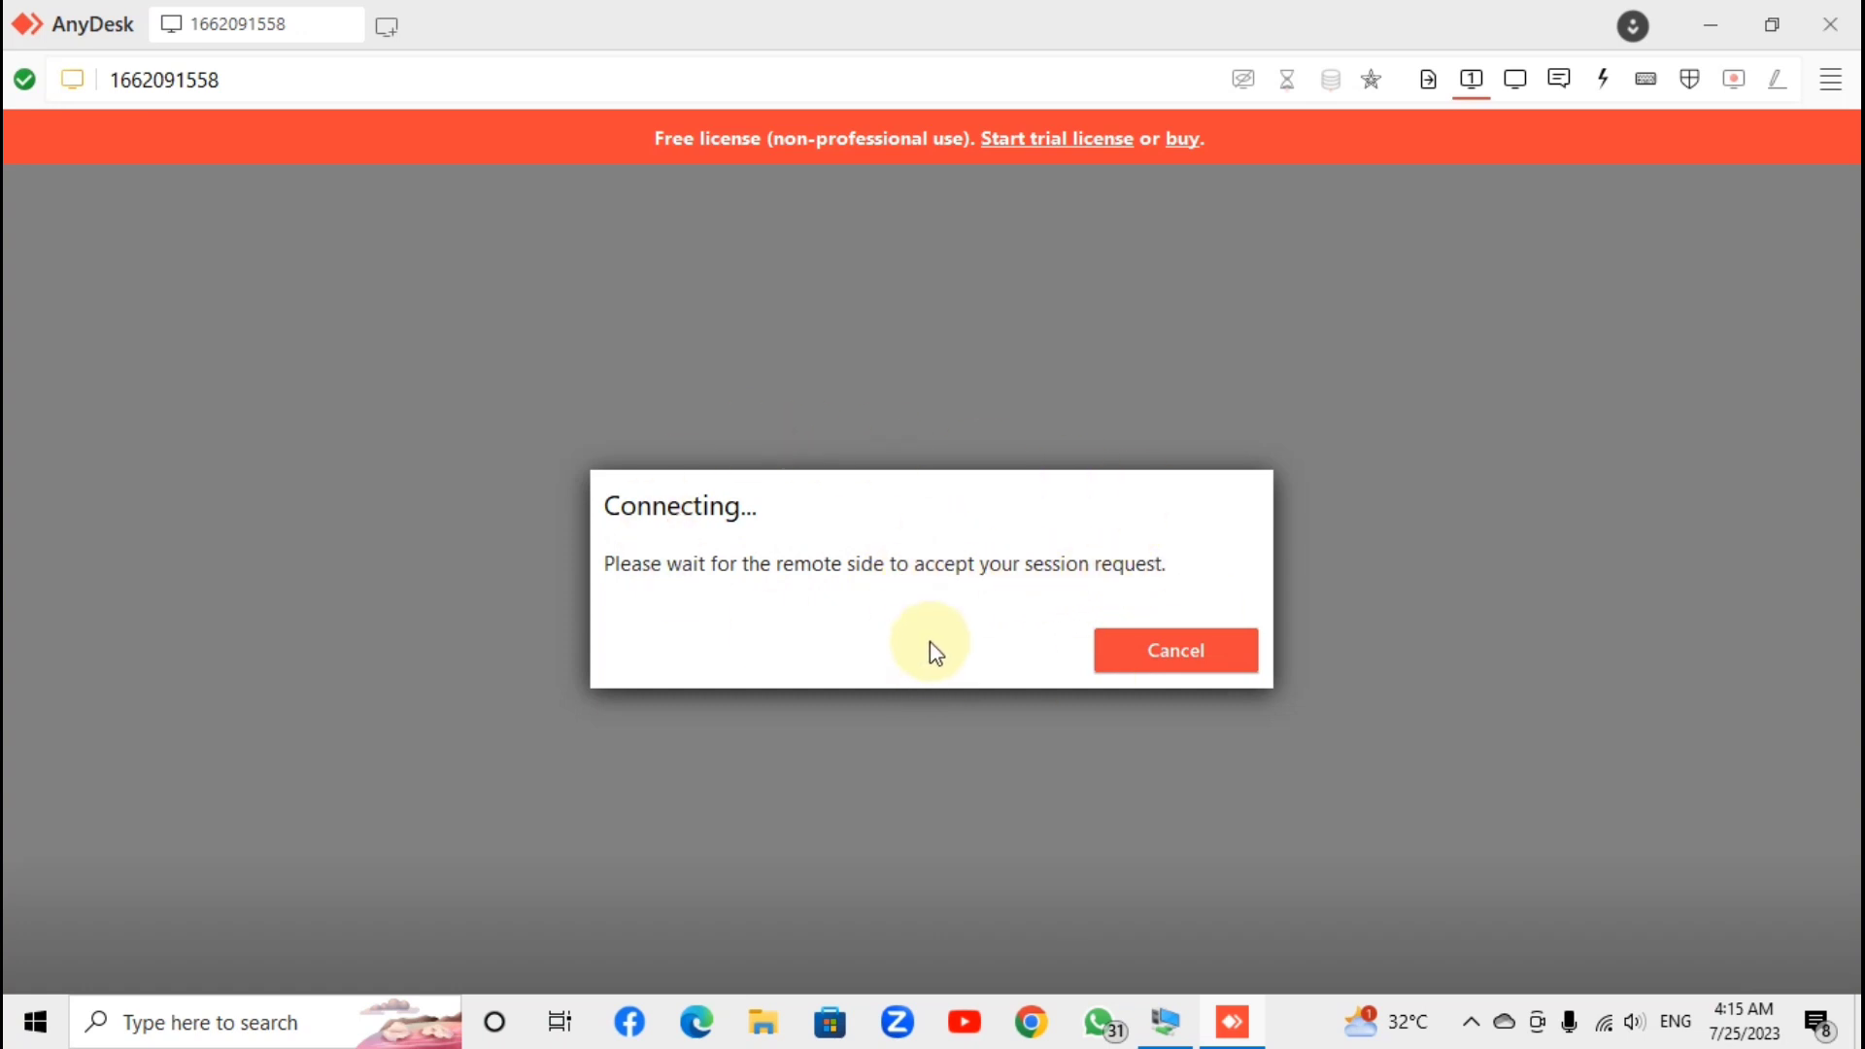
Switch to the 2K19 server session to view the incoming AnyDesk request.
left_click(1169, 1022)
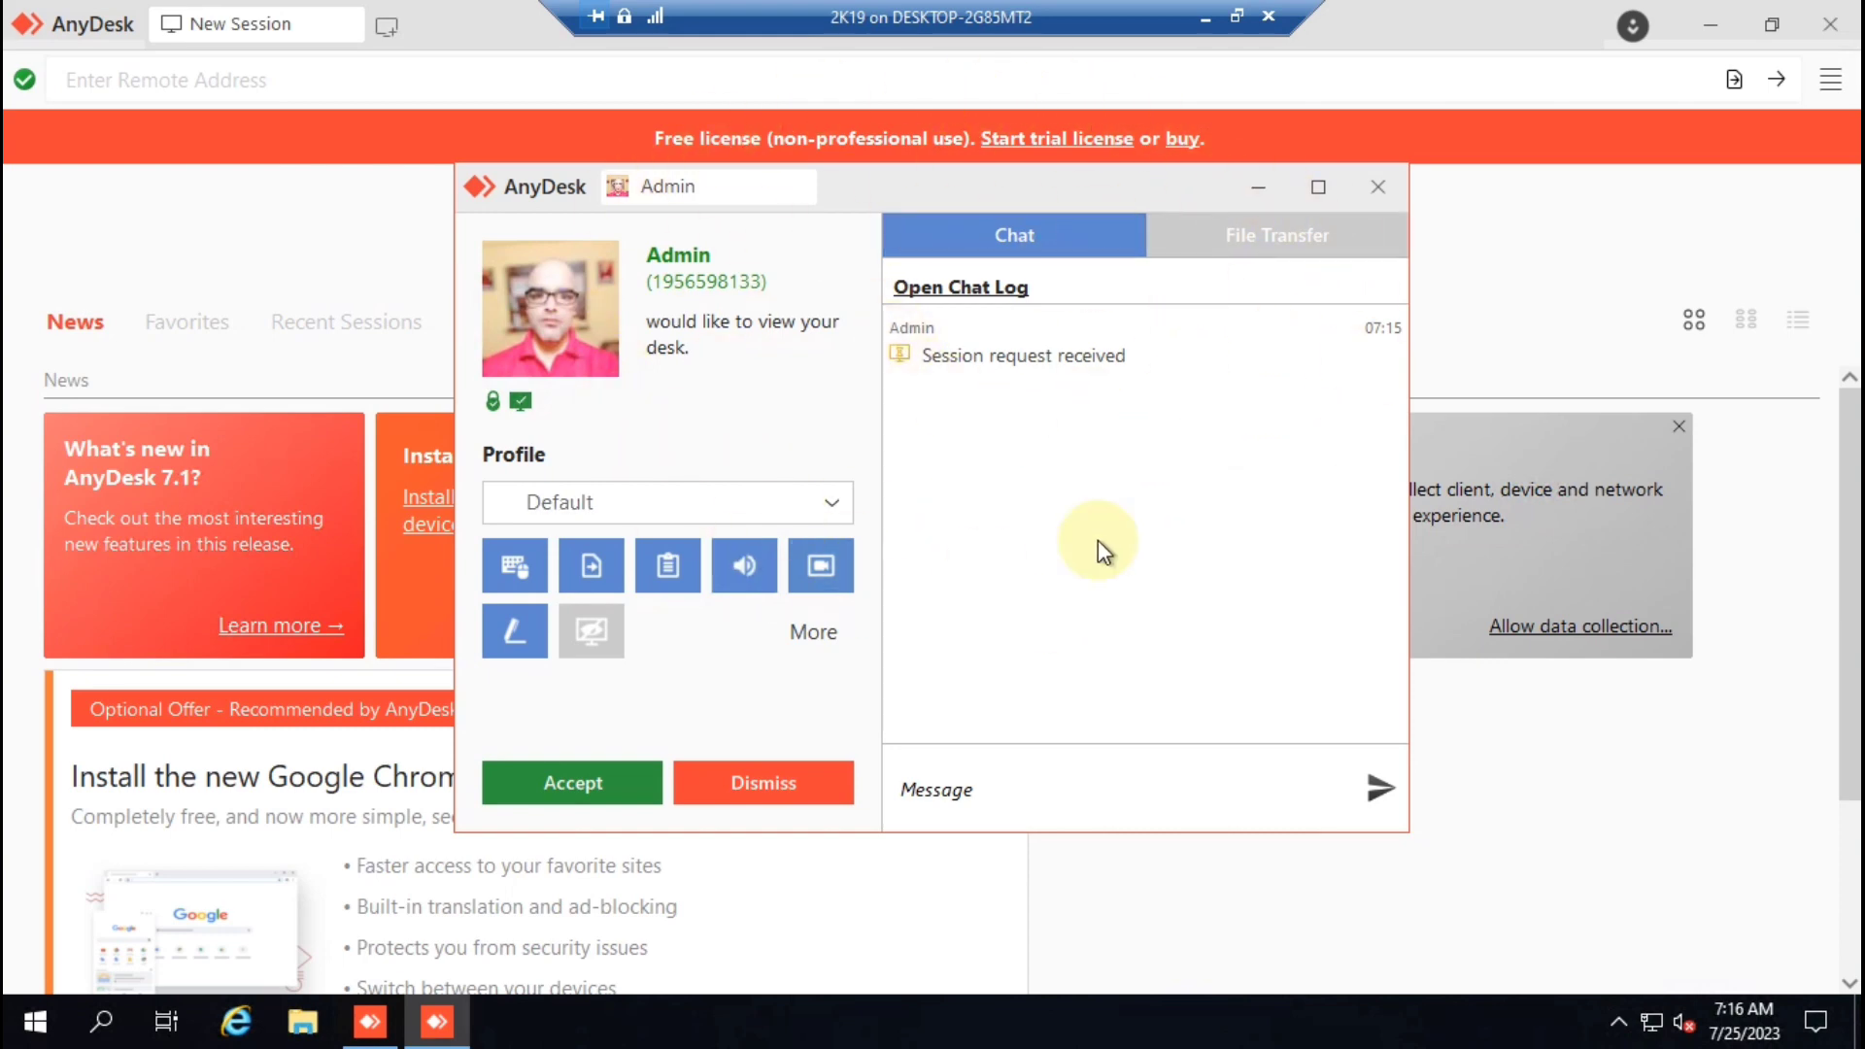
Accept the session request on the server and return to the local view of its desktop.
mouse_move(674, 682)
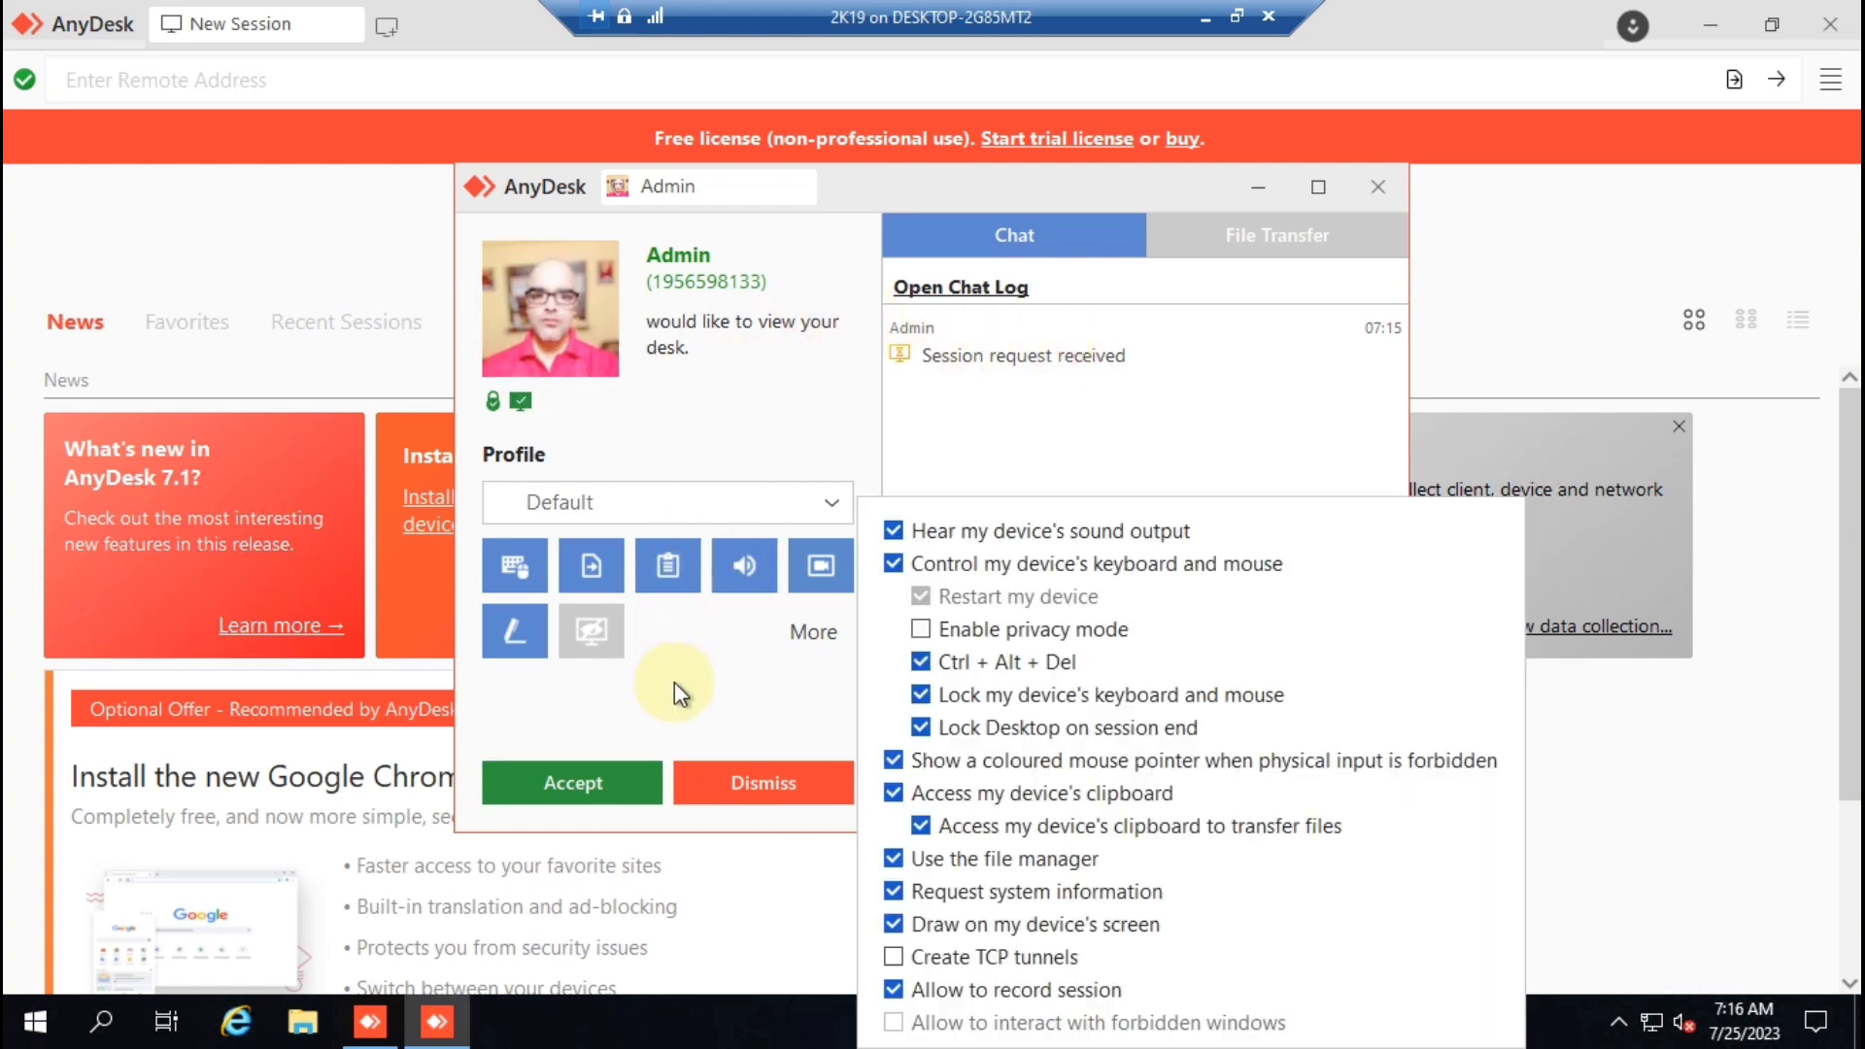
left_click(558, 783)
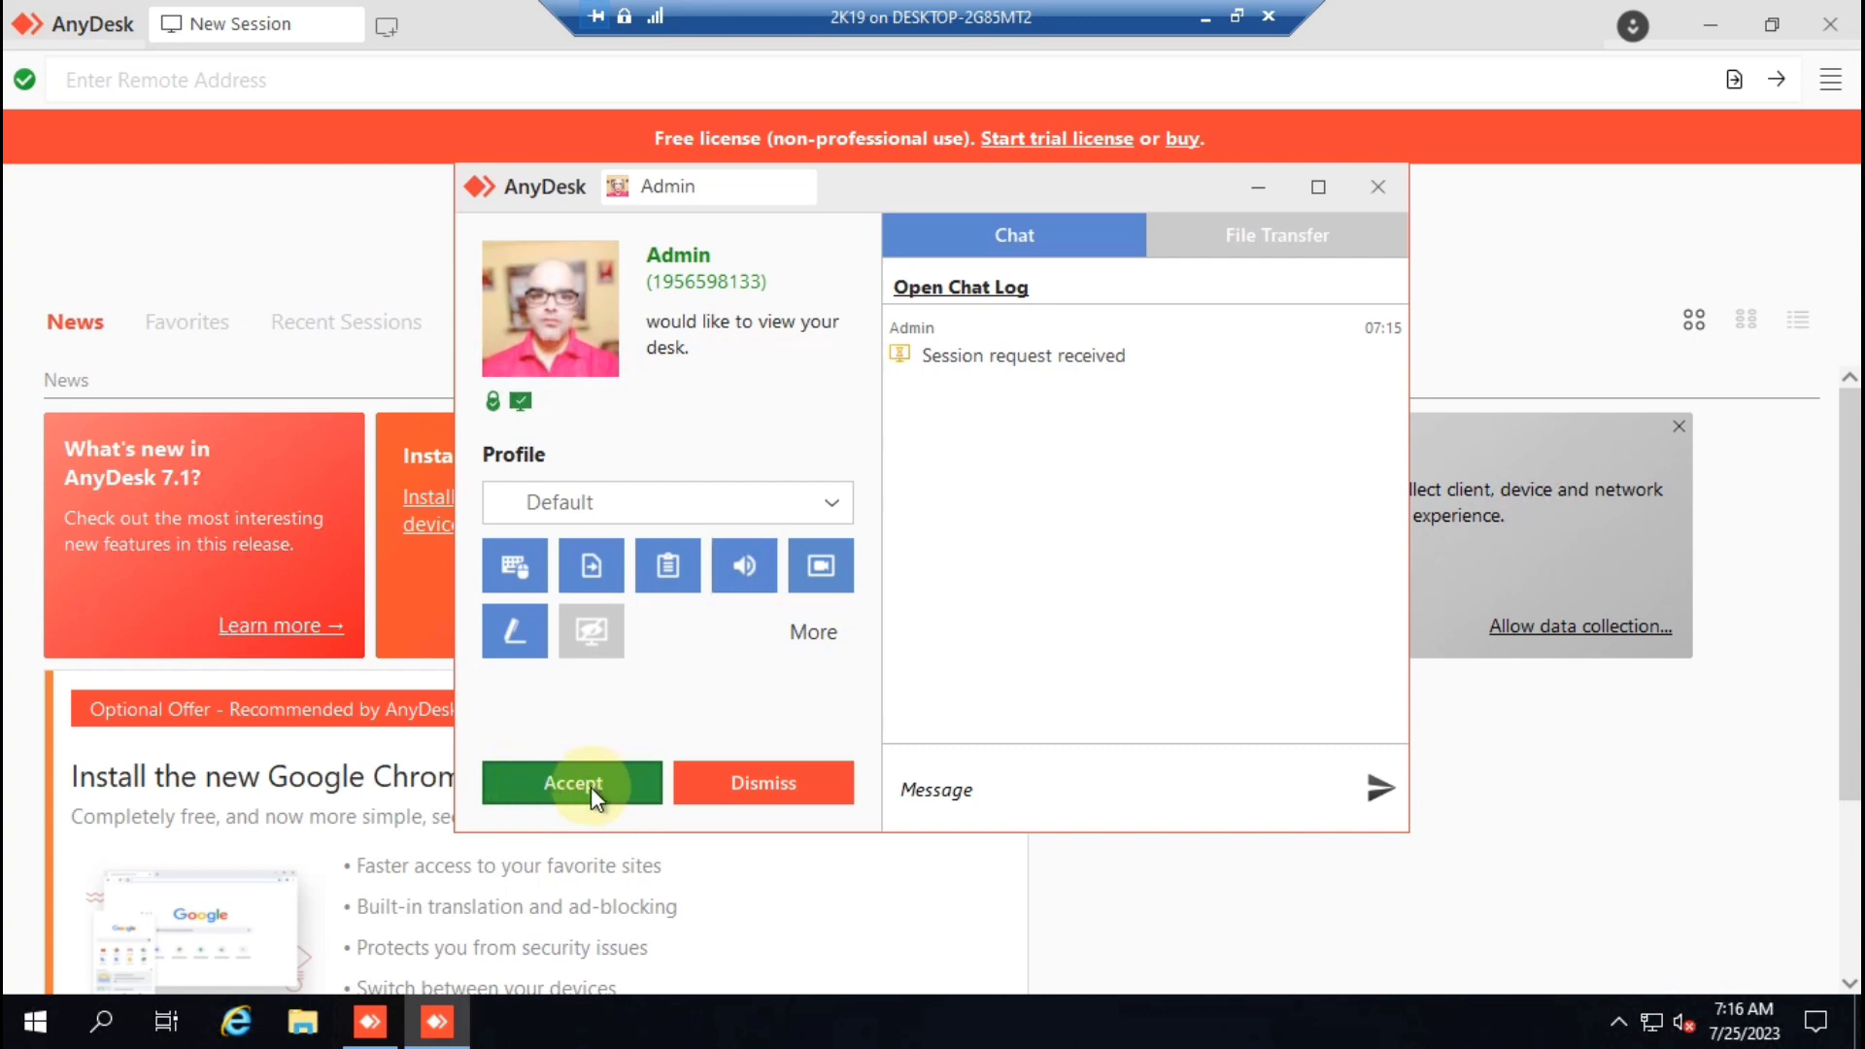
left_click(590, 787)
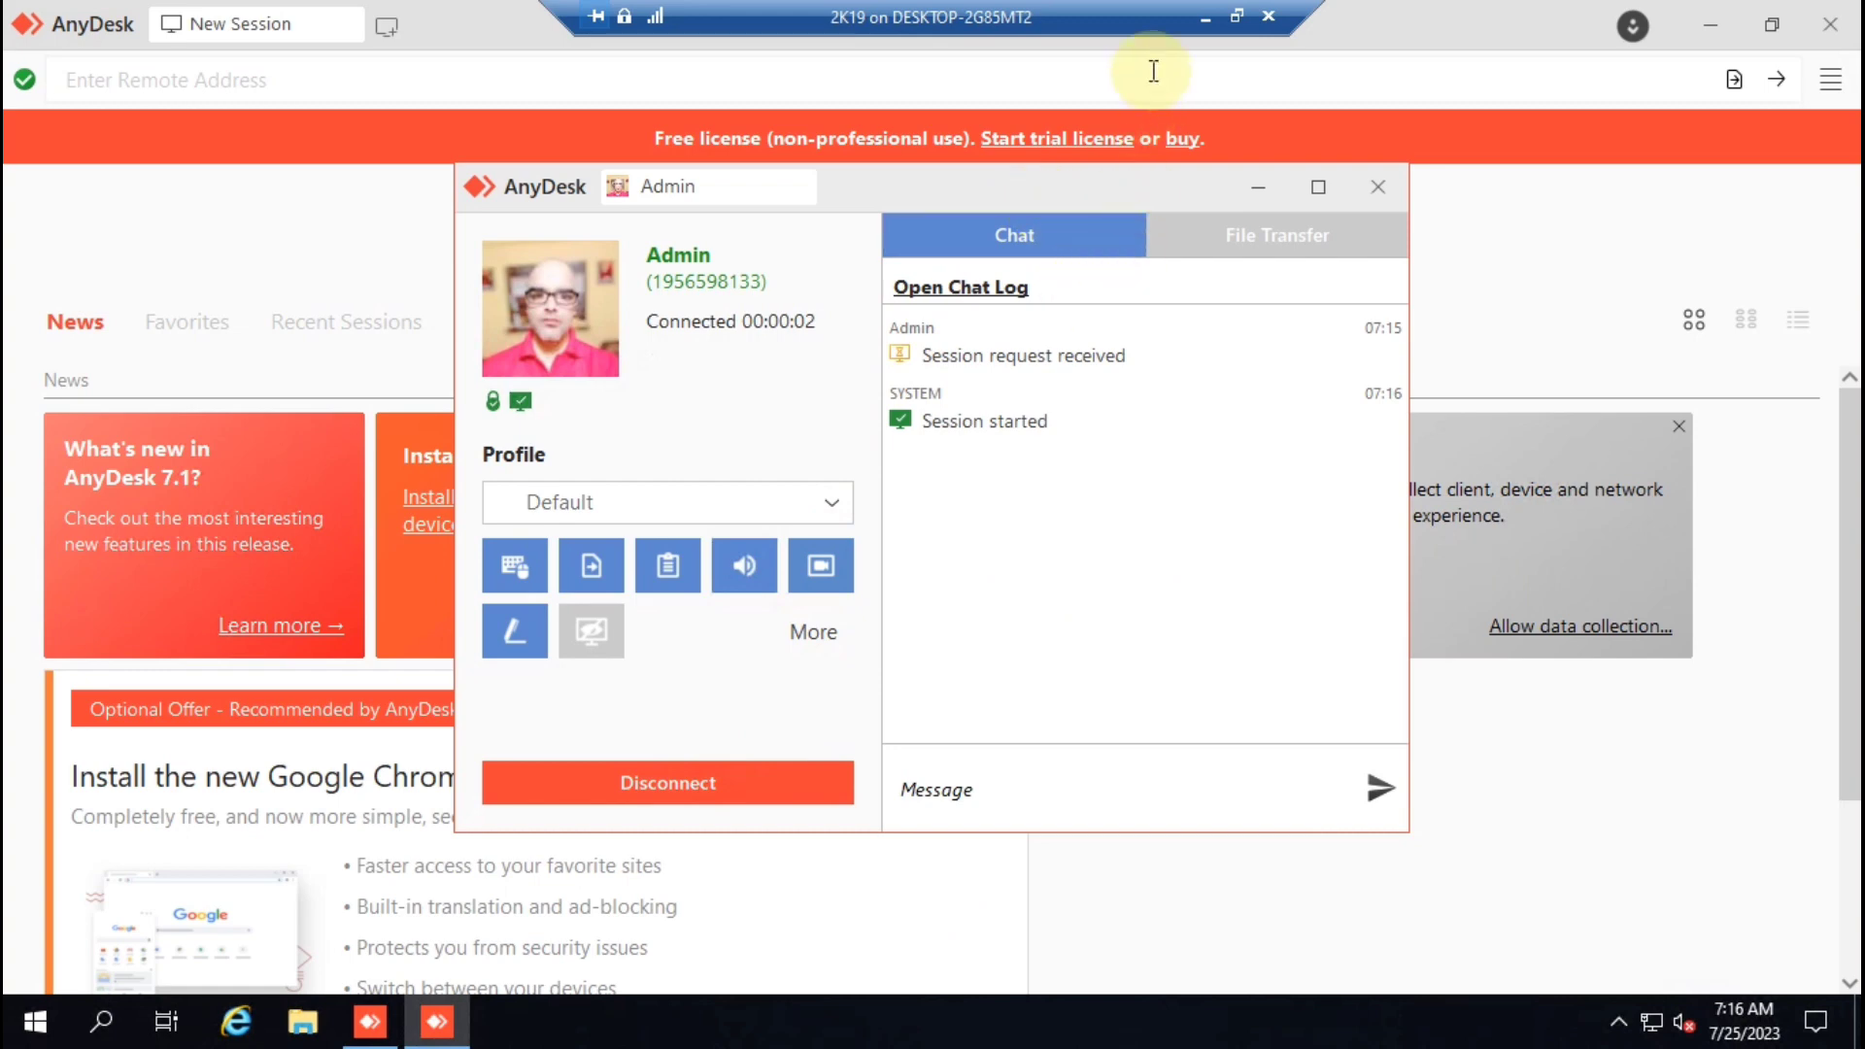
left_click(1209, 21)
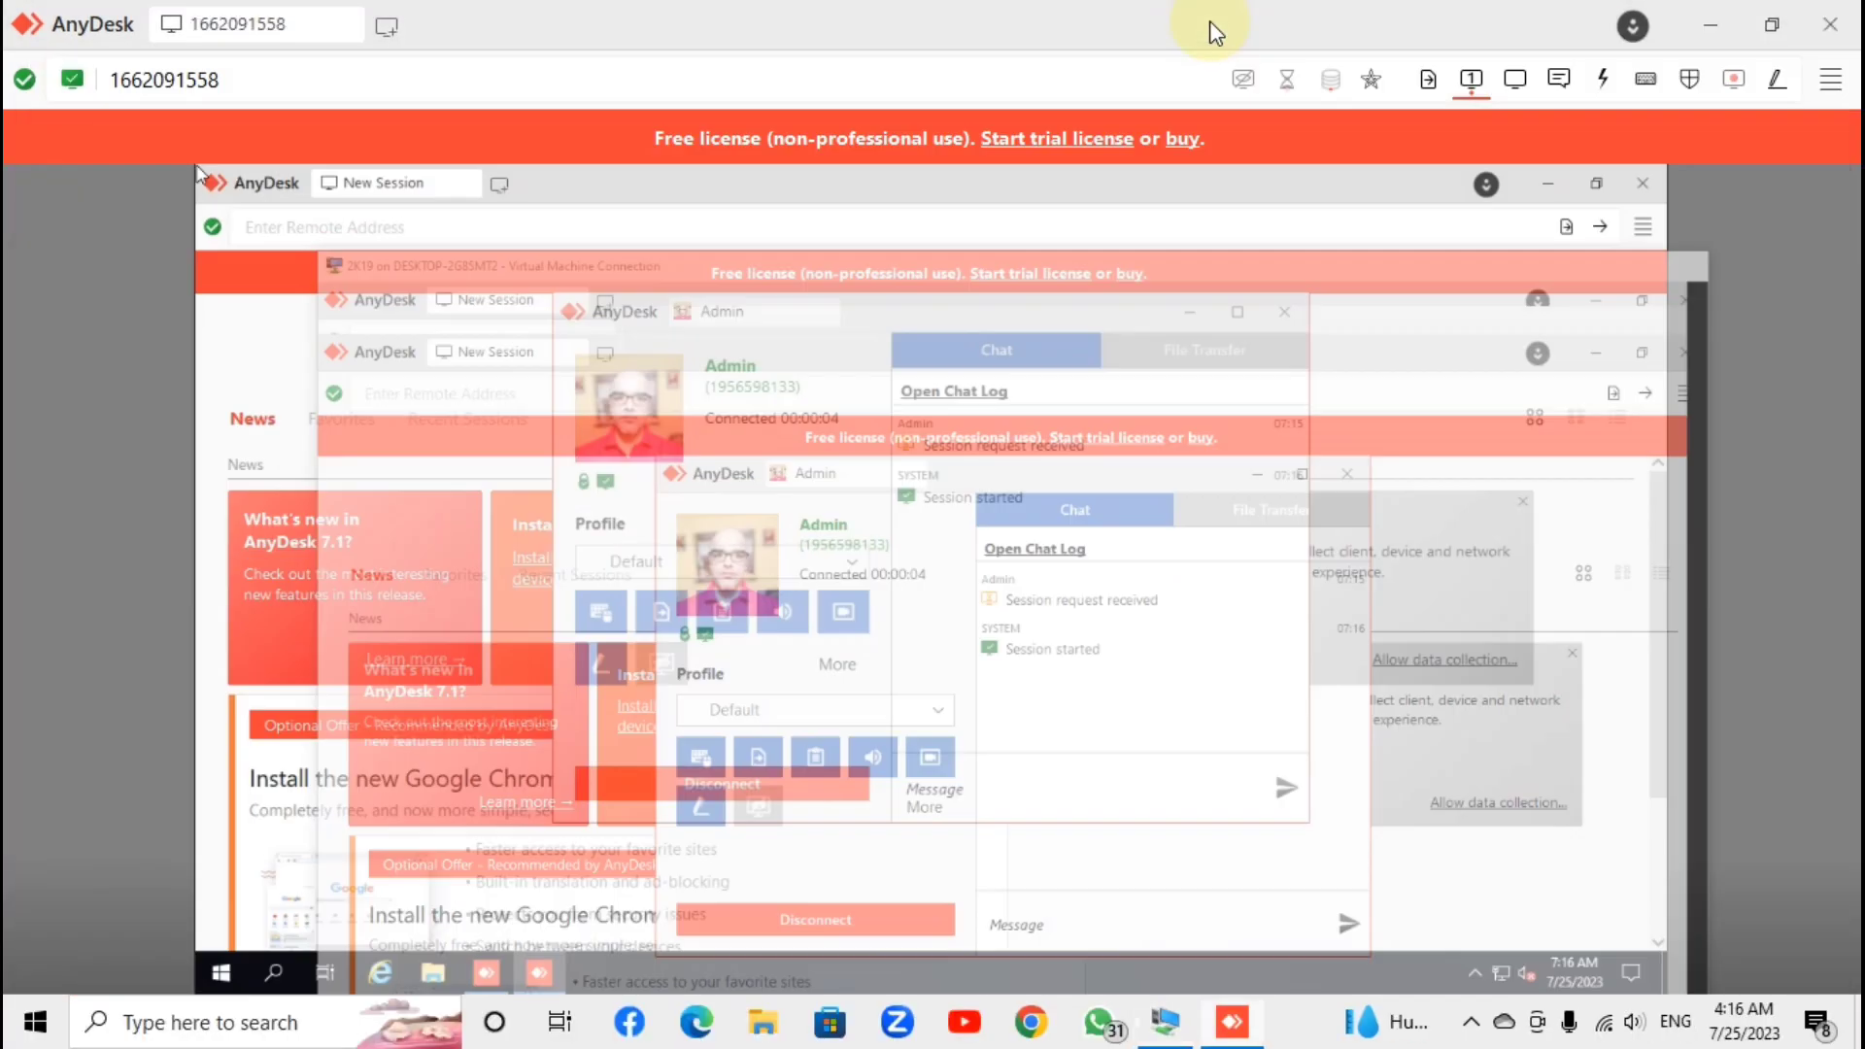
Return to the AnyDesk session and minimize the 2K19 server's own AnyDesk window to expose its desktop.
left_click(1708, 19)
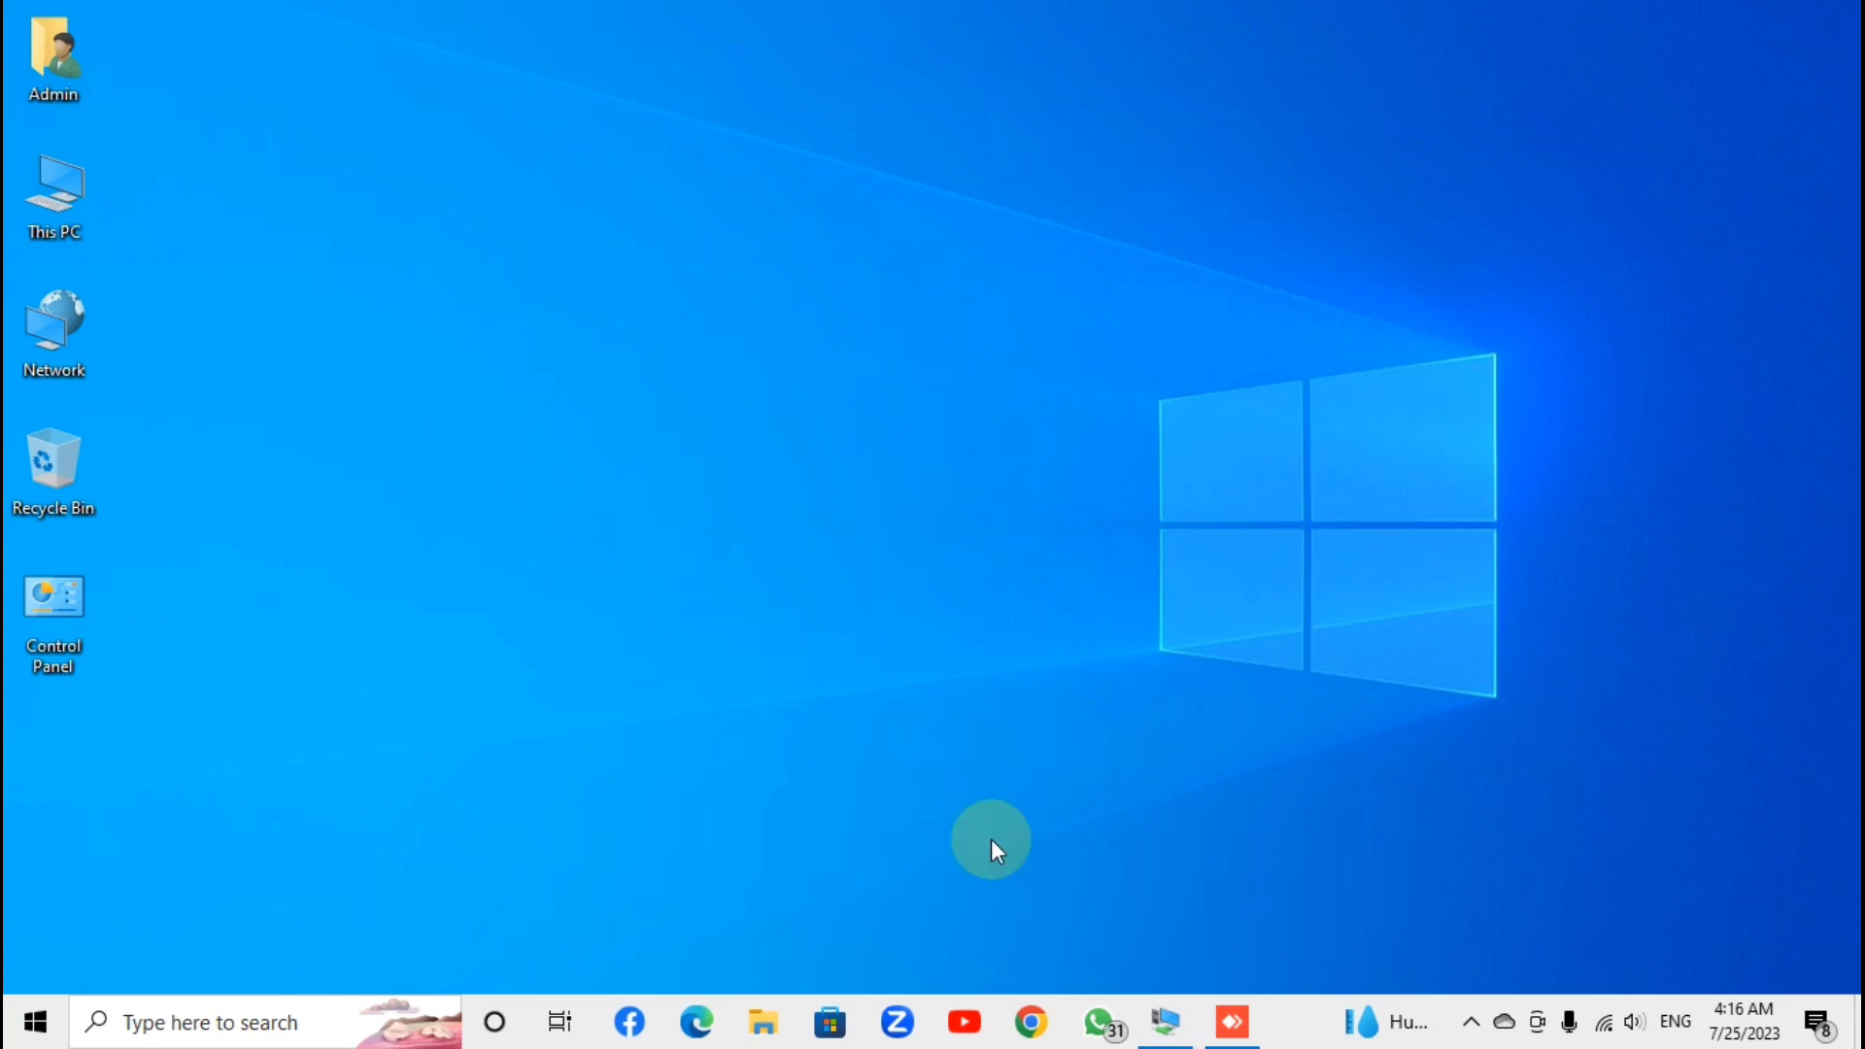
left_click(1232, 1022)
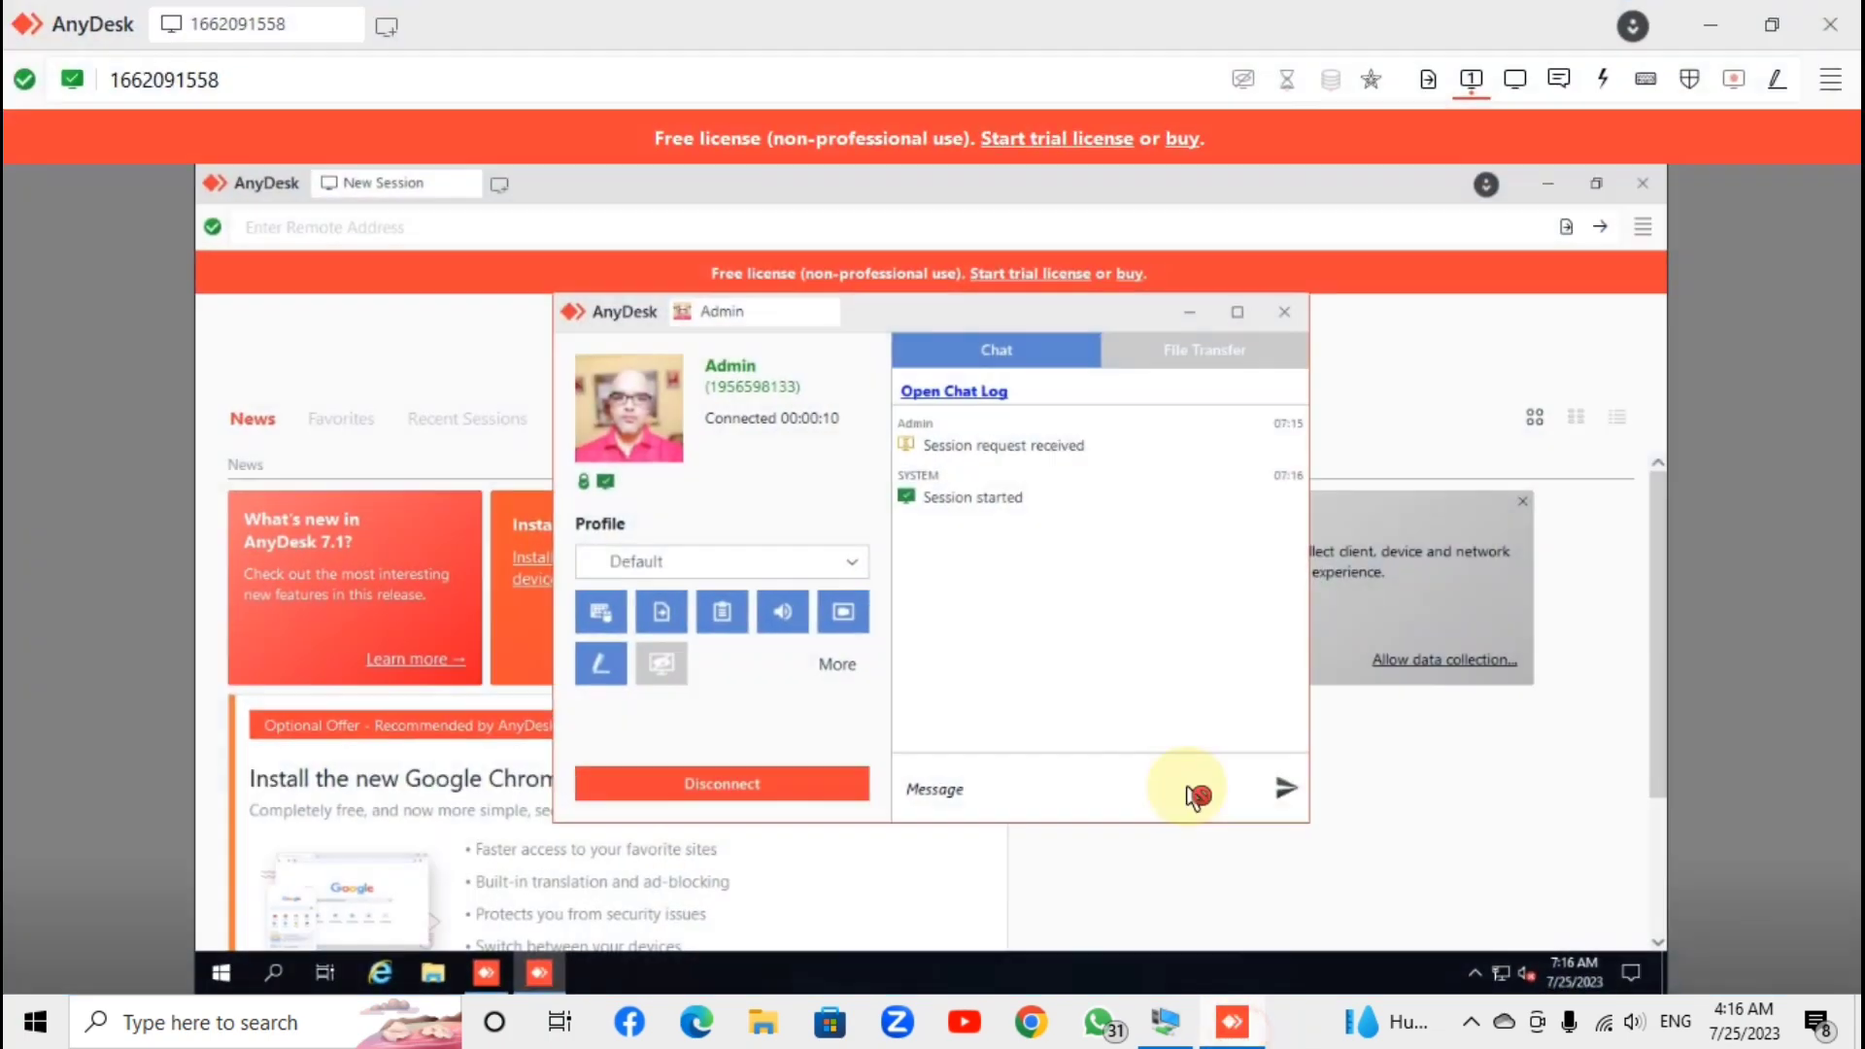
left_click(1187, 311)
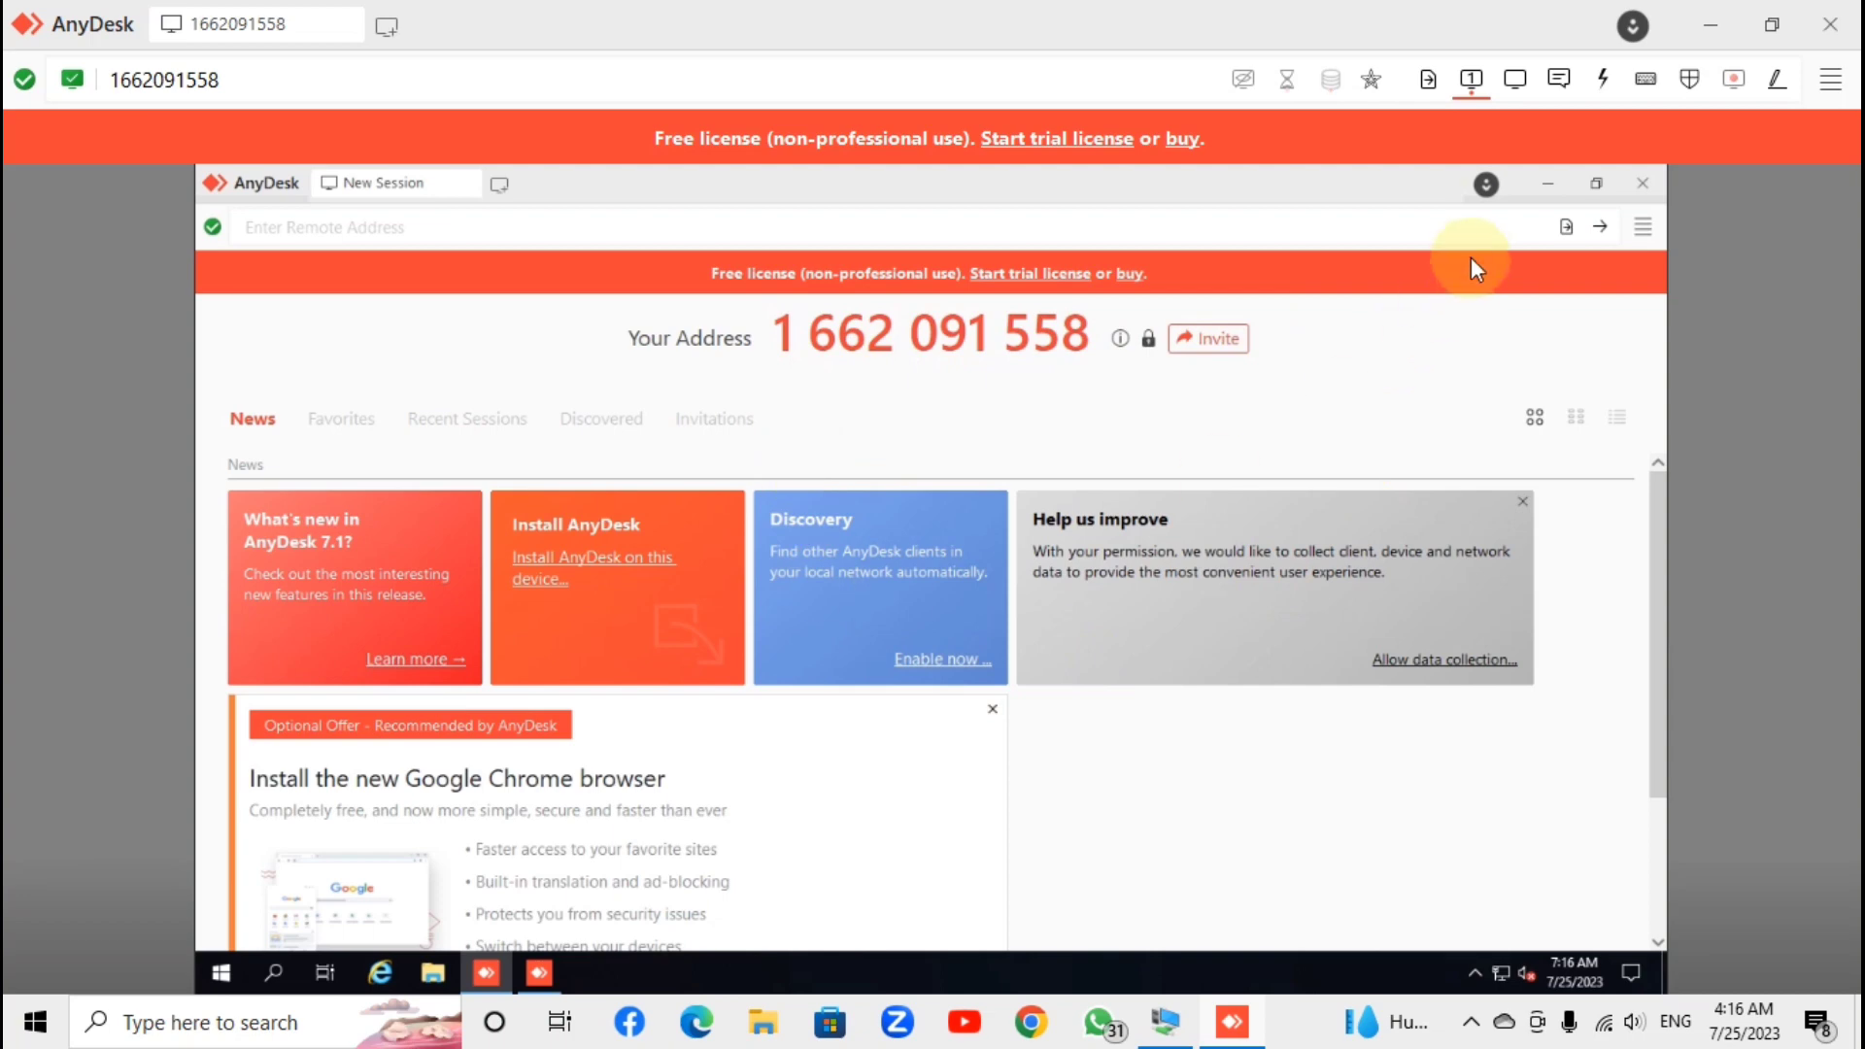
left_click(1551, 185)
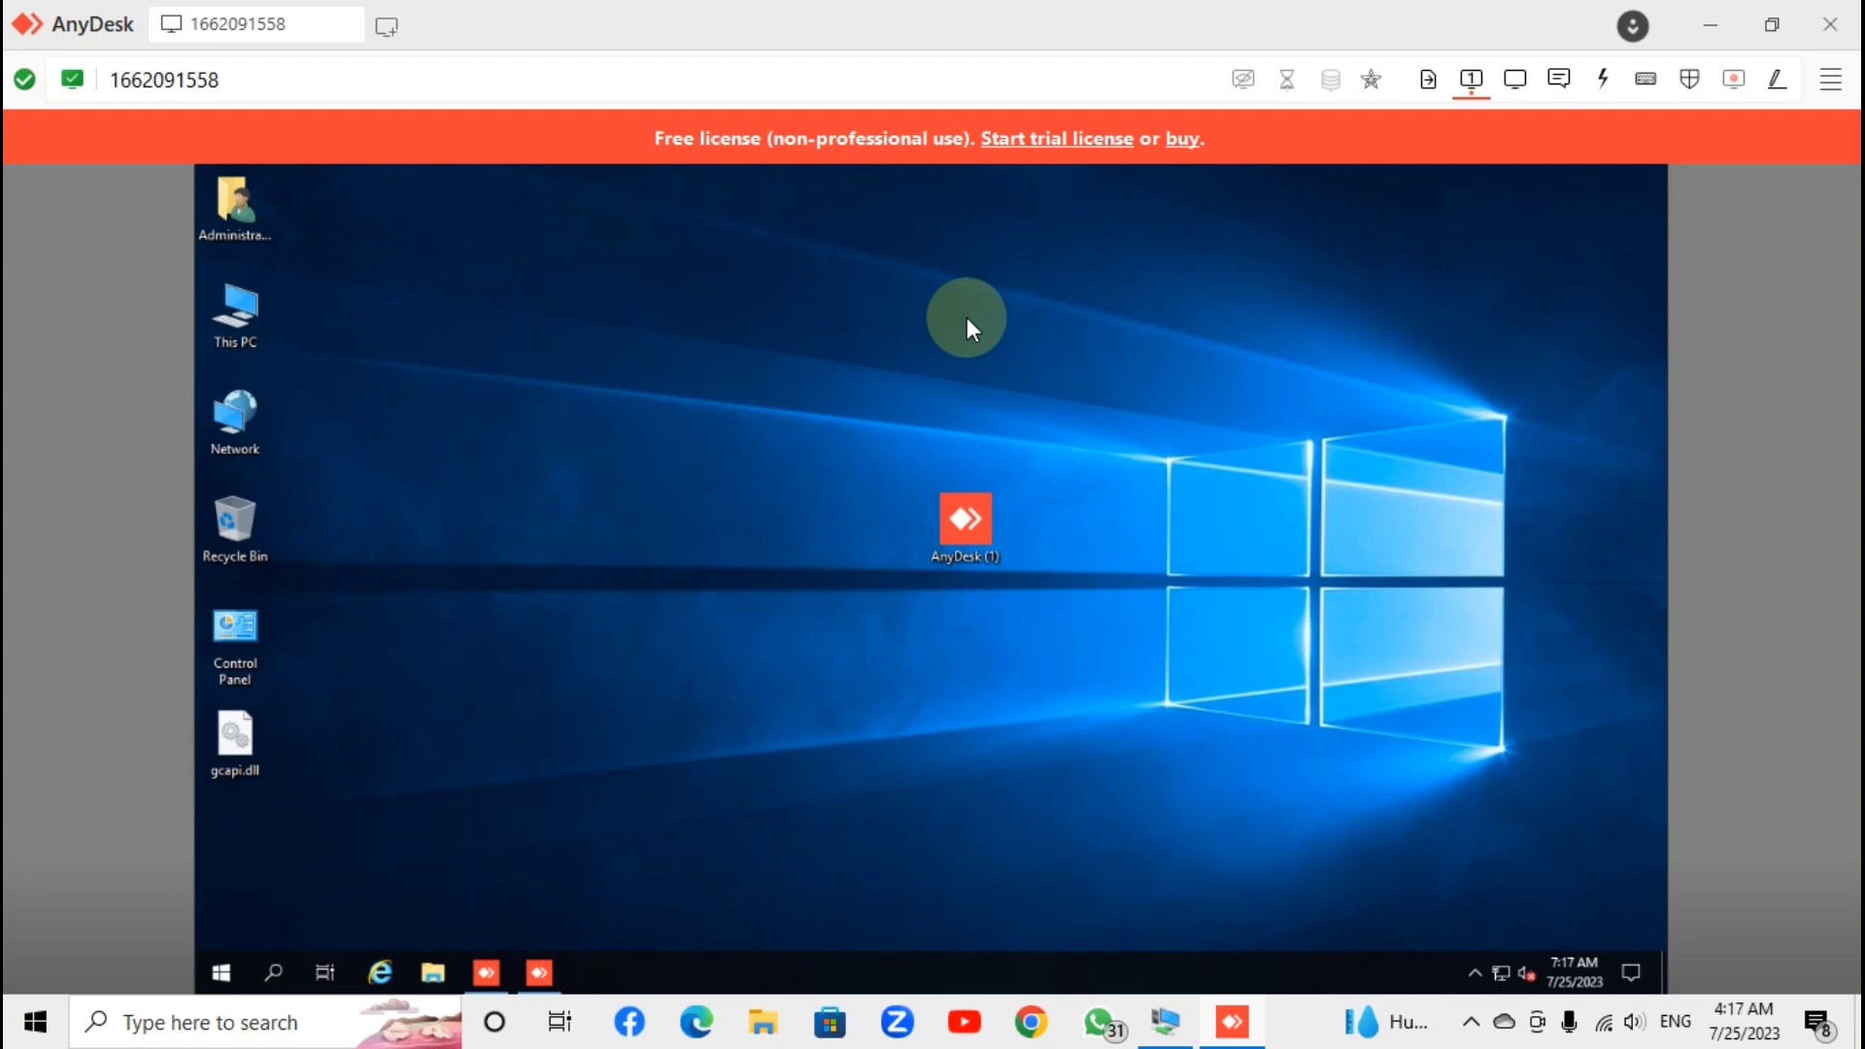
Start a new item on the remote desktop, briefly check the Remote Desktop session, then return to AnyDesk.
right_click(506, 366)
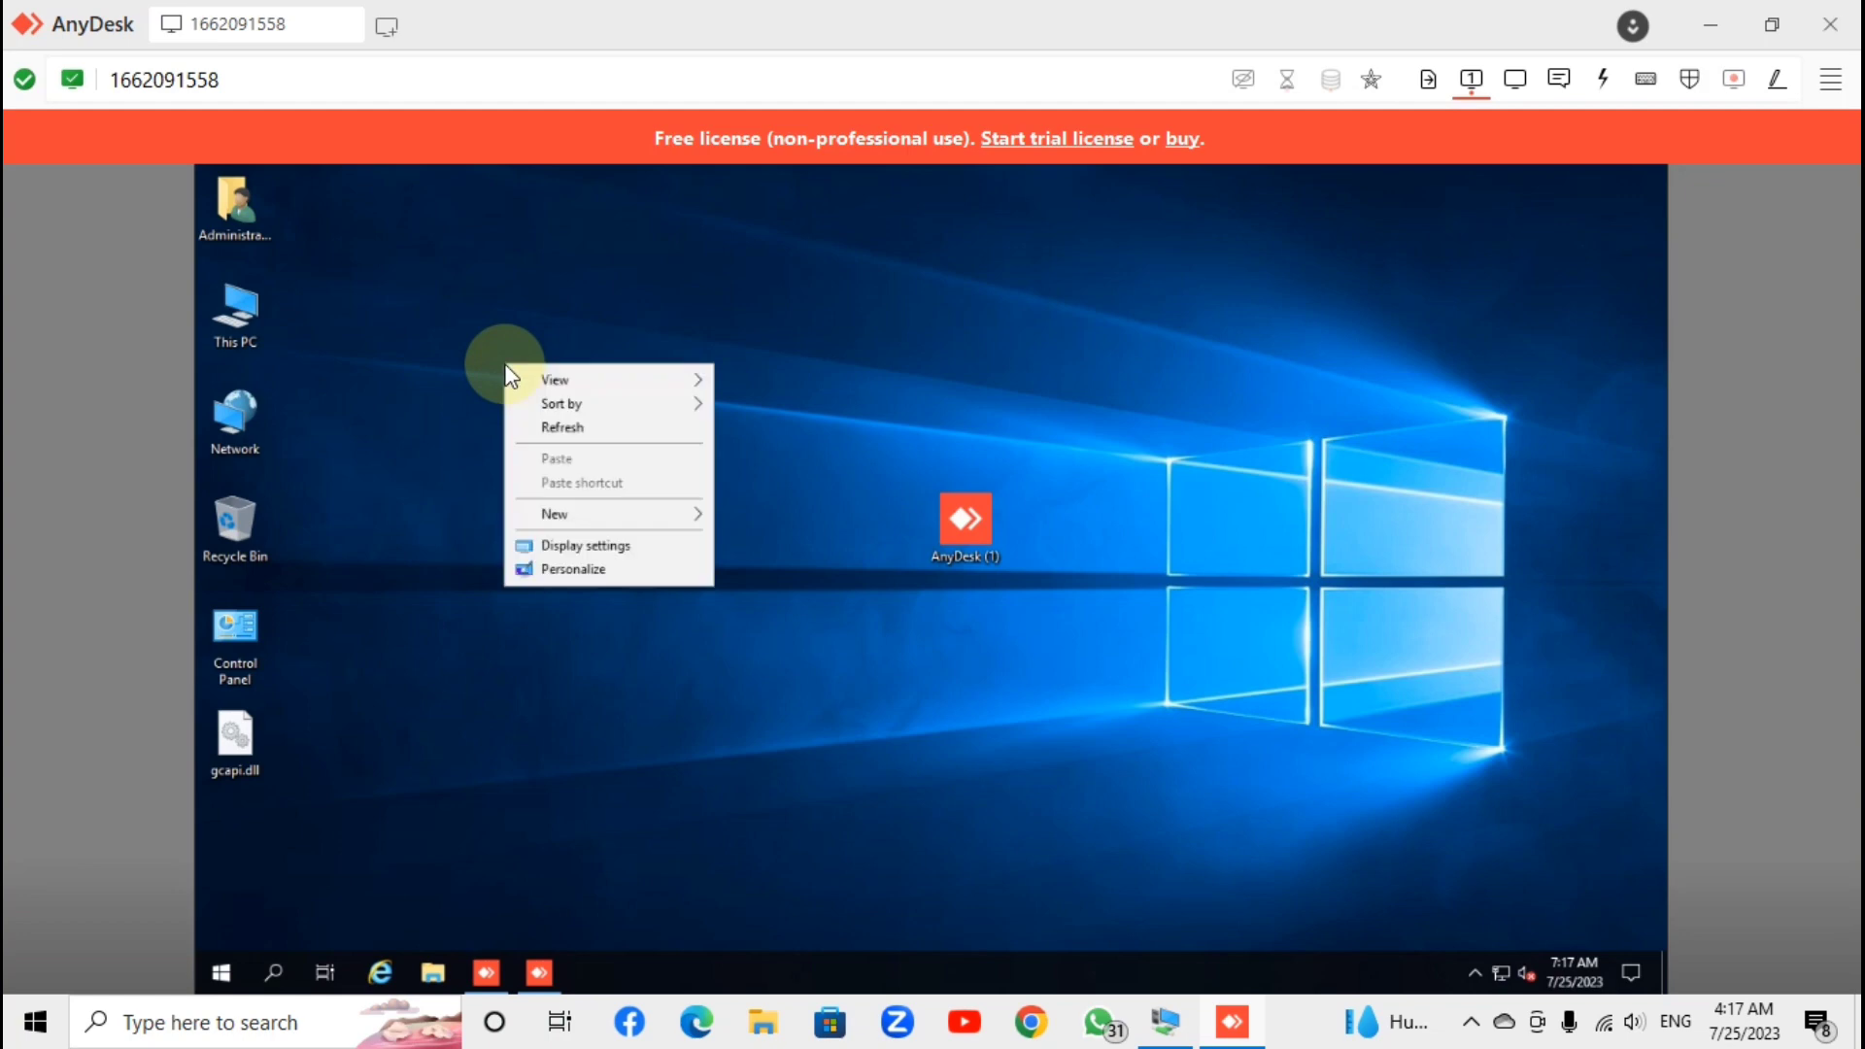
left_click(591, 517)
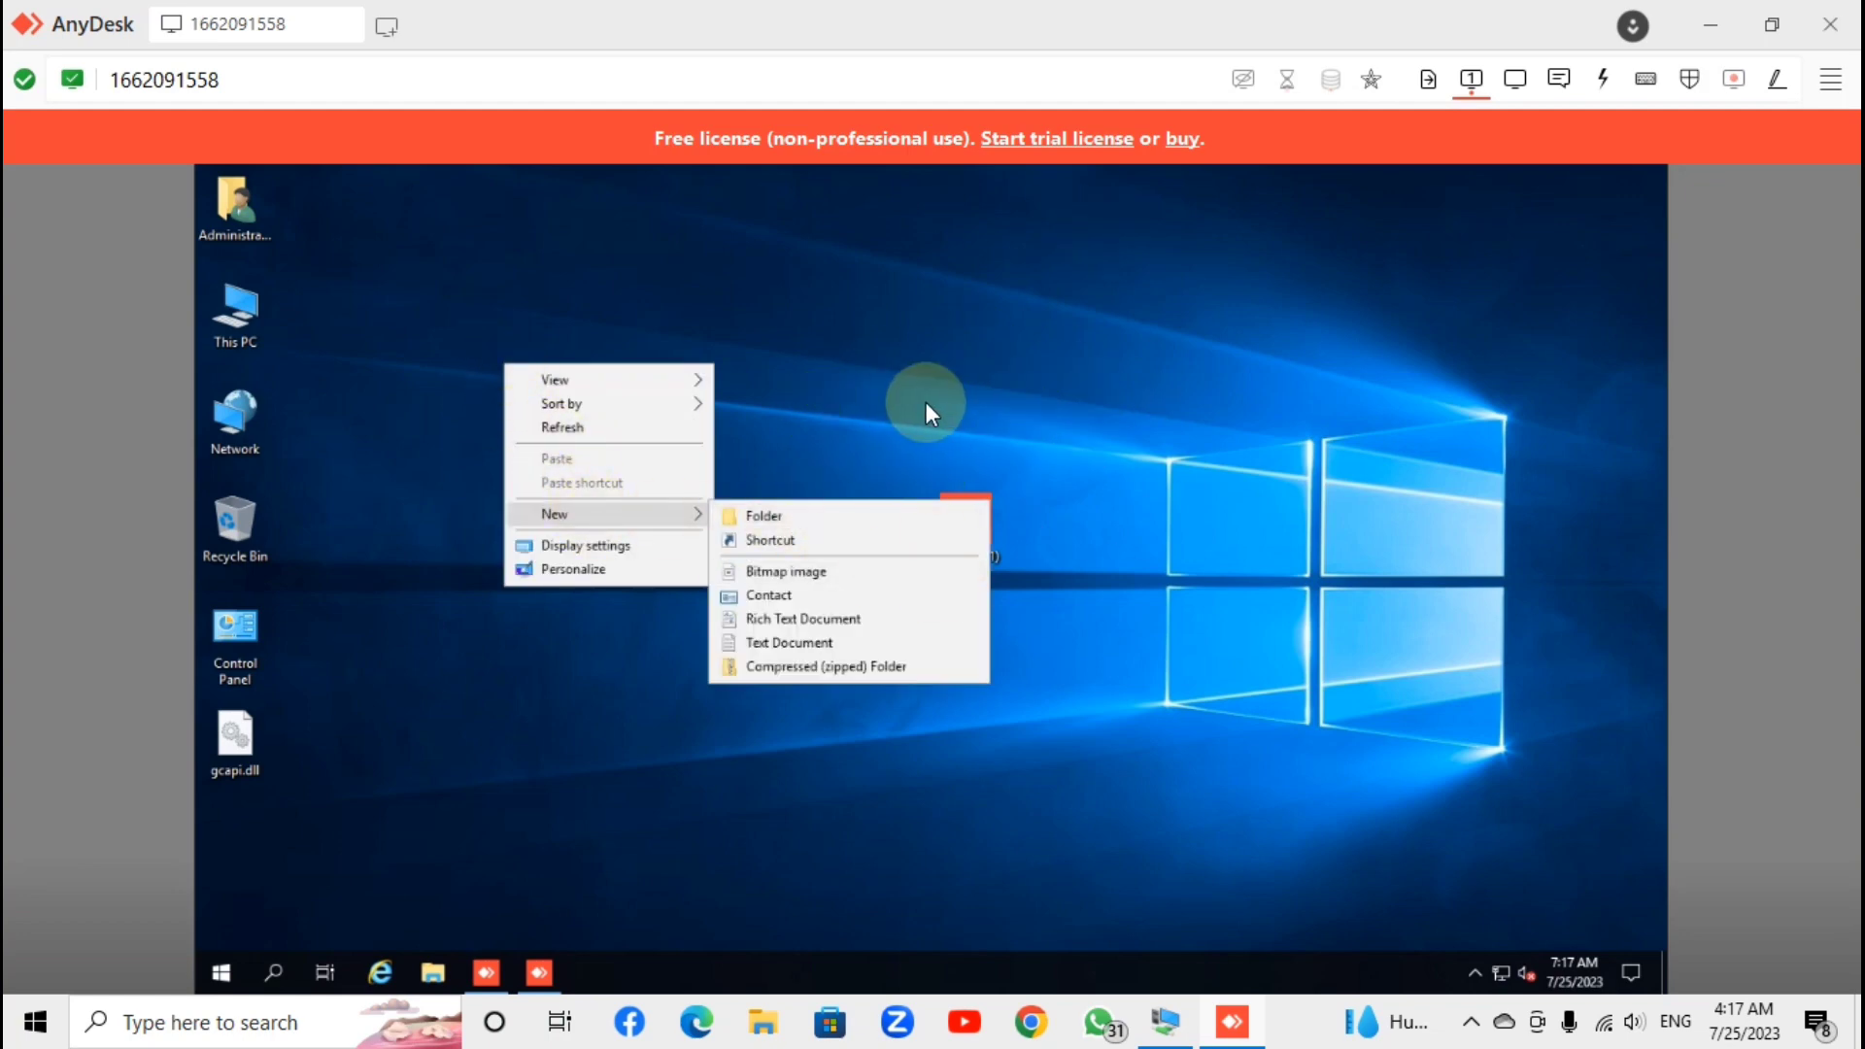
left_click(1708, 26)
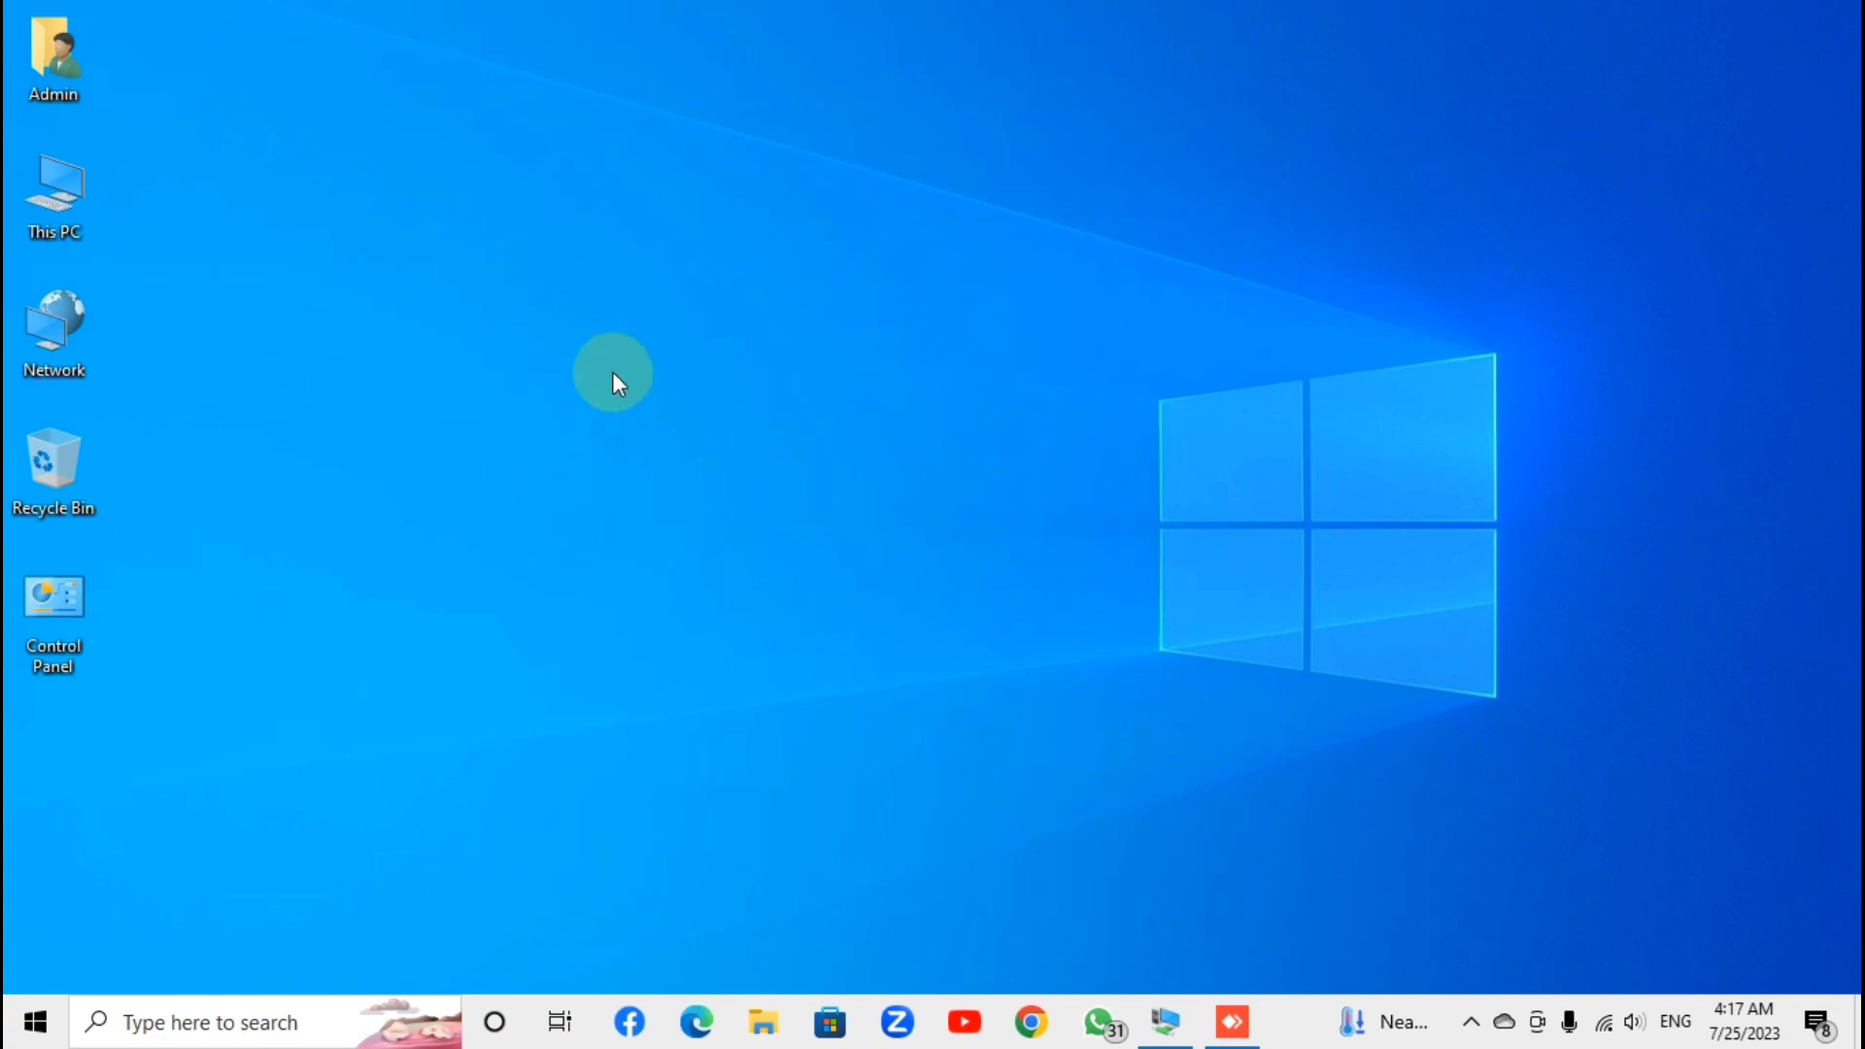
left_click(1166, 1022)
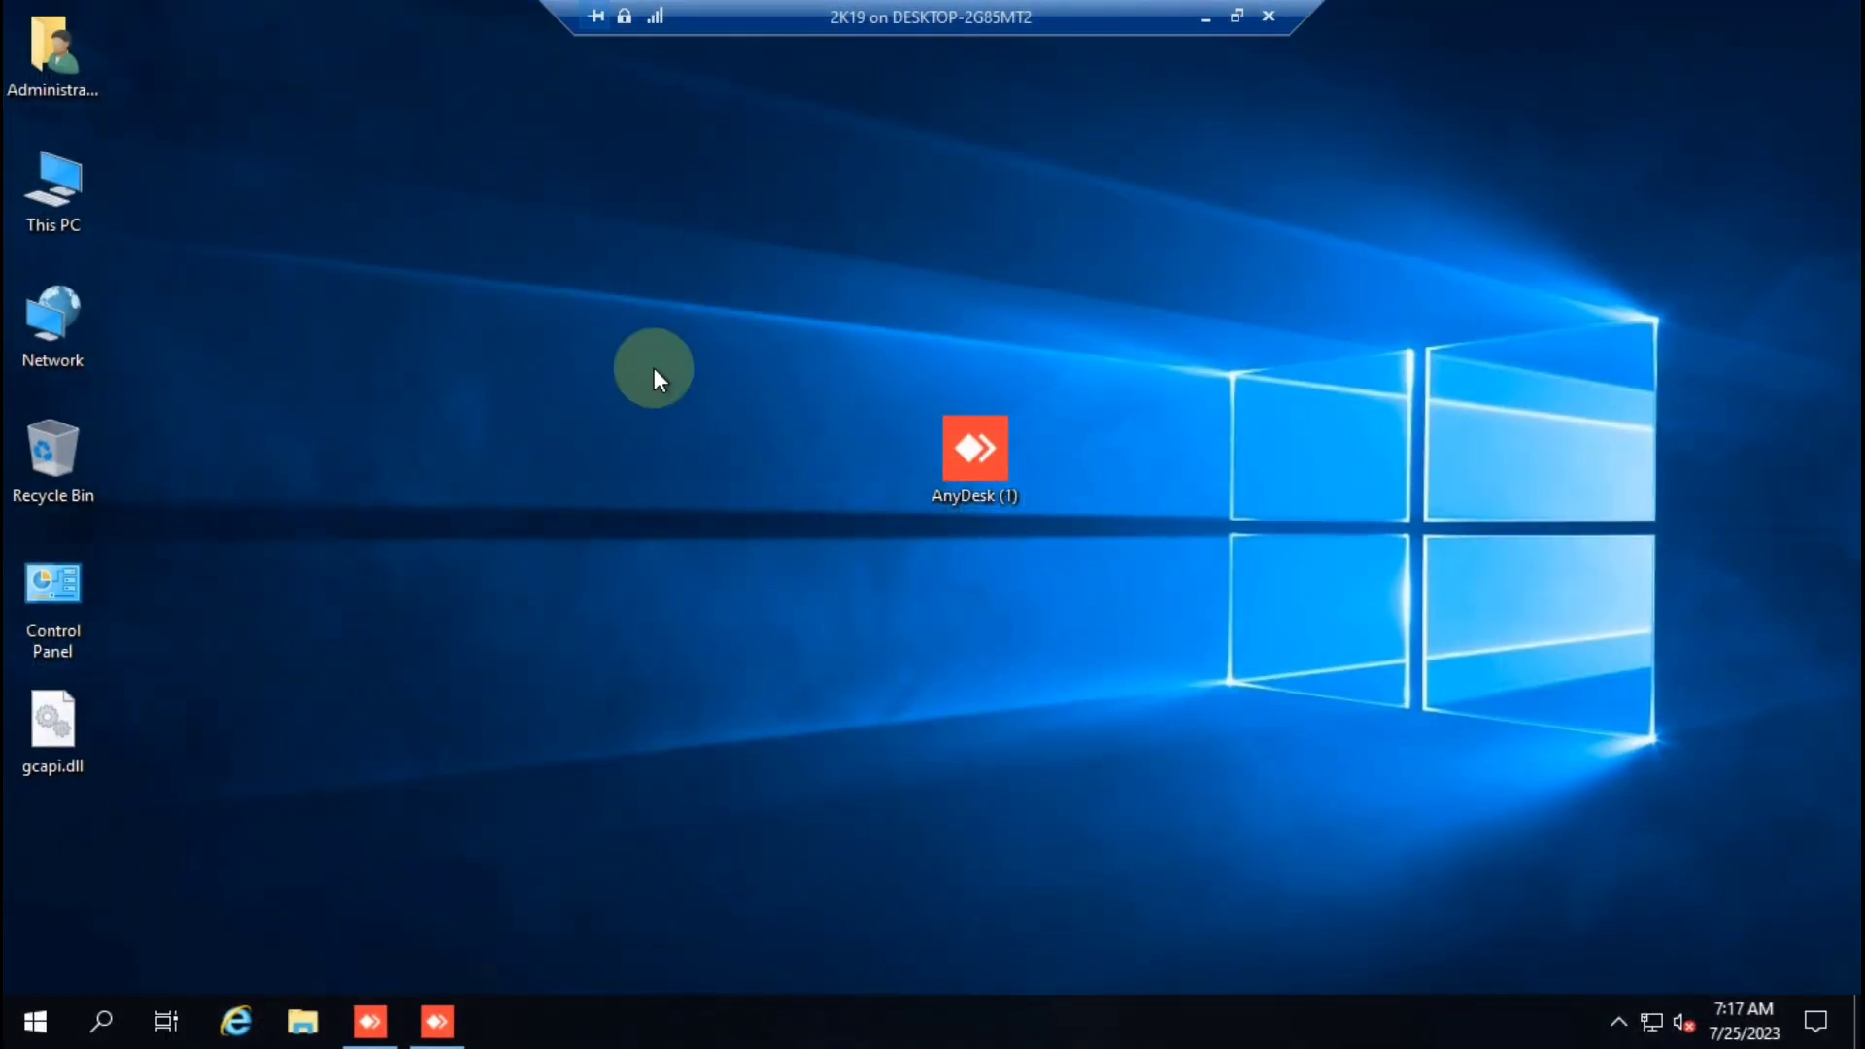
left_click(1203, 20)
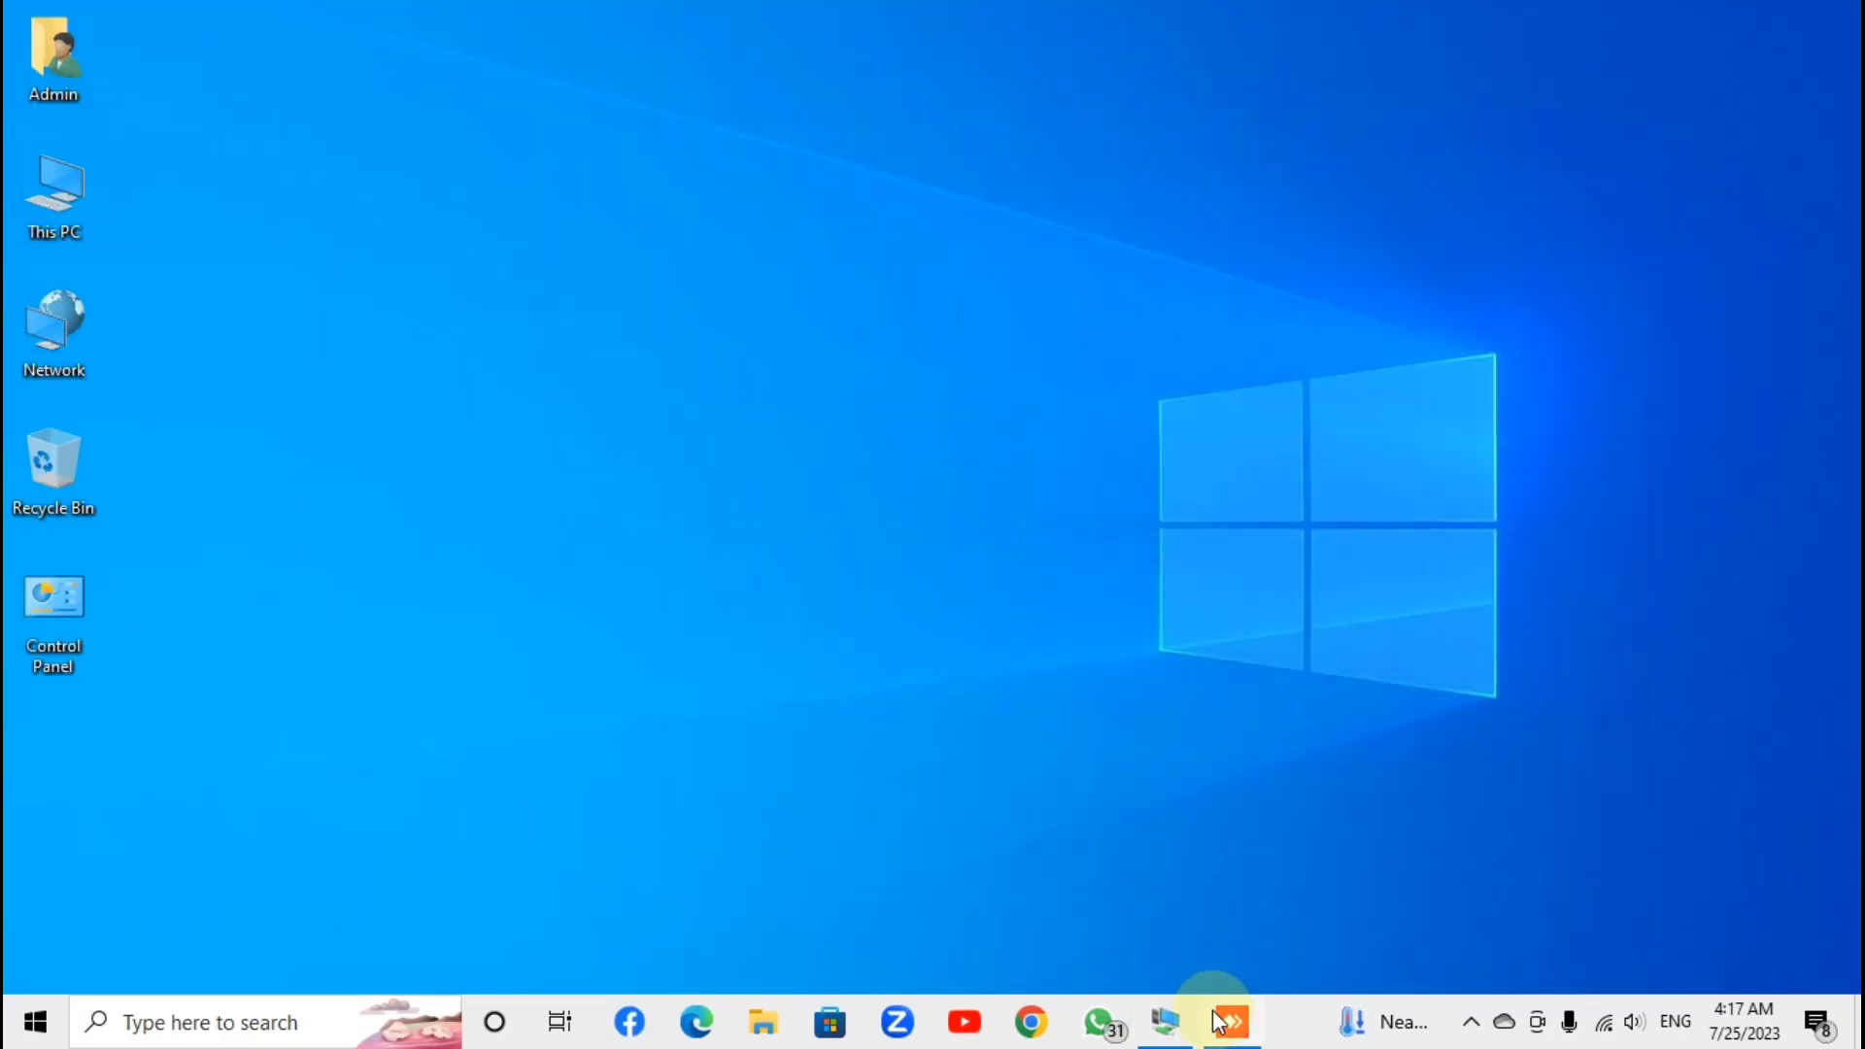
left_click(1226, 1022)
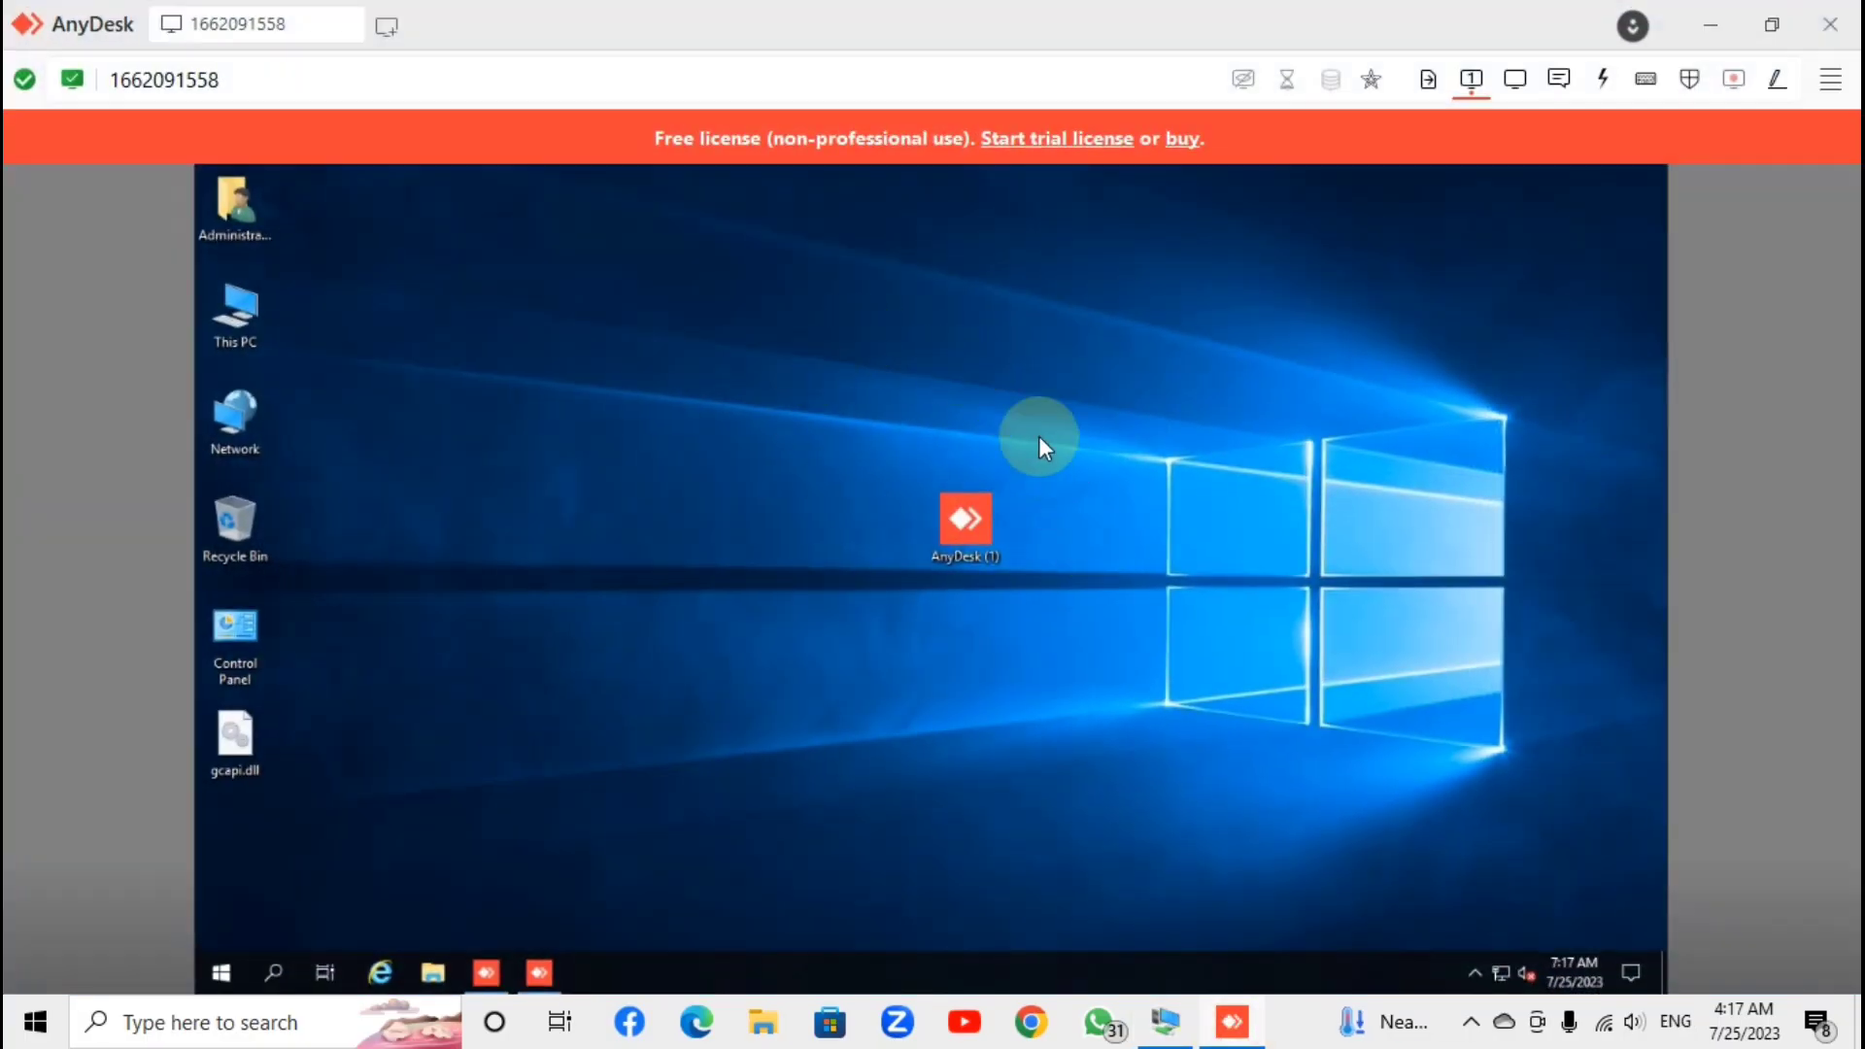
Create a new folder named RF on the remote desktop, accepting the merge with the existing RF.
right_click(442, 297)
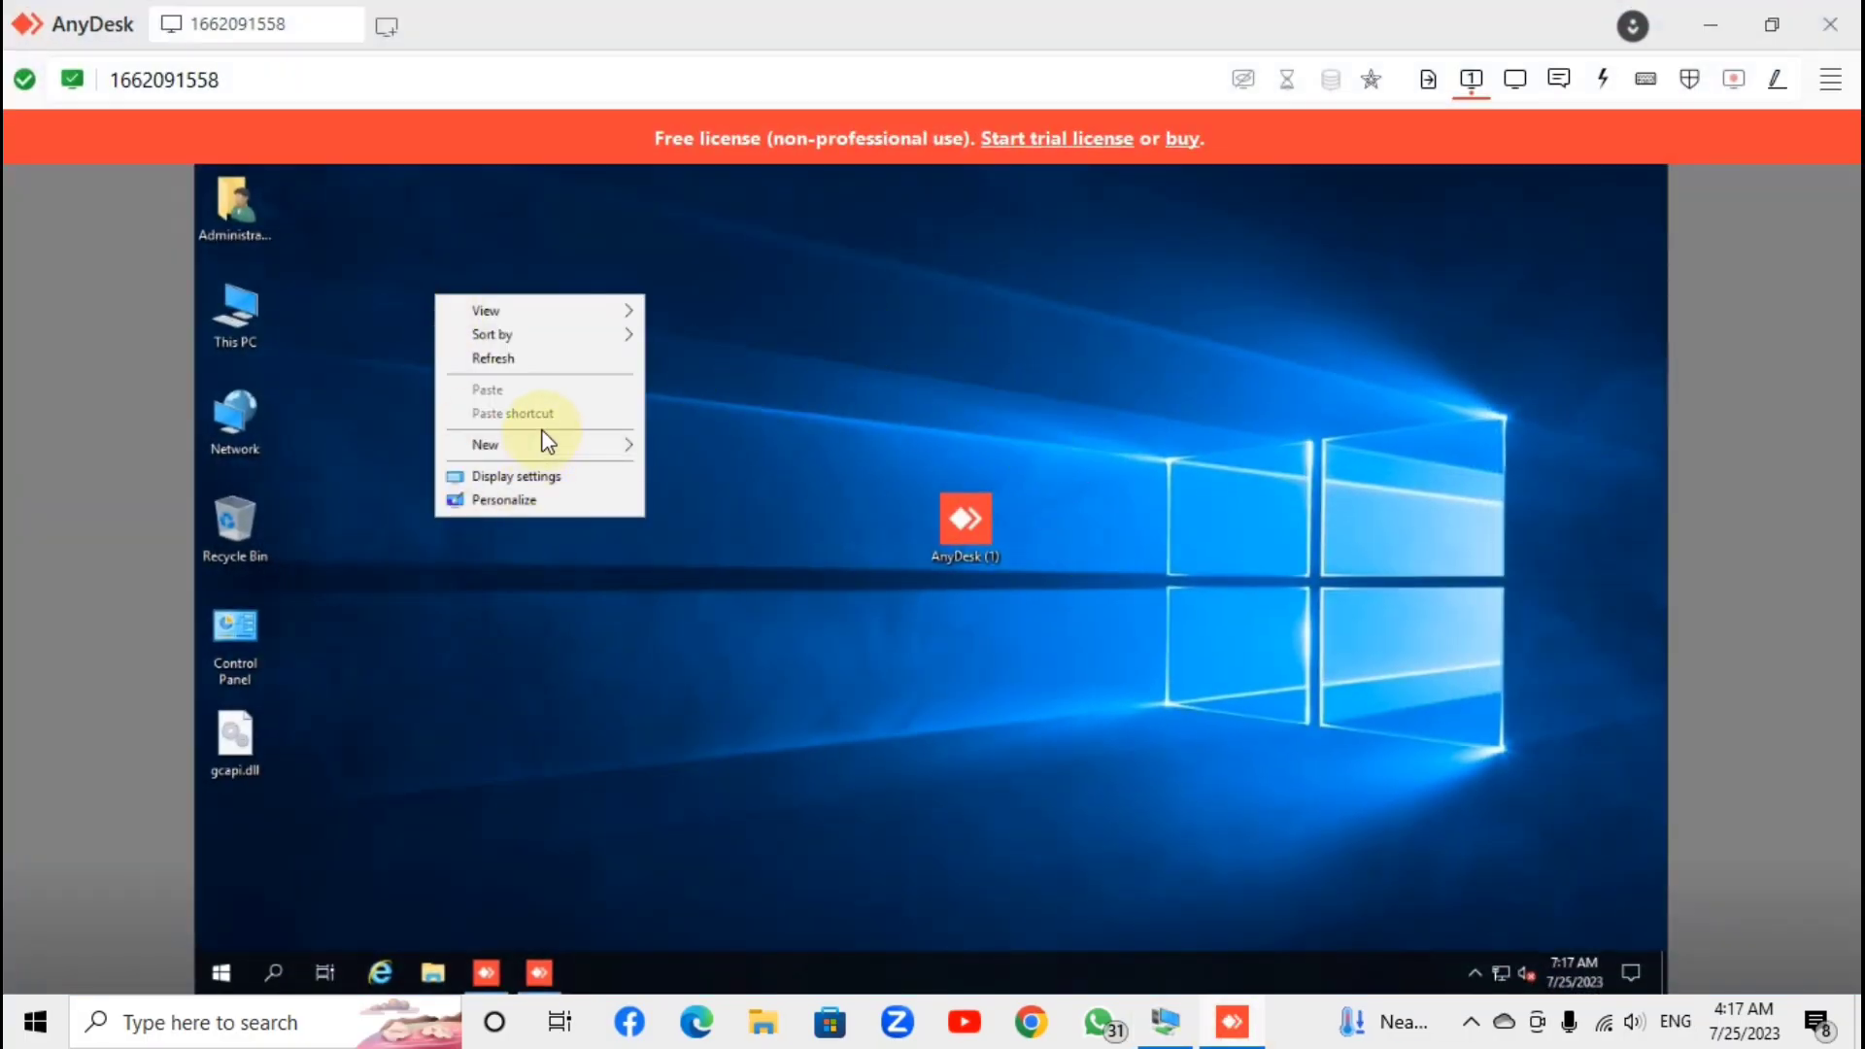
mouse_move(612, 444)
left_click(718, 447)
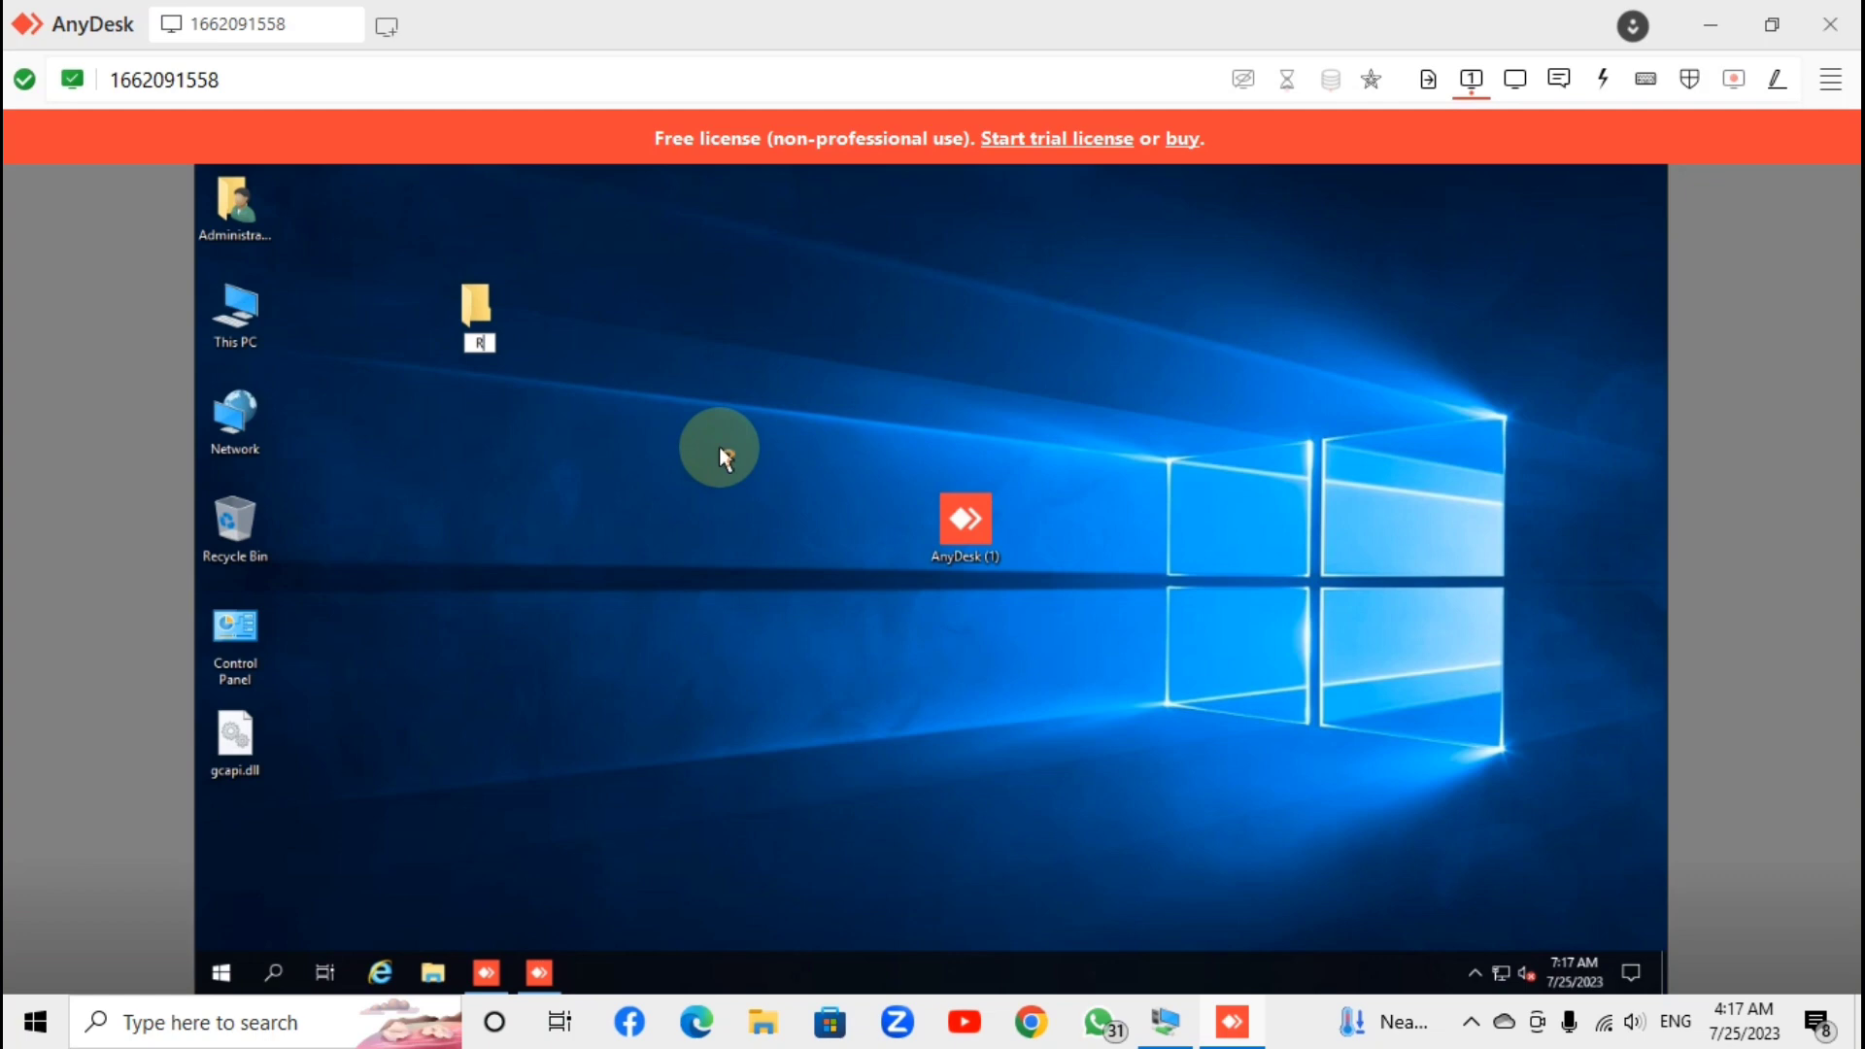
type("F")
key("Return")
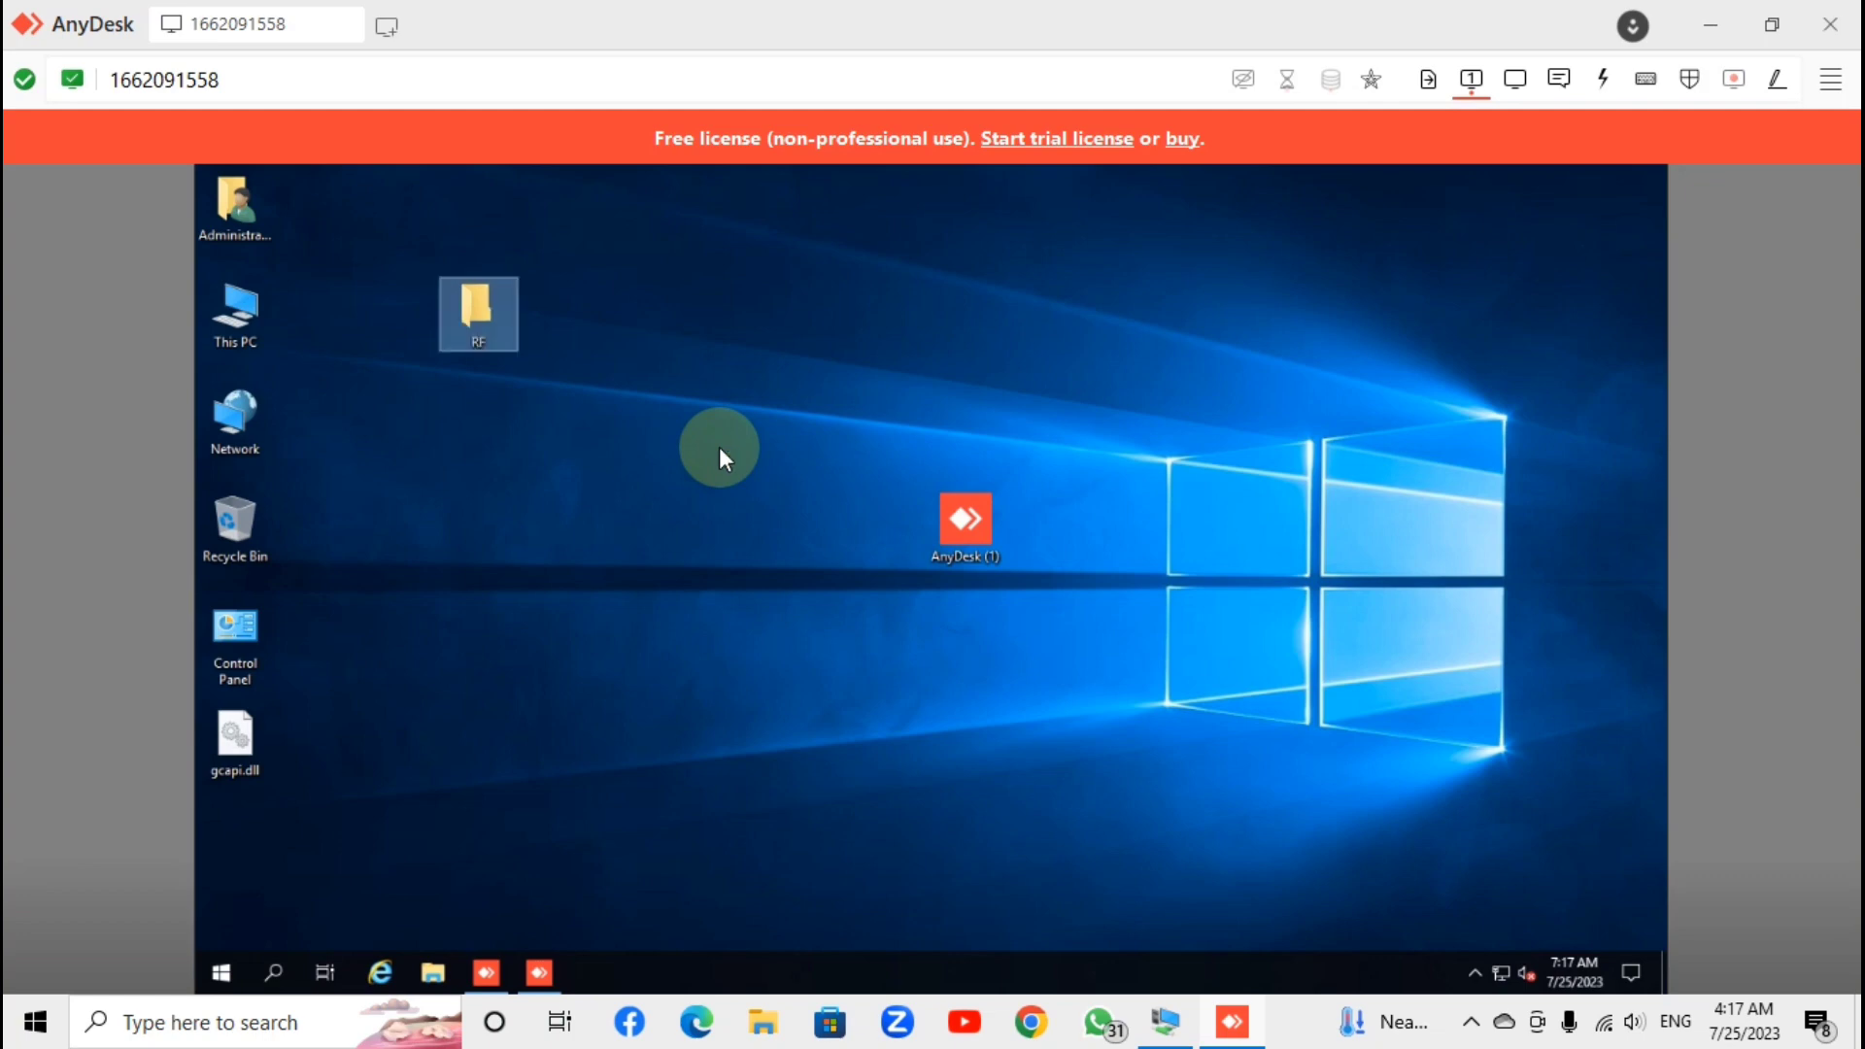
left_click(1014, 768)
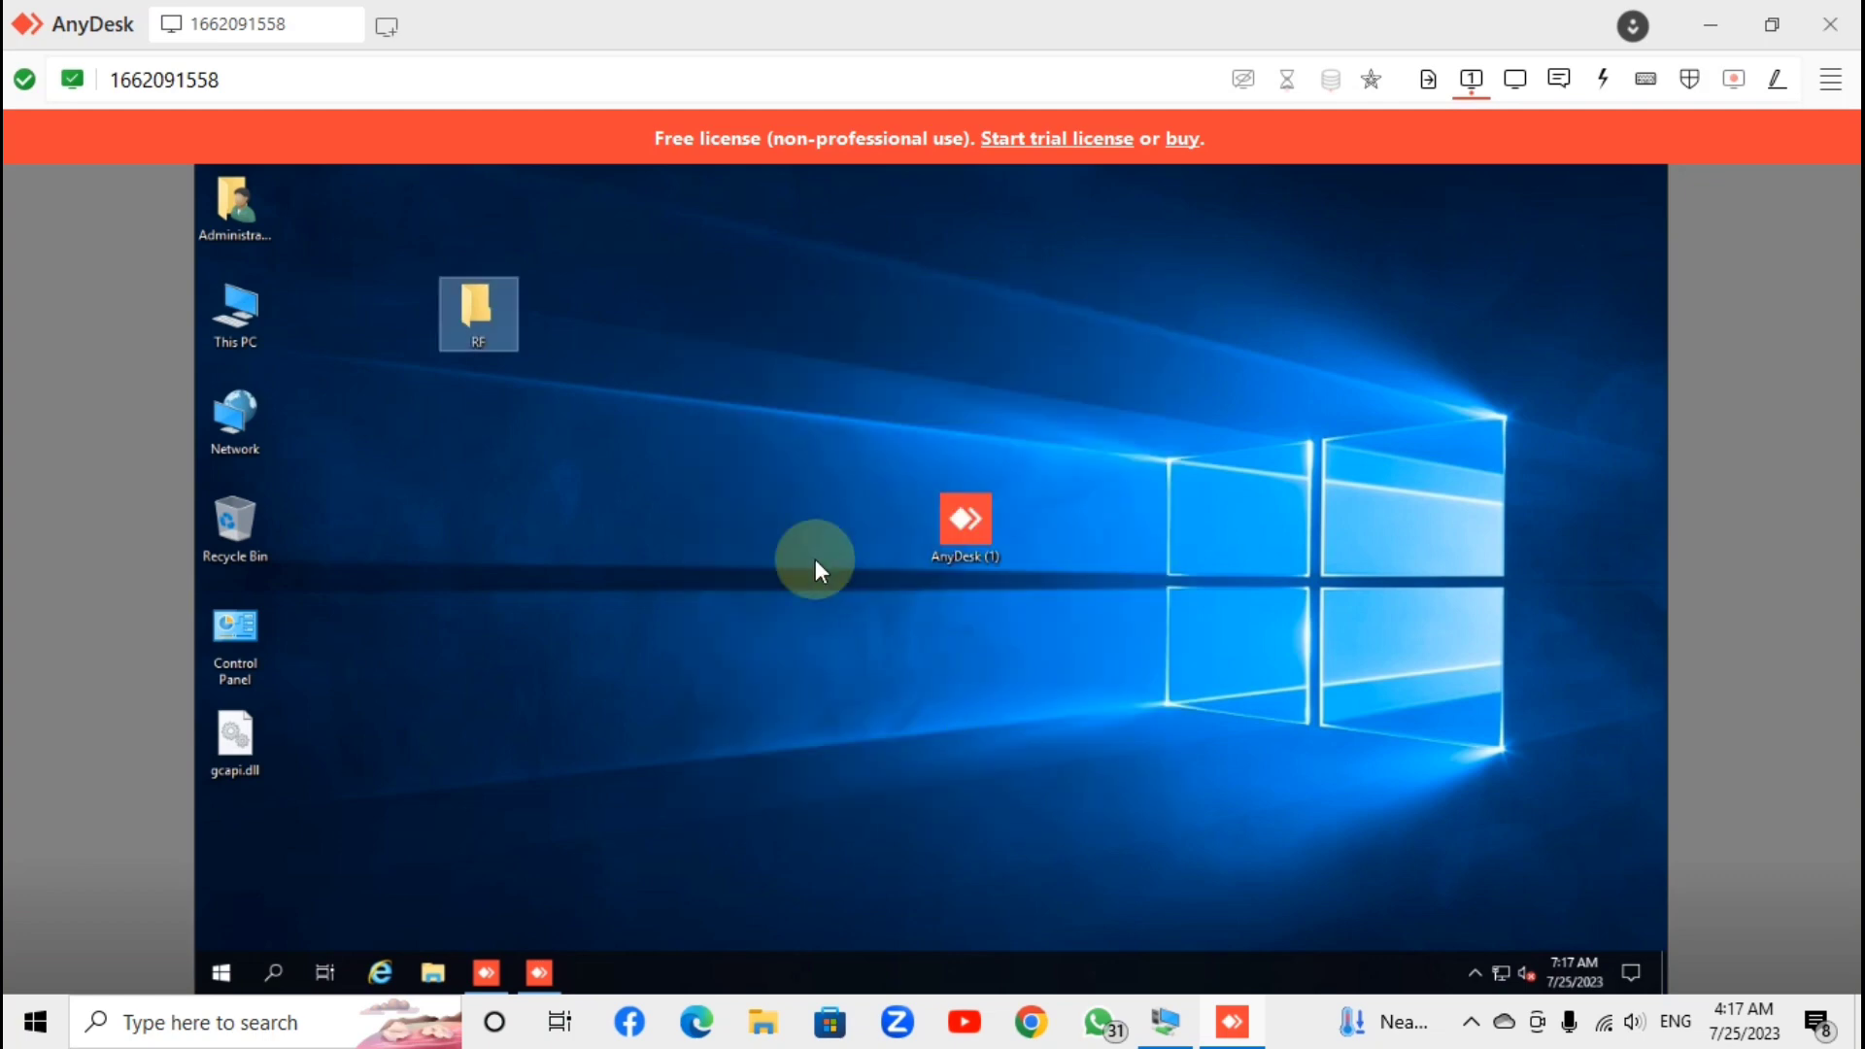
left_click(646, 374)
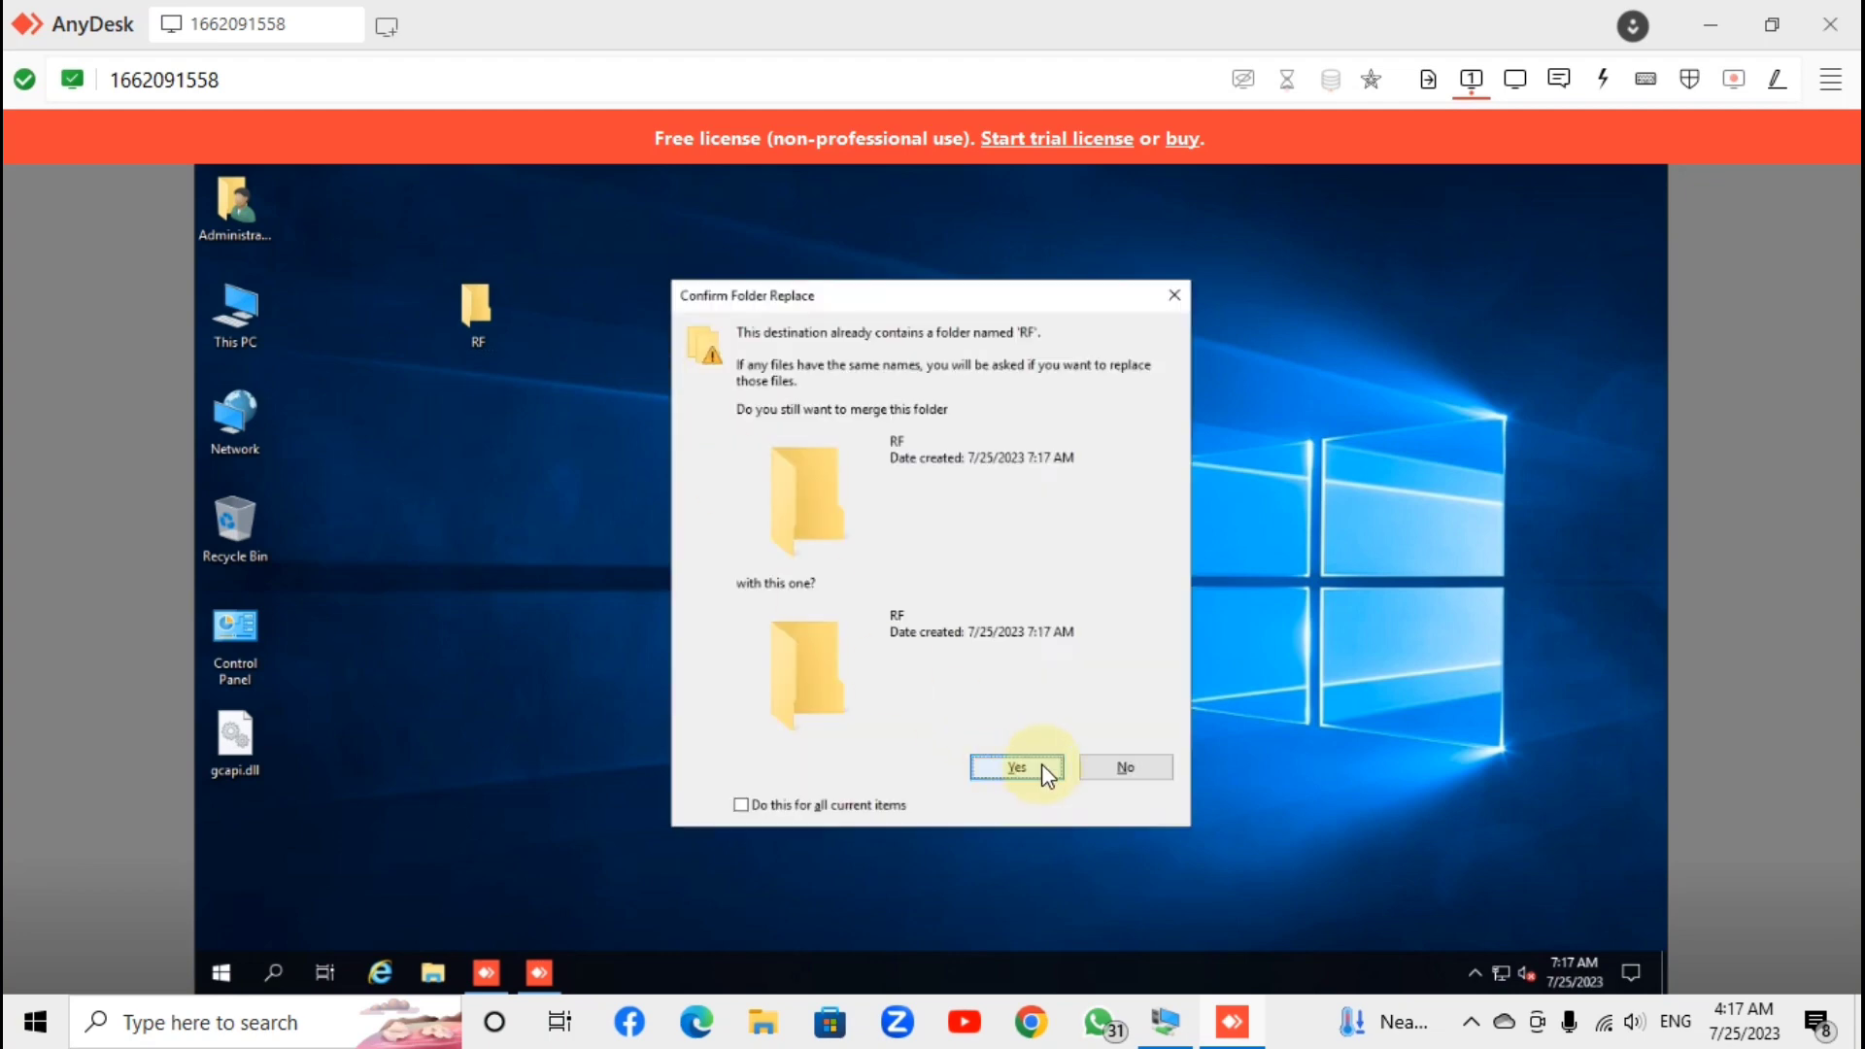
Confirm the RF merge, then add a New Rich Text Document with its default name, choosing Copy and Replace.
left_click(1039, 767)
right_click(619, 303)
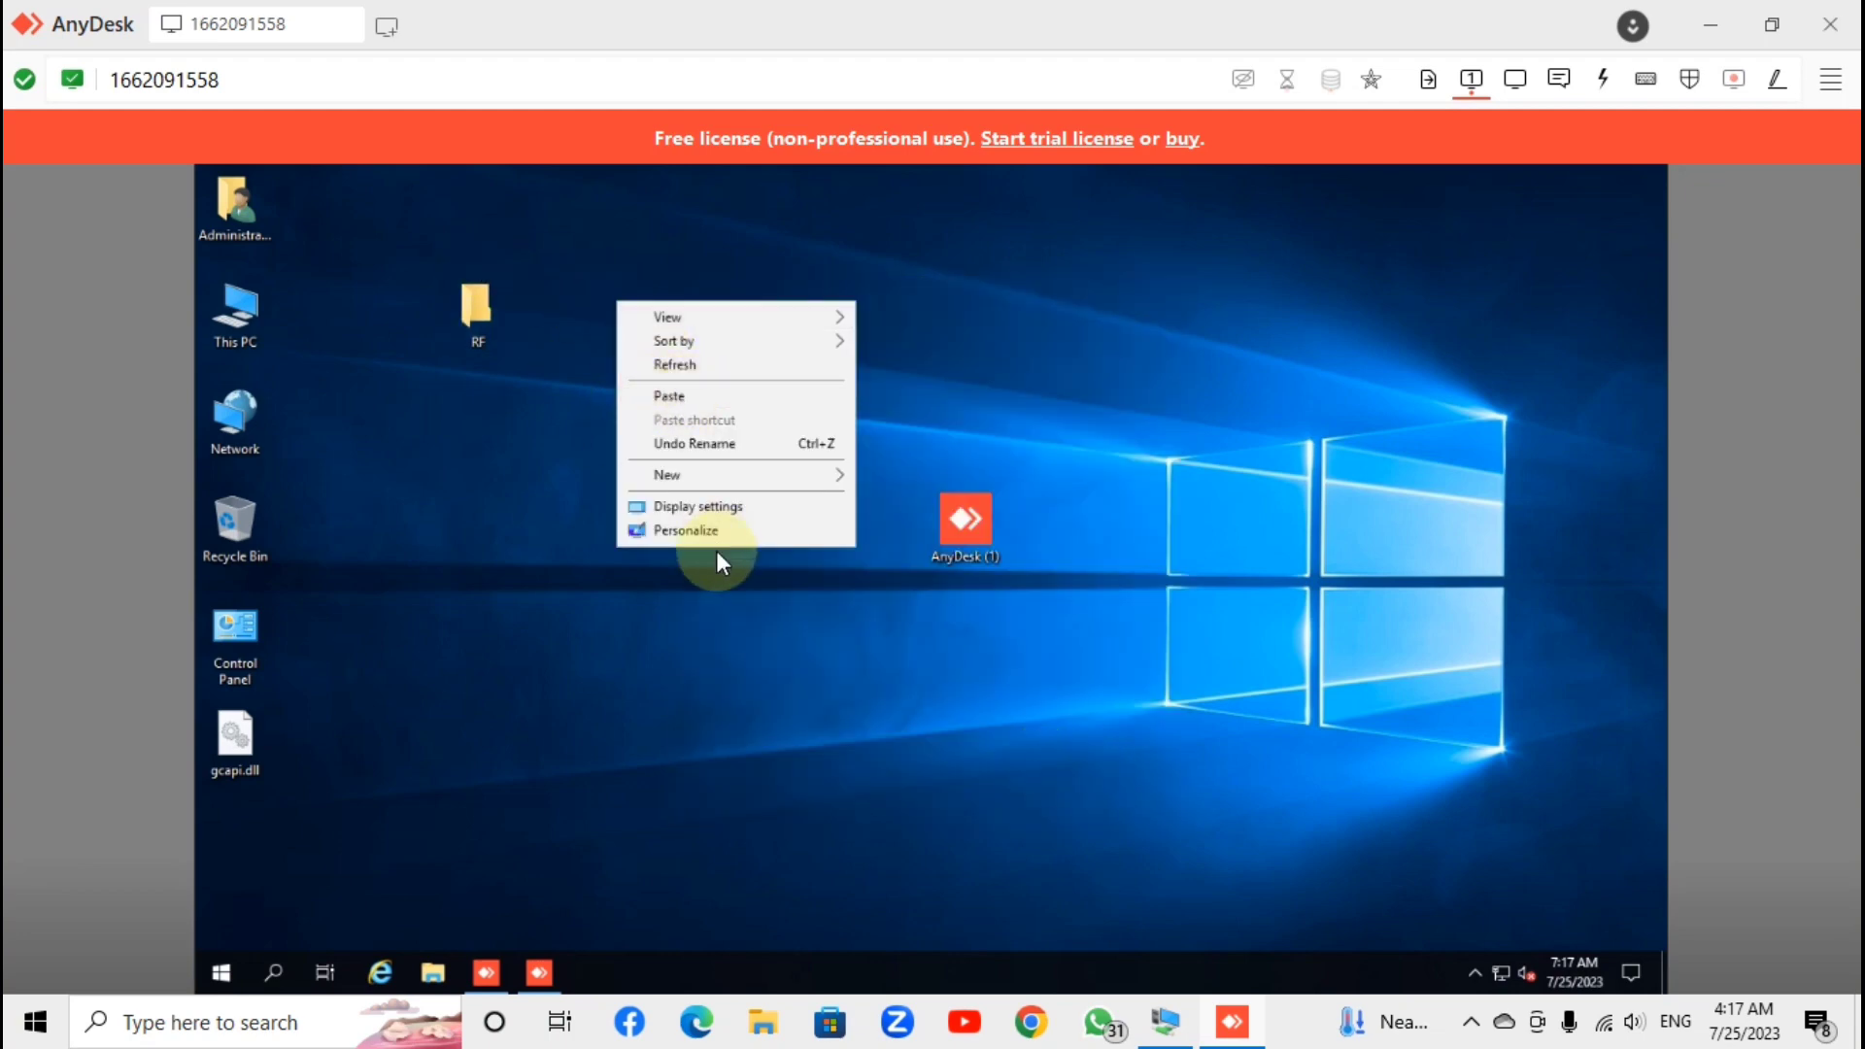
mouse_move(732, 474)
left_click(960, 586)
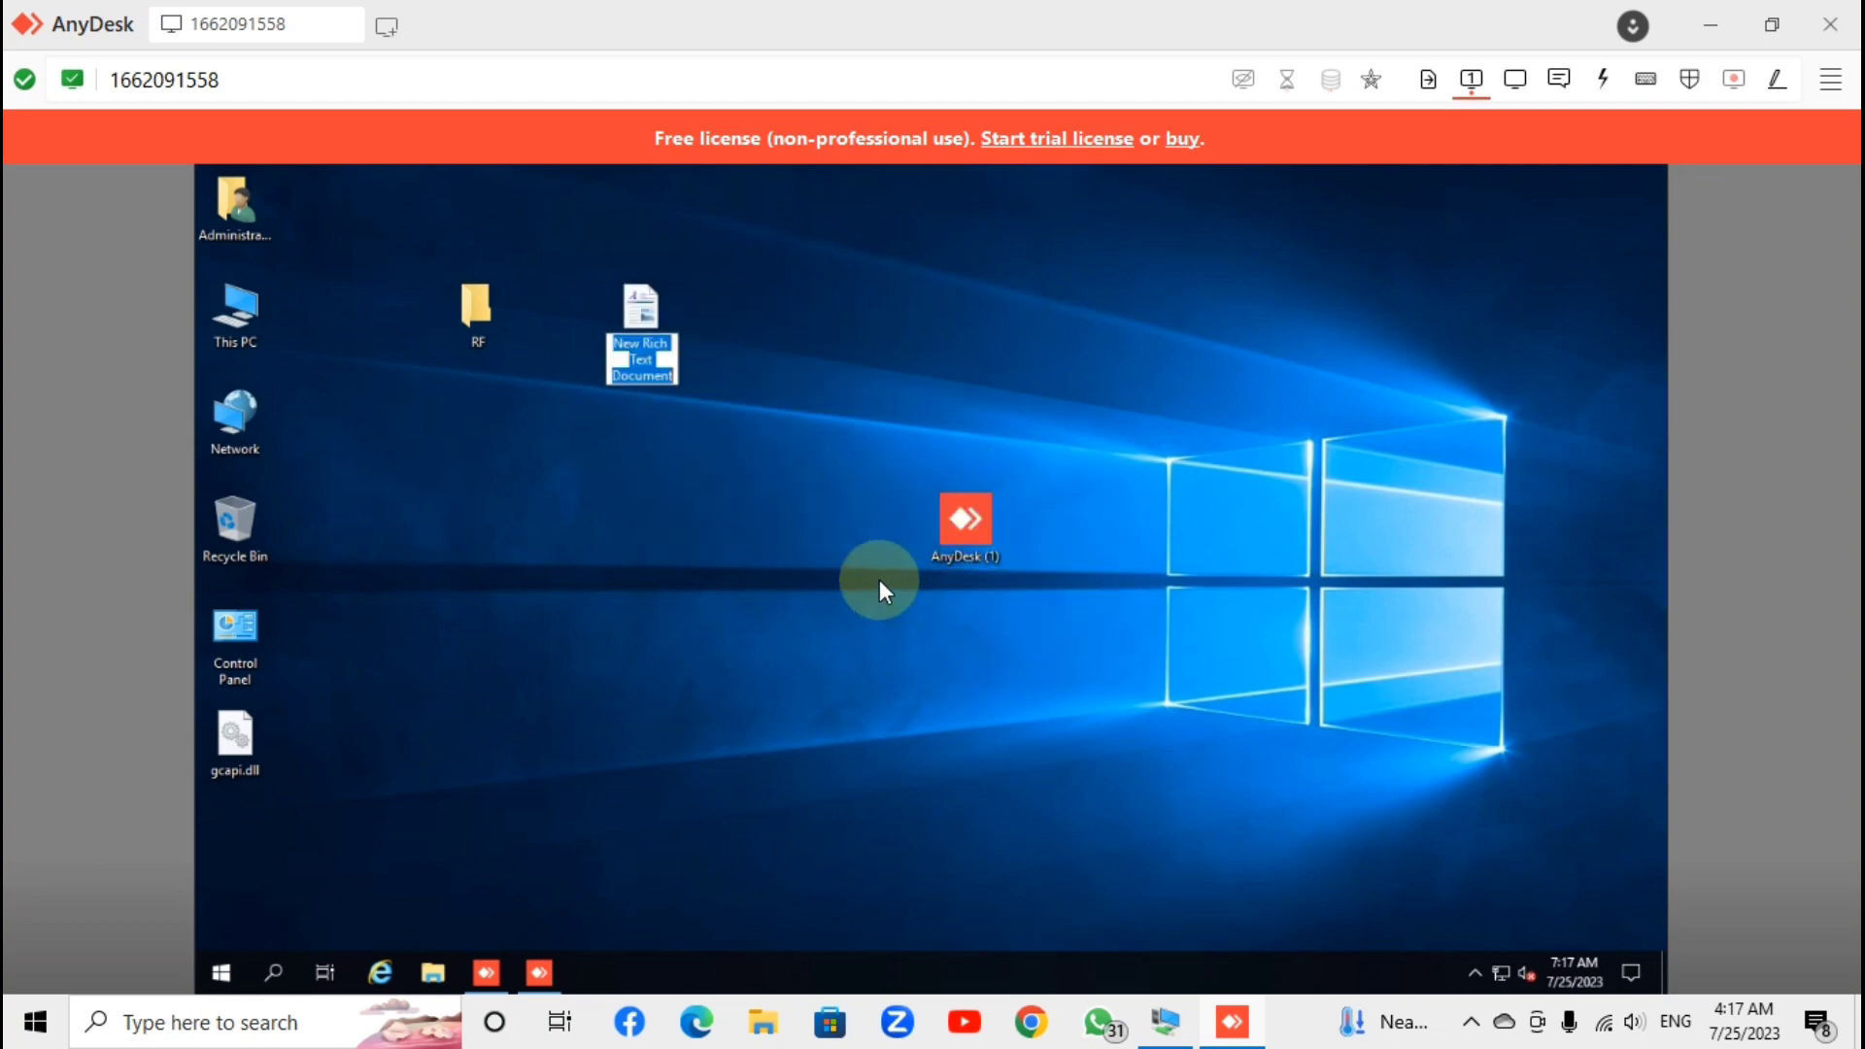
left_click(766, 420)
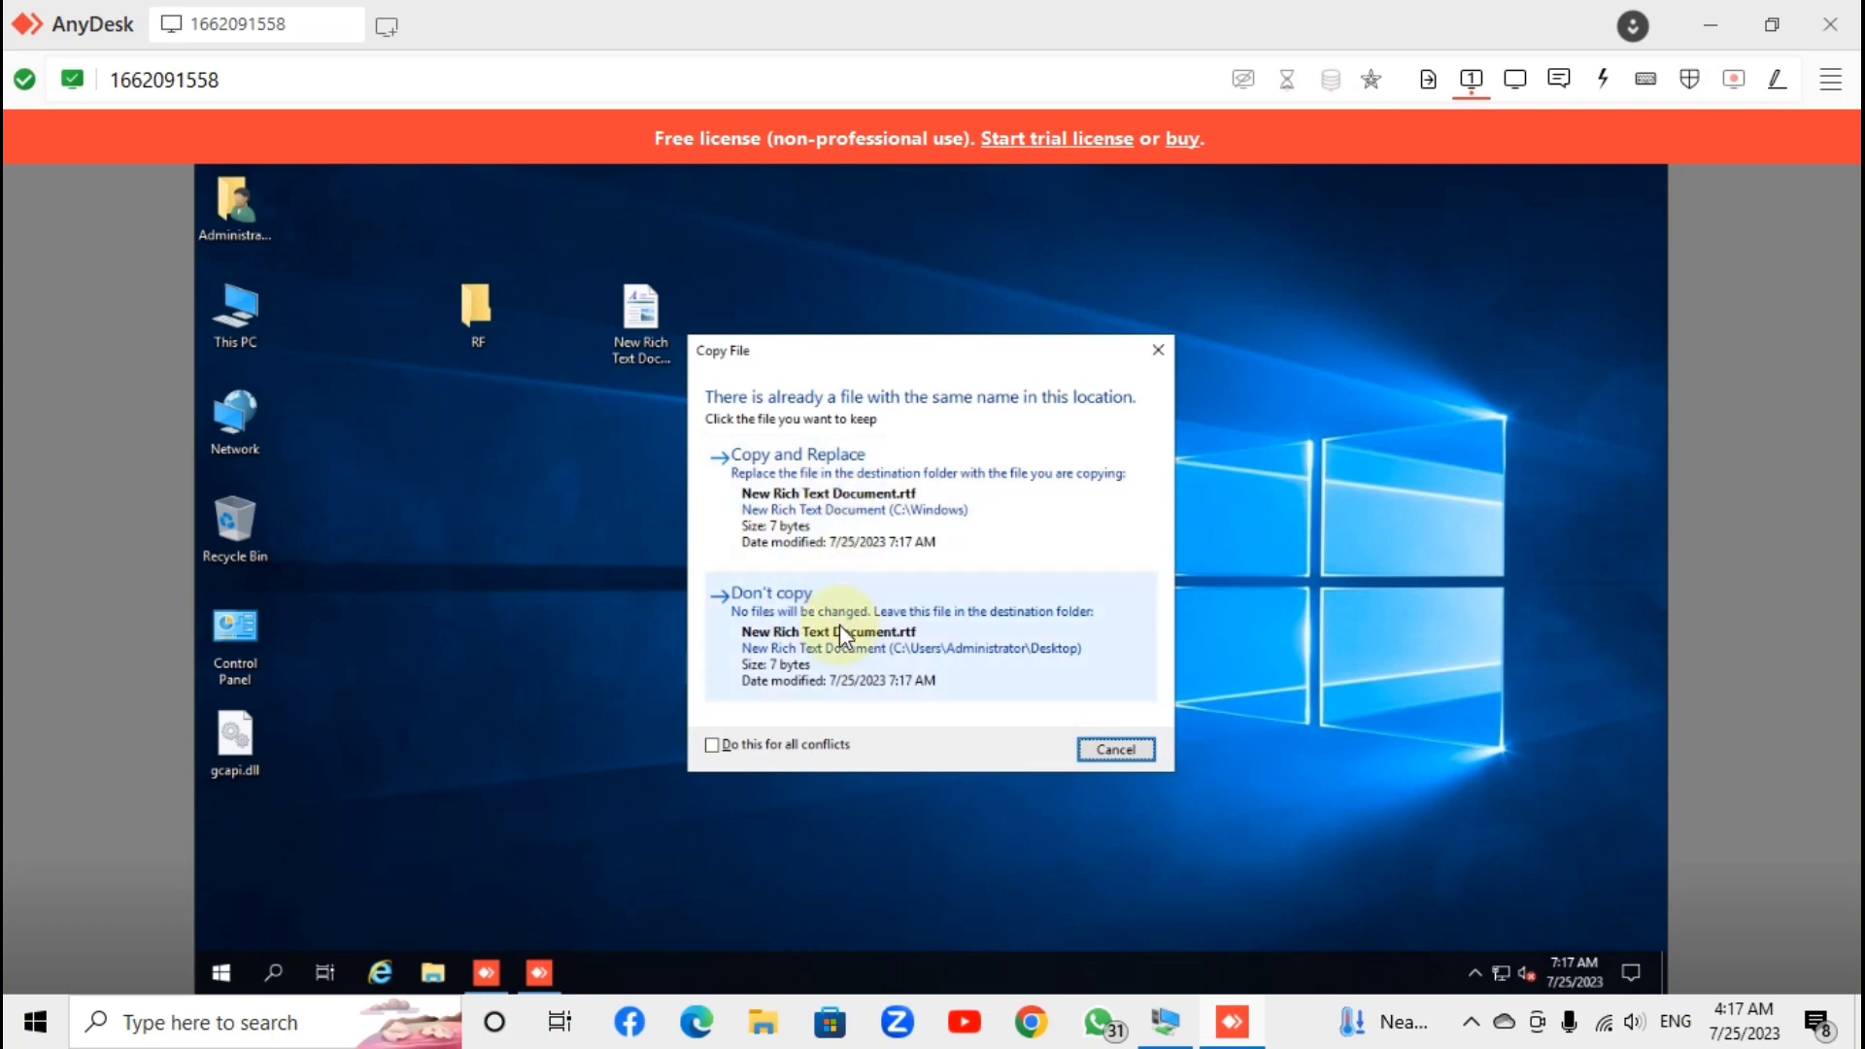
left_click(853, 501)
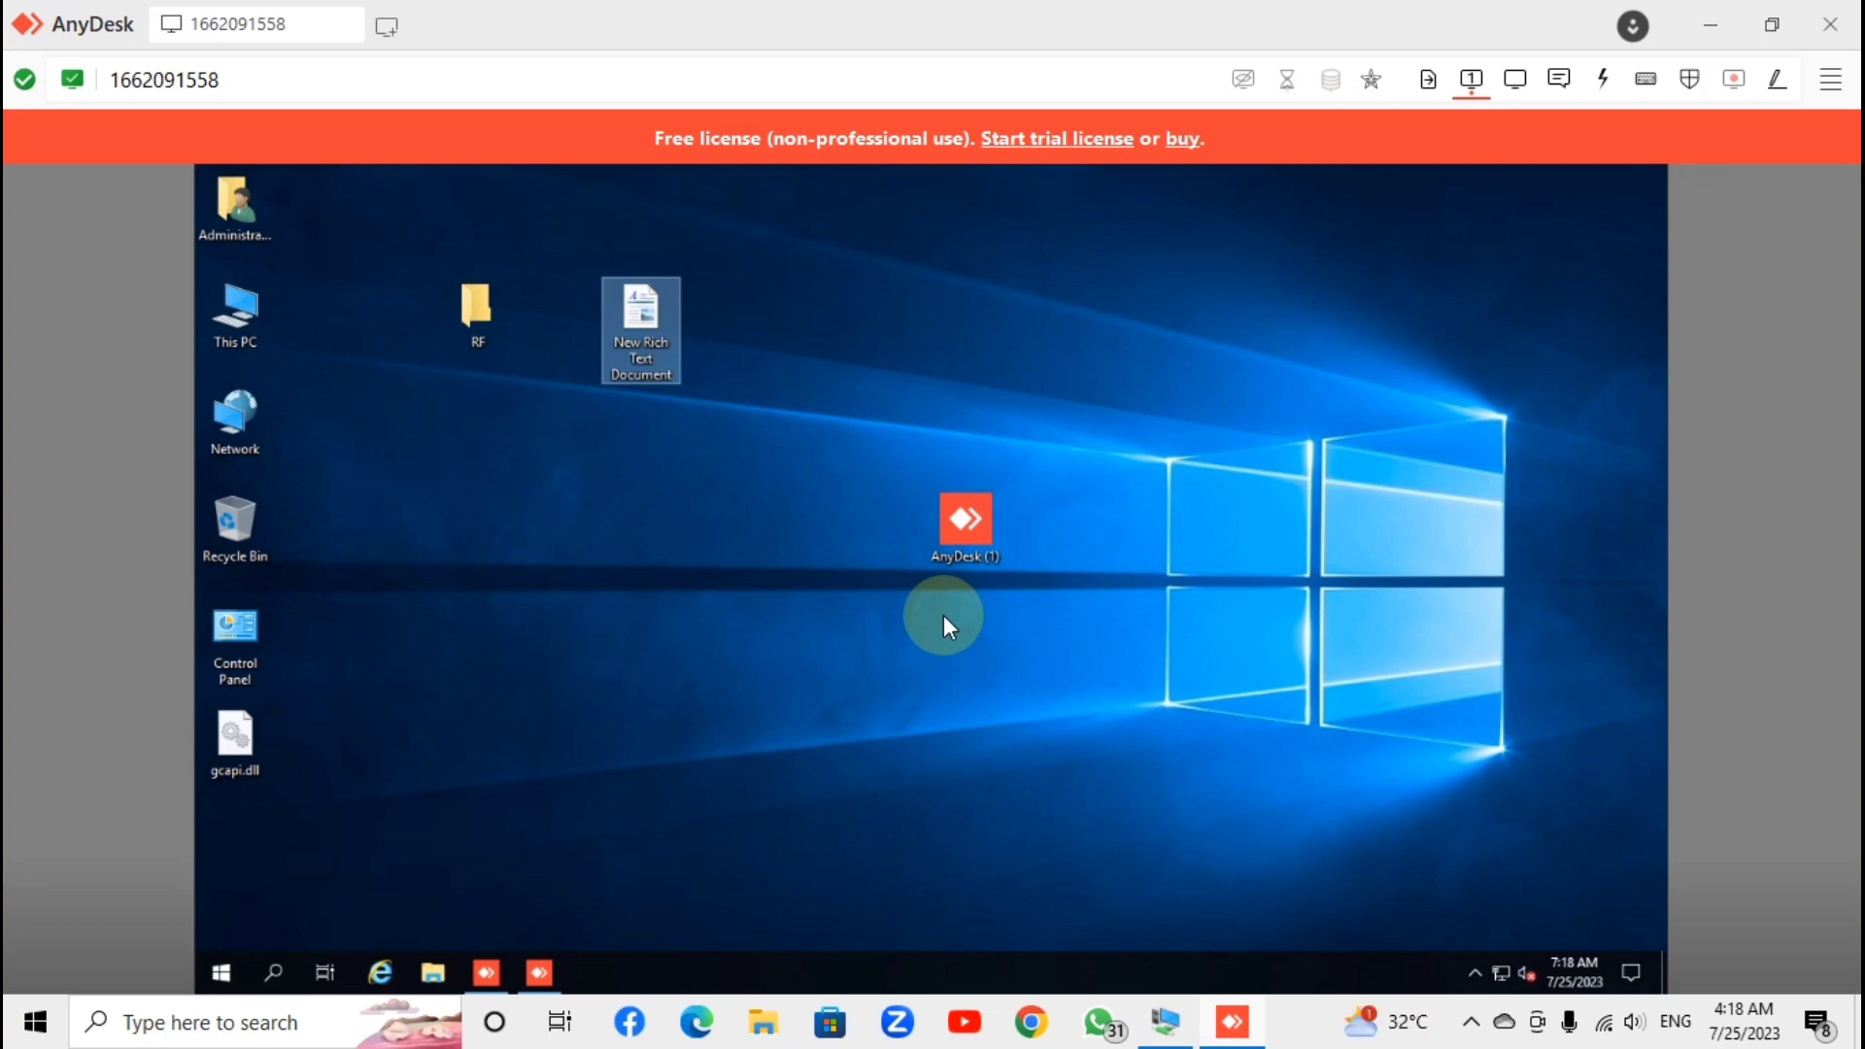
In the Remote Desktop session, select RF and the New Rich Text Document to confirm they exist on the server.
left_click(1709, 26)
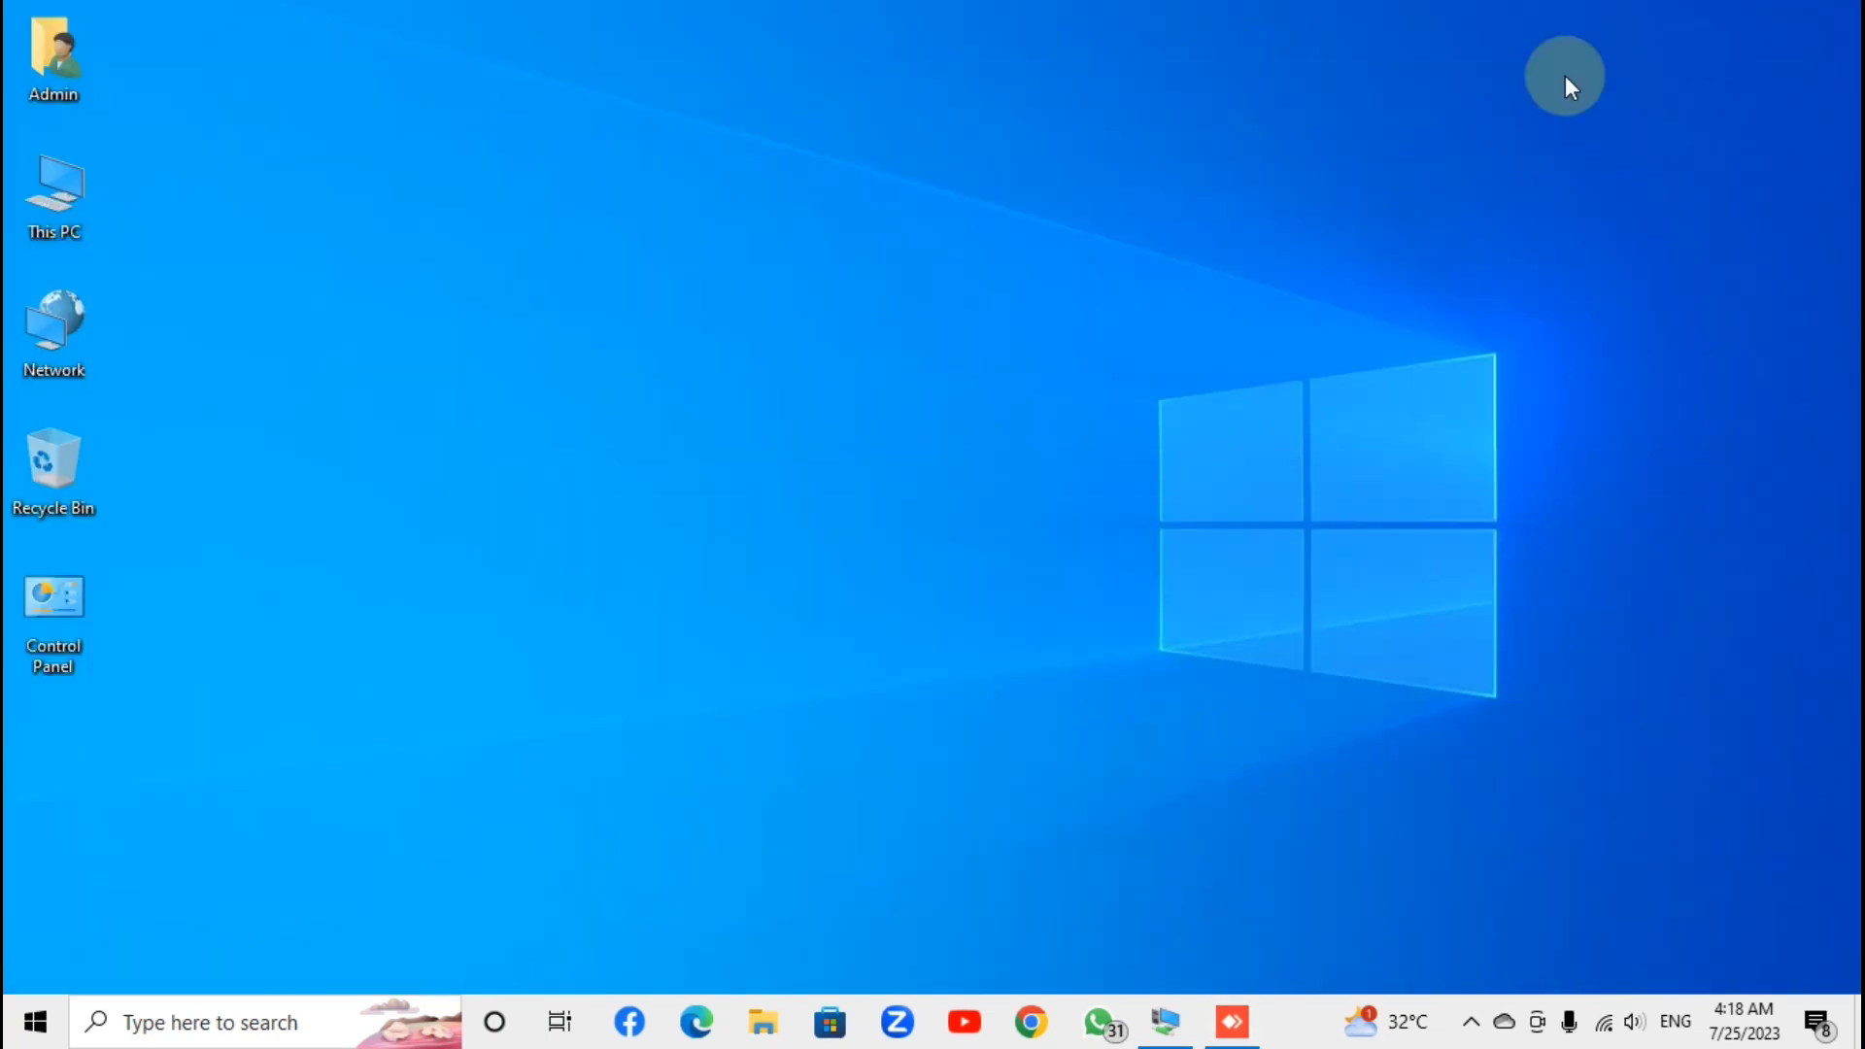
left_click(1165, 1022)
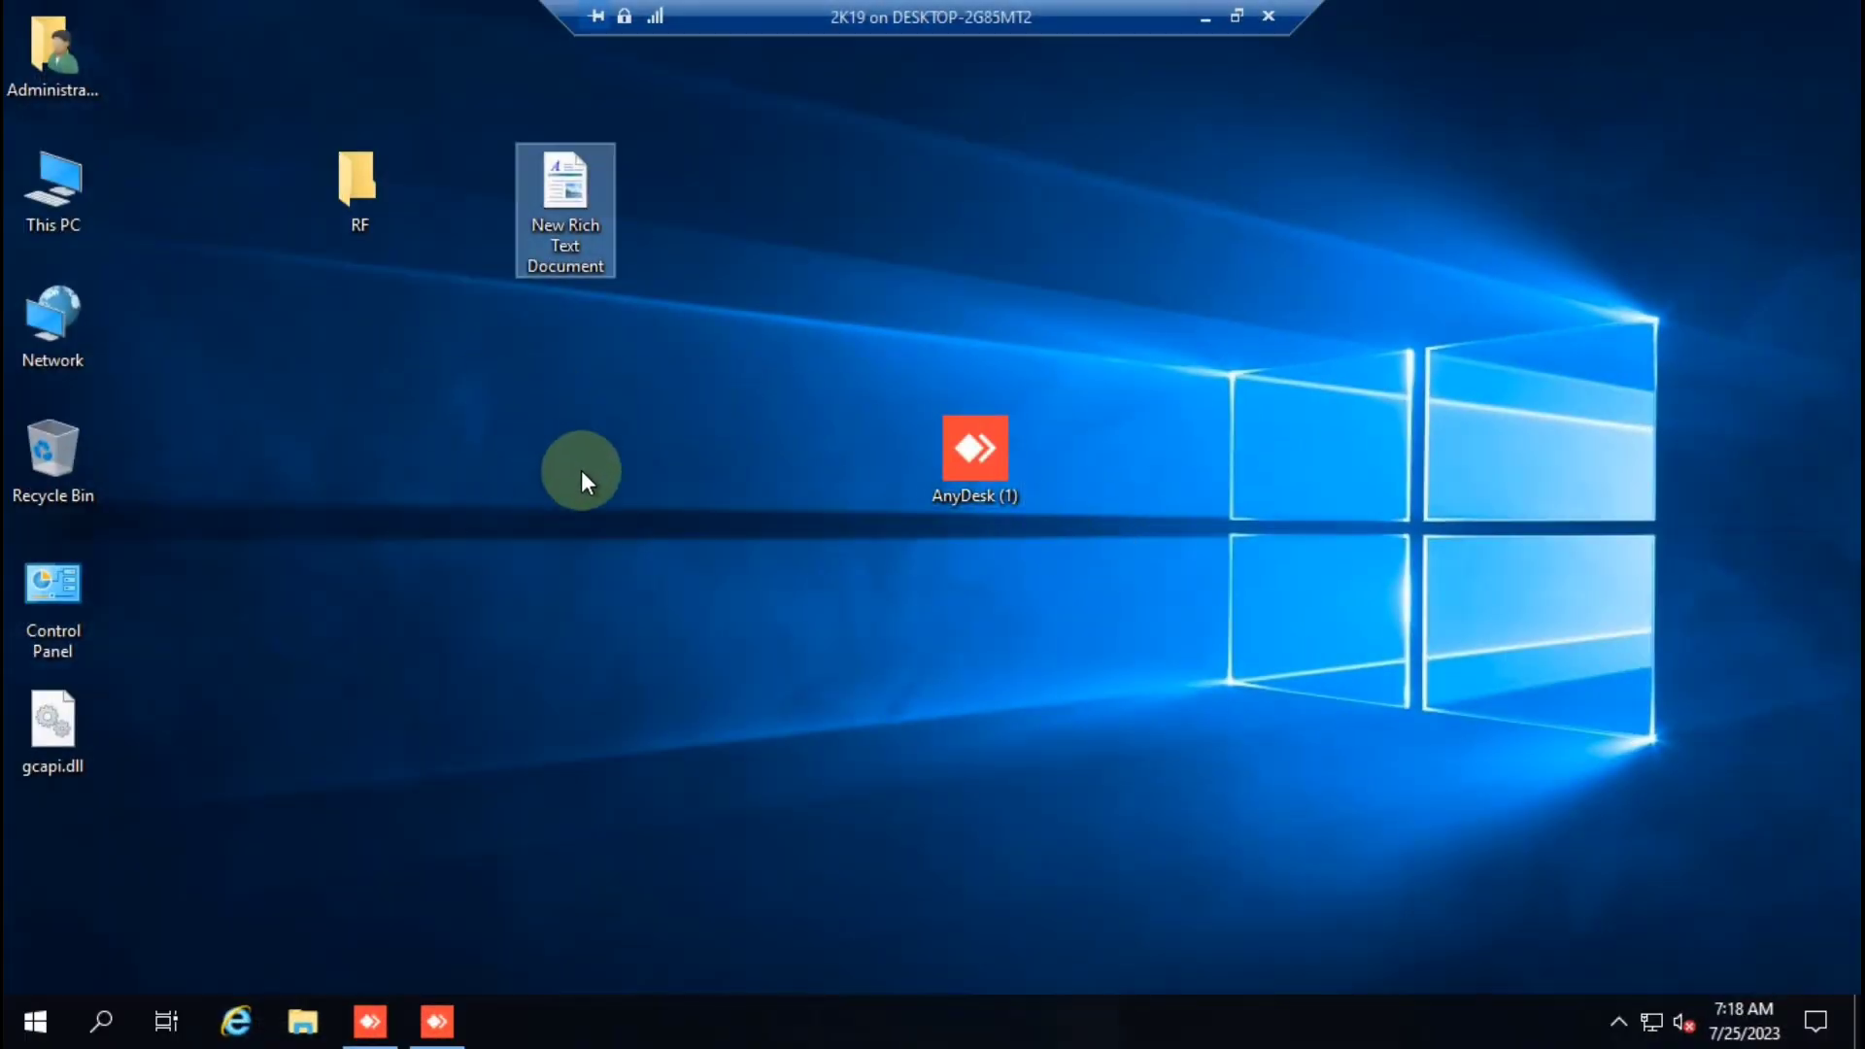
left_click(667, 427)
left_click_drag(672, 387, 322, 165)
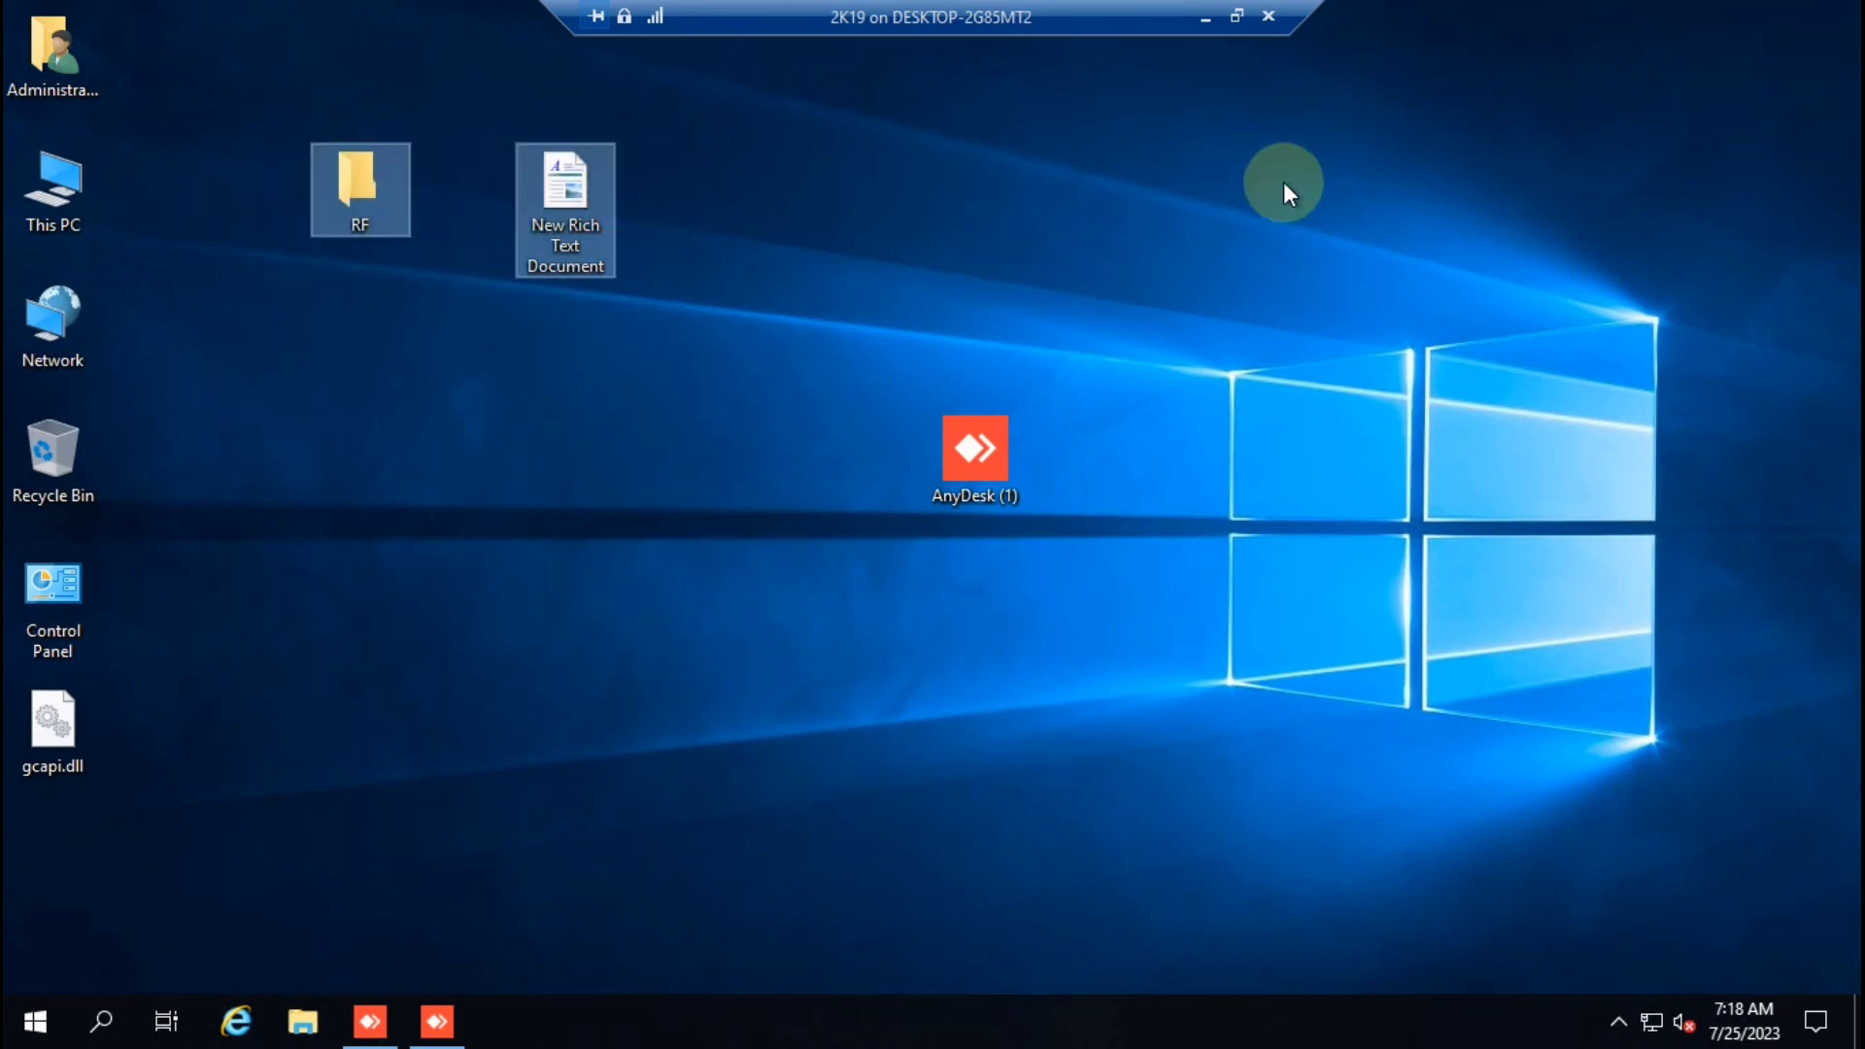
Minimize the Remote Desktop session and refresh the local desktop.
left_click(1204, 24)
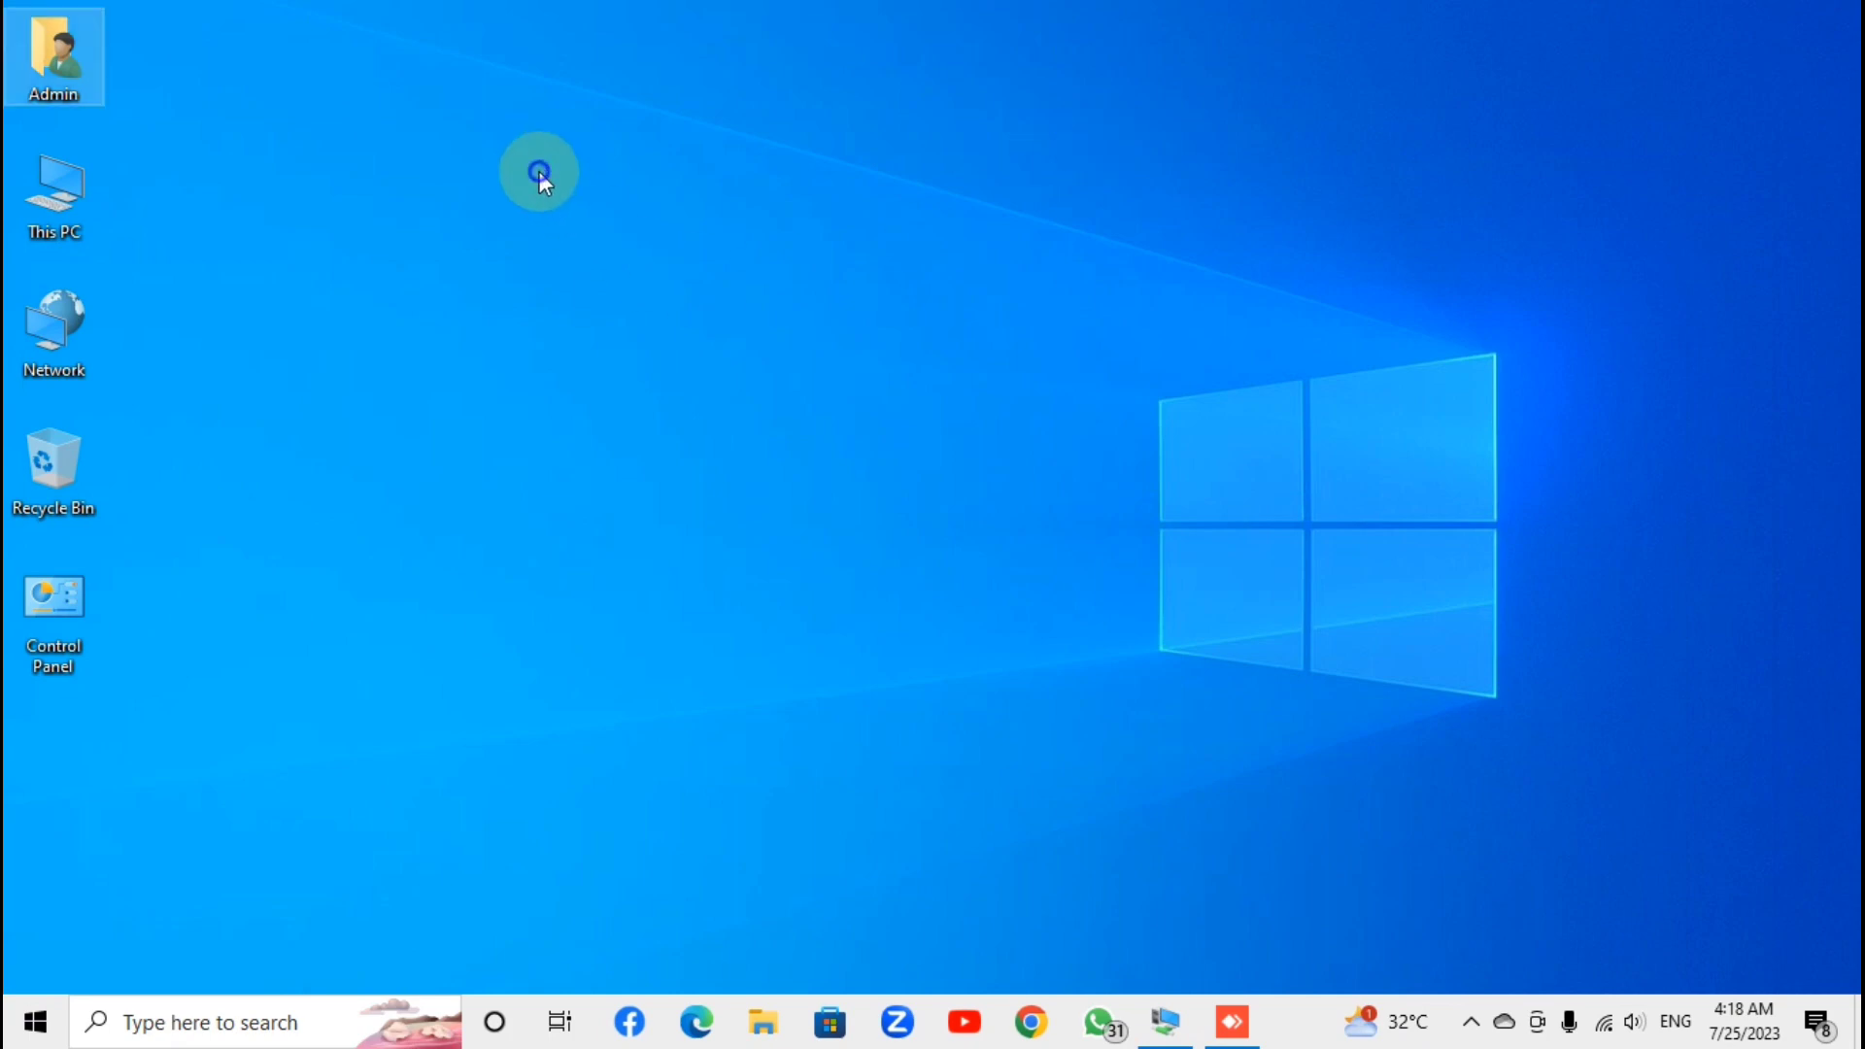
right_click(541, 172)
left_click(615, 255)
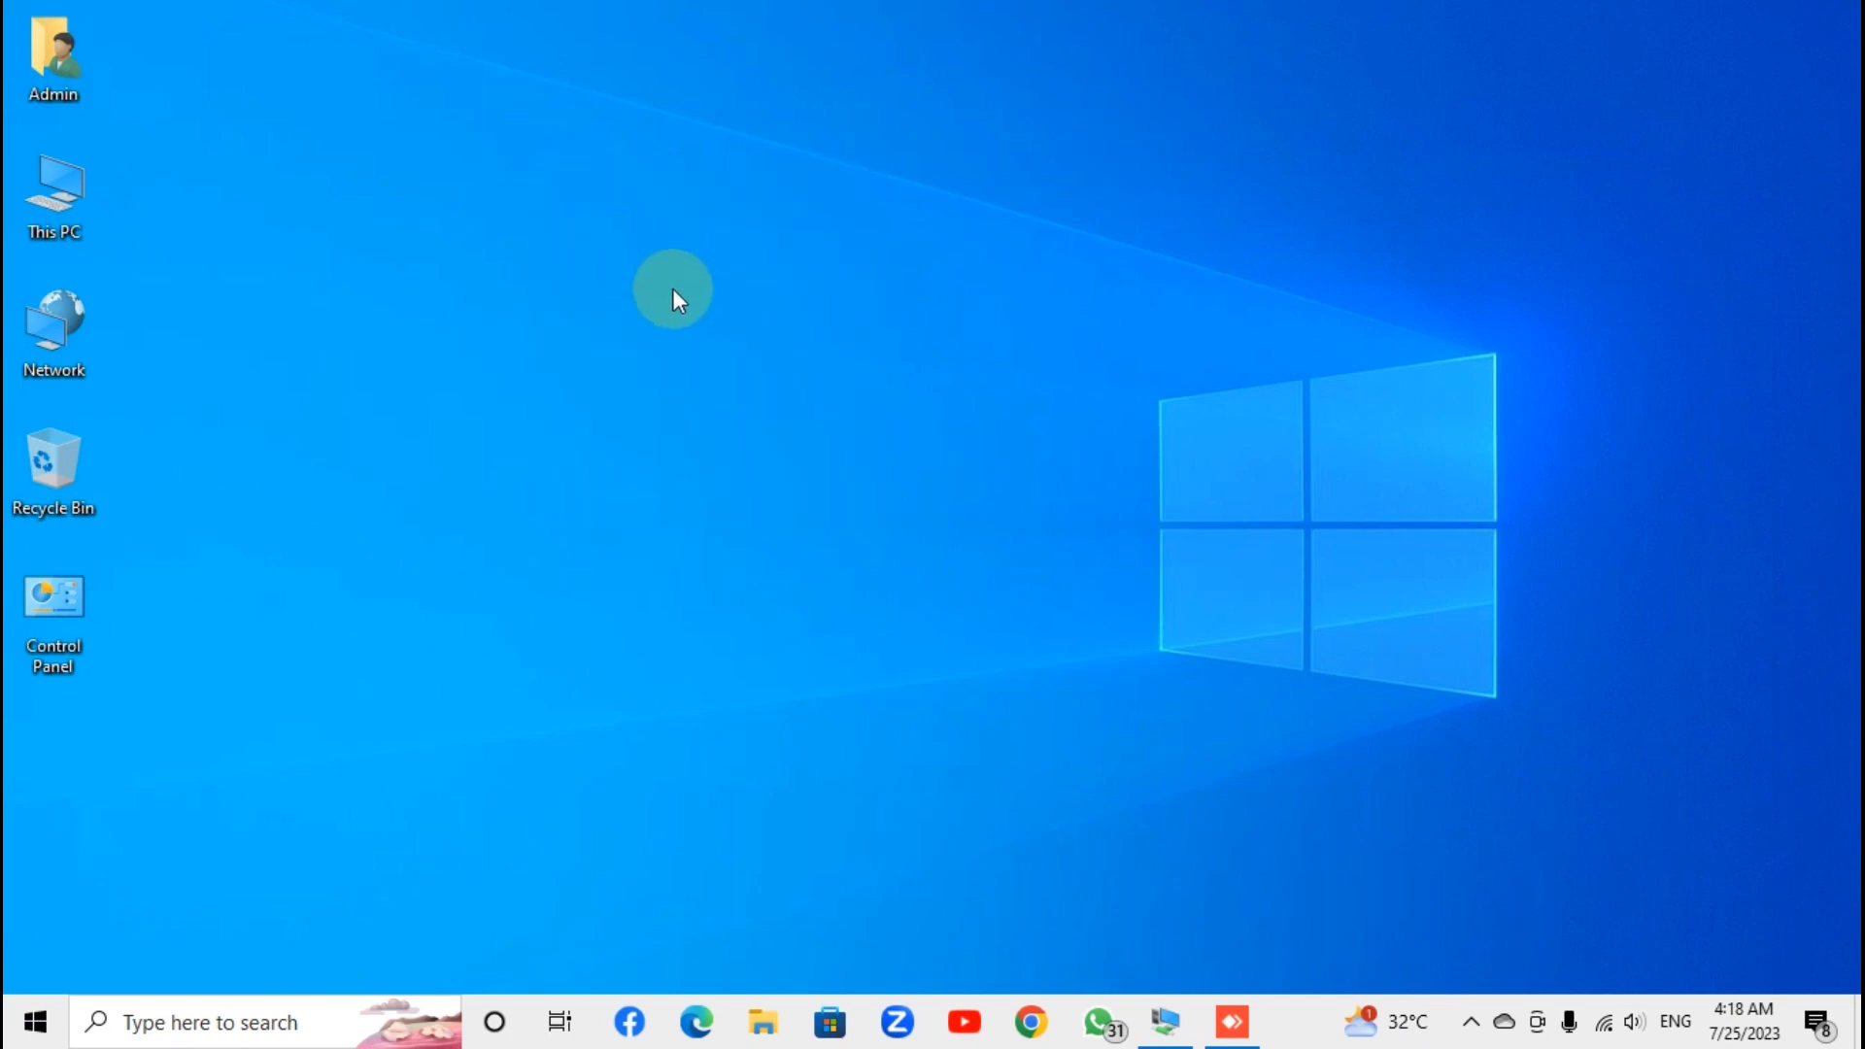